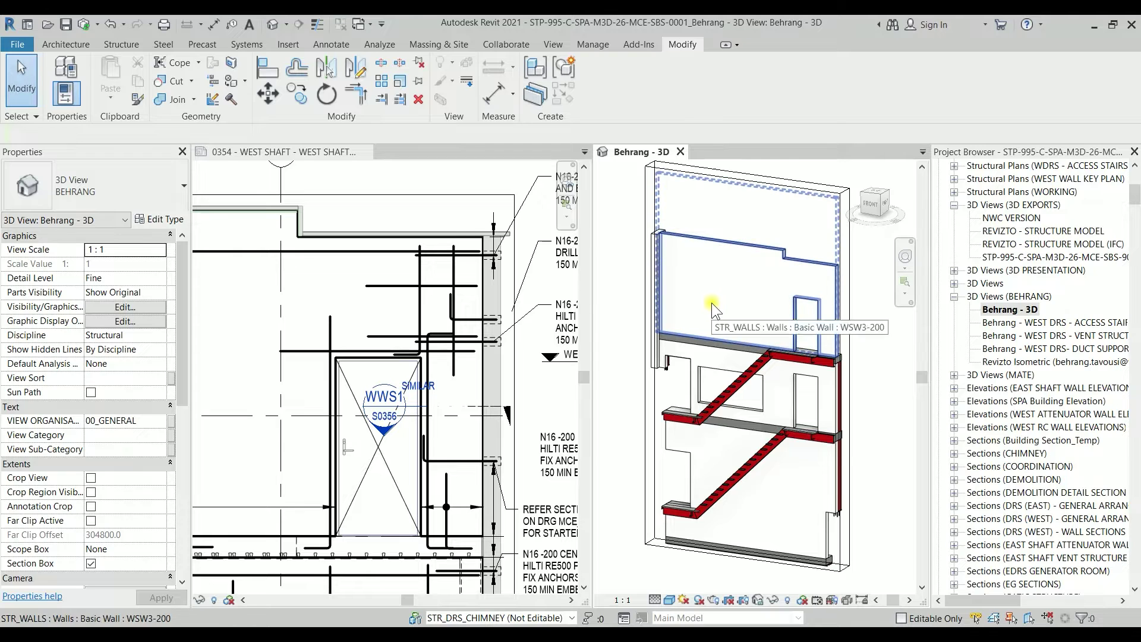
# Activate the sheet's upper wall section viewport and select the upper WSW3-200 wall to locate it in the 3D view
pyautogui.moveTo(715, 308); pyautogui.dragTo(717, 296, button='middle')
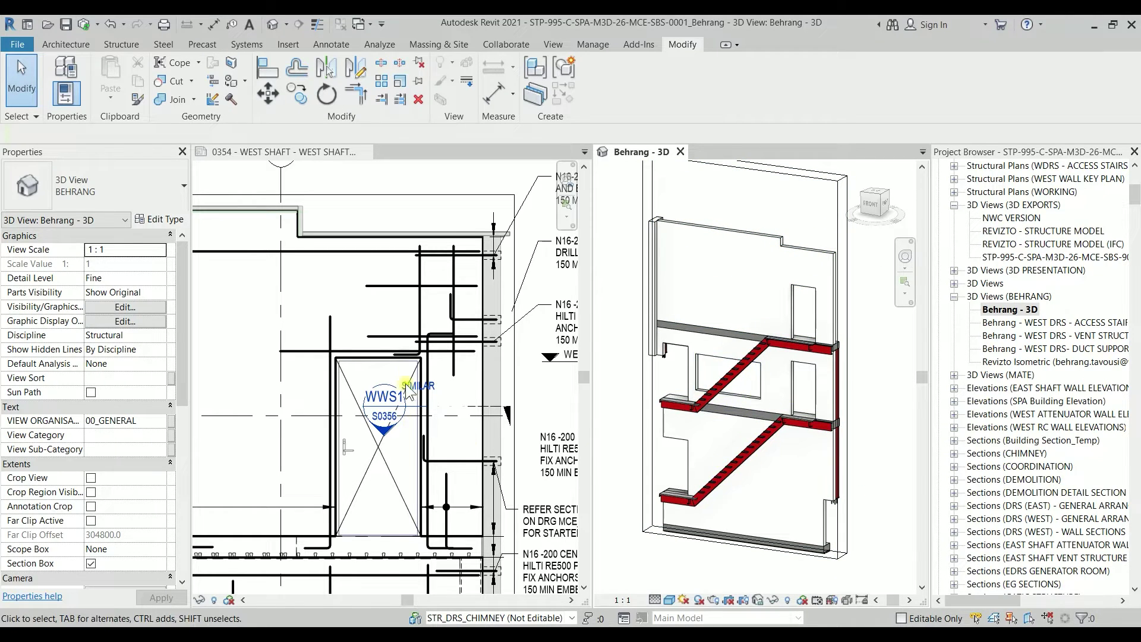
pyautogui.scroll(-1, 329, 342)
pyautogui.scroll(-3, 330, 341)
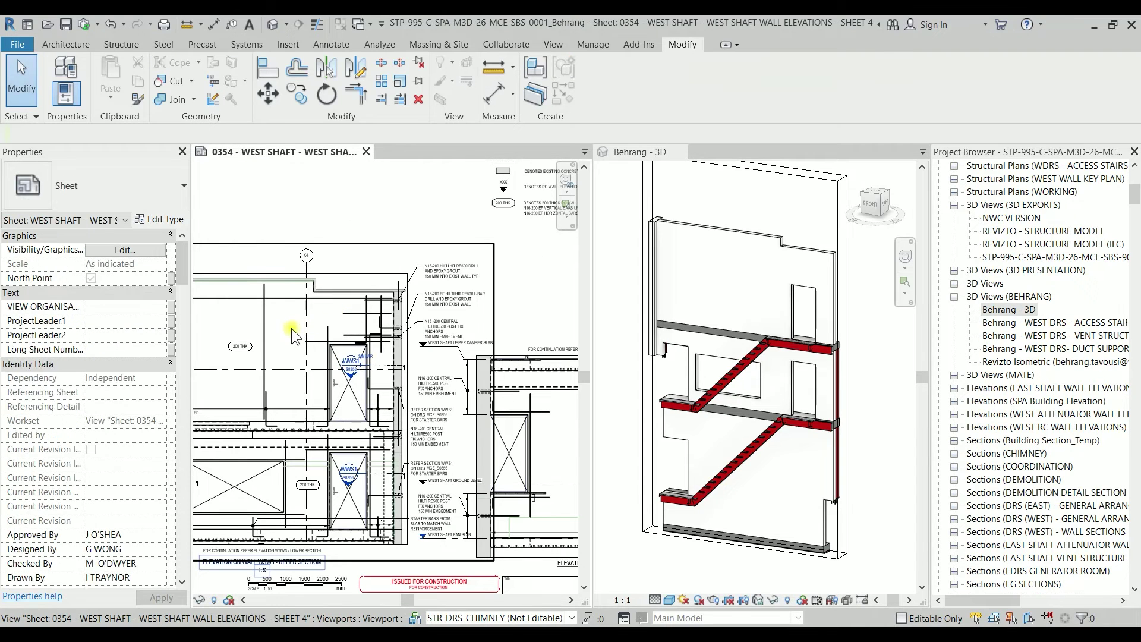
pyautogui.doubleClick(292, 336)
pyautogui.click(294, 336)
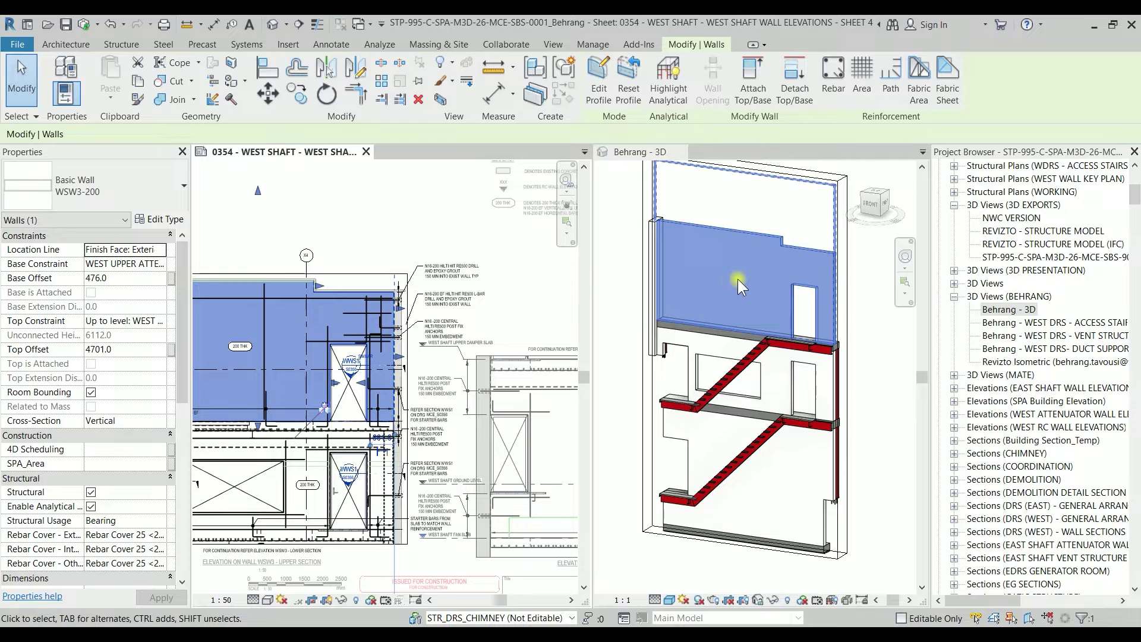
pyautogui.click(876, 332)
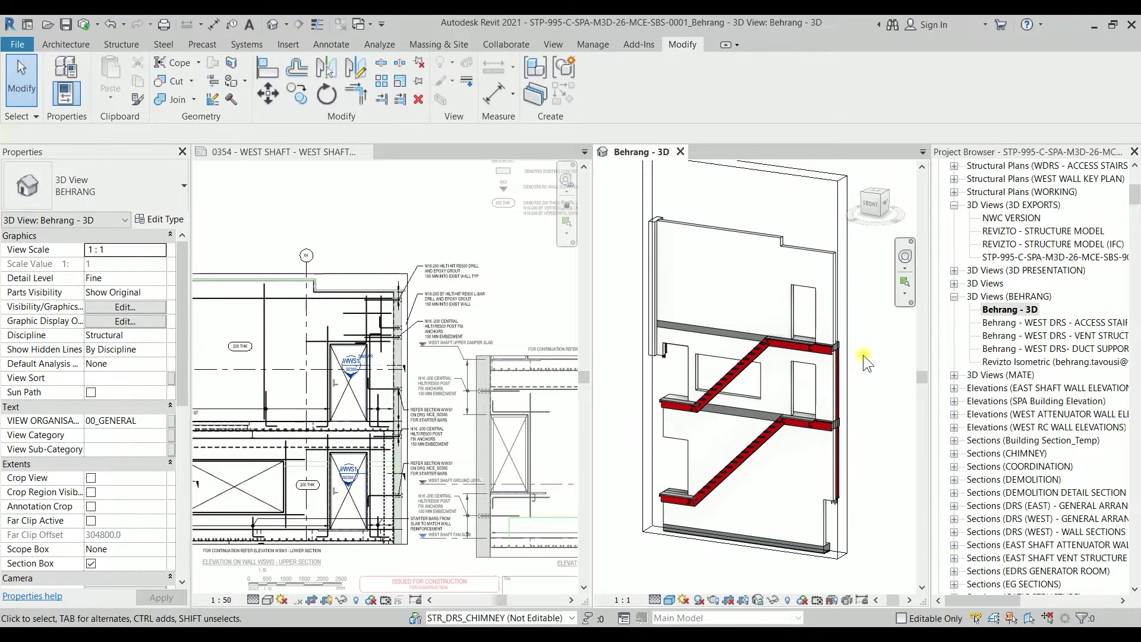
# Show the linked models STP-995-C-SPA-M3D-26-MCE-ARC-0001.rvt and STP-995-C-SPA-M3D-26-MCE-XEN-0001.rvt in the 3D view through its visibility overrides
pyautogui.press('v')
pyautogui.press('v')
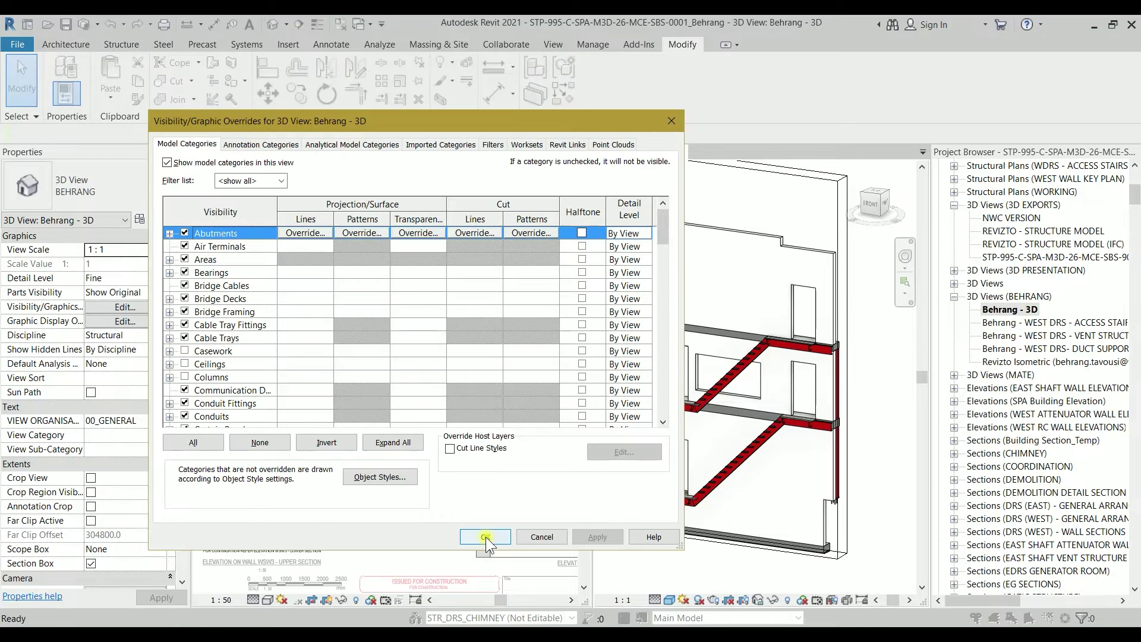
pyautogui.moveTo(439, 123); pyautogui.dragTo(443, 78)
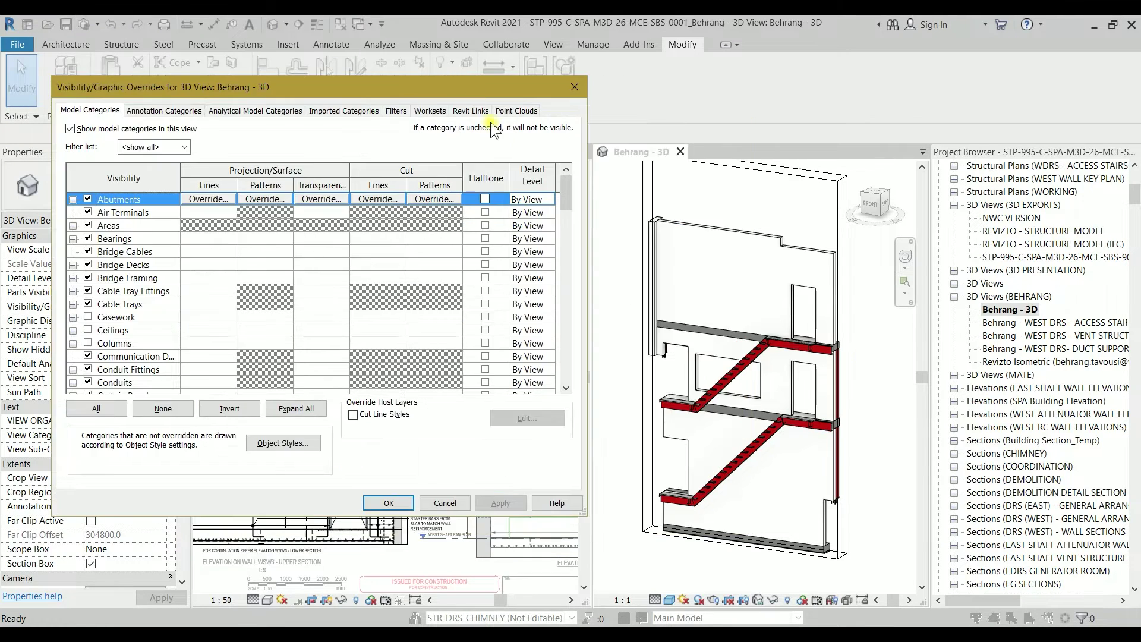
pyautogui.click(469, 110)
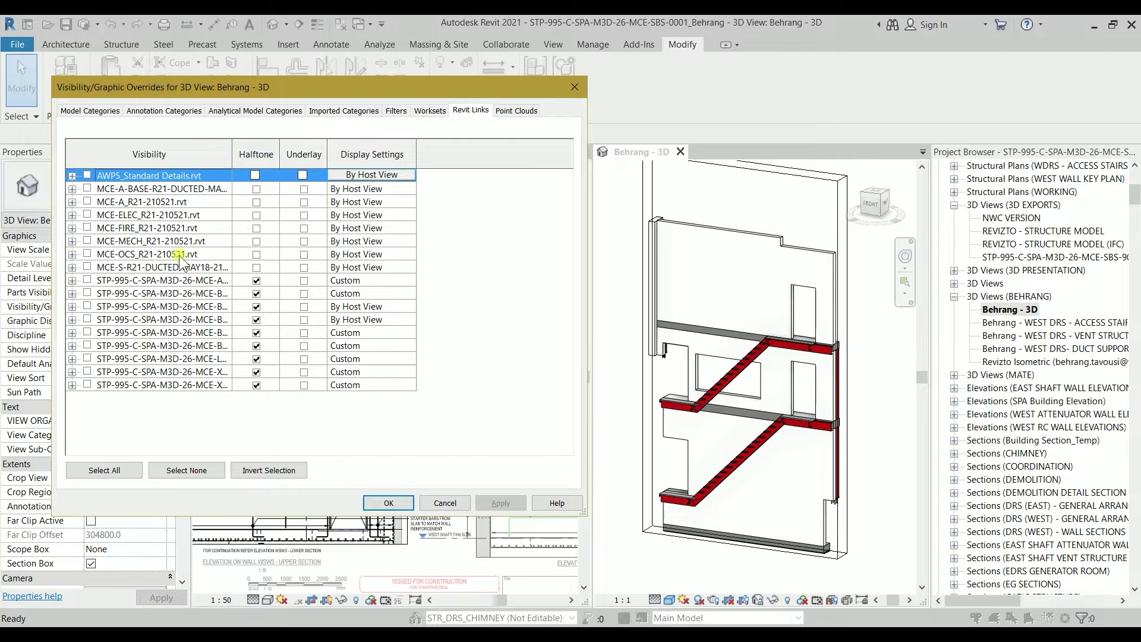
pyautogui.moveTo(232, 154); pyautogui.dragTo(296, 153)
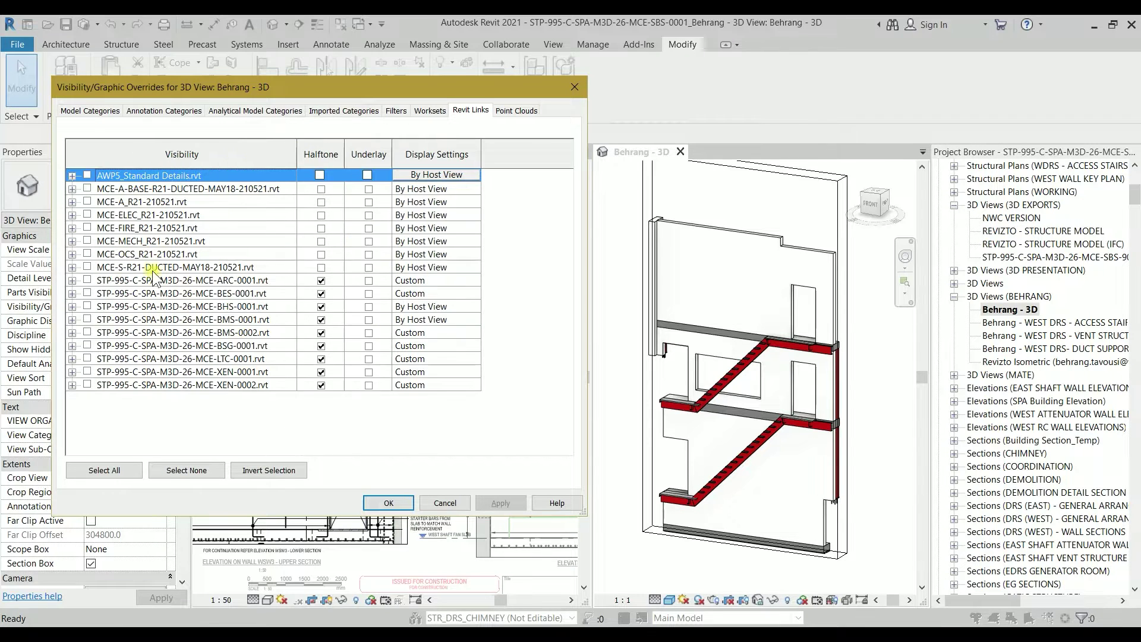
pyautogui.click(86, 281)
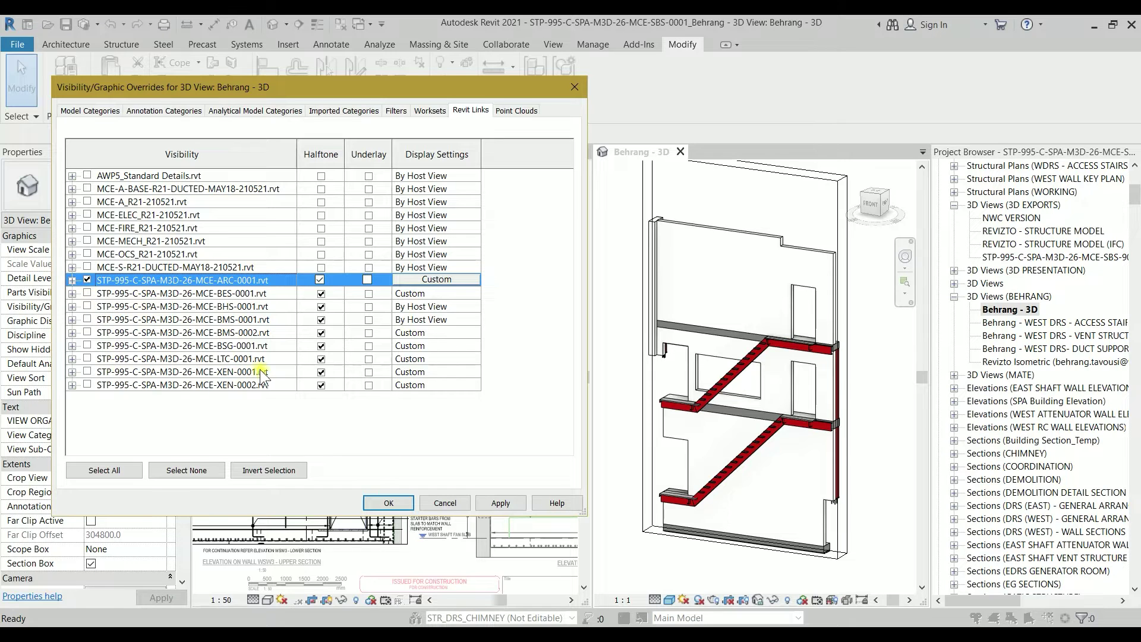
pyautogui.click(86, 371)
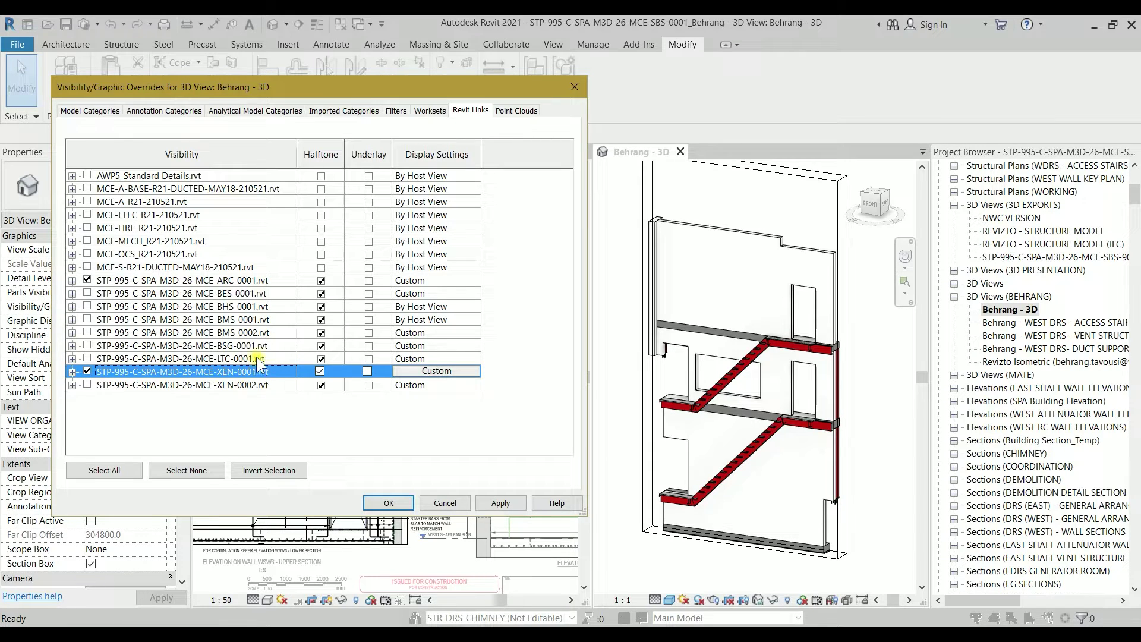
pyautogui.click(520, 508)
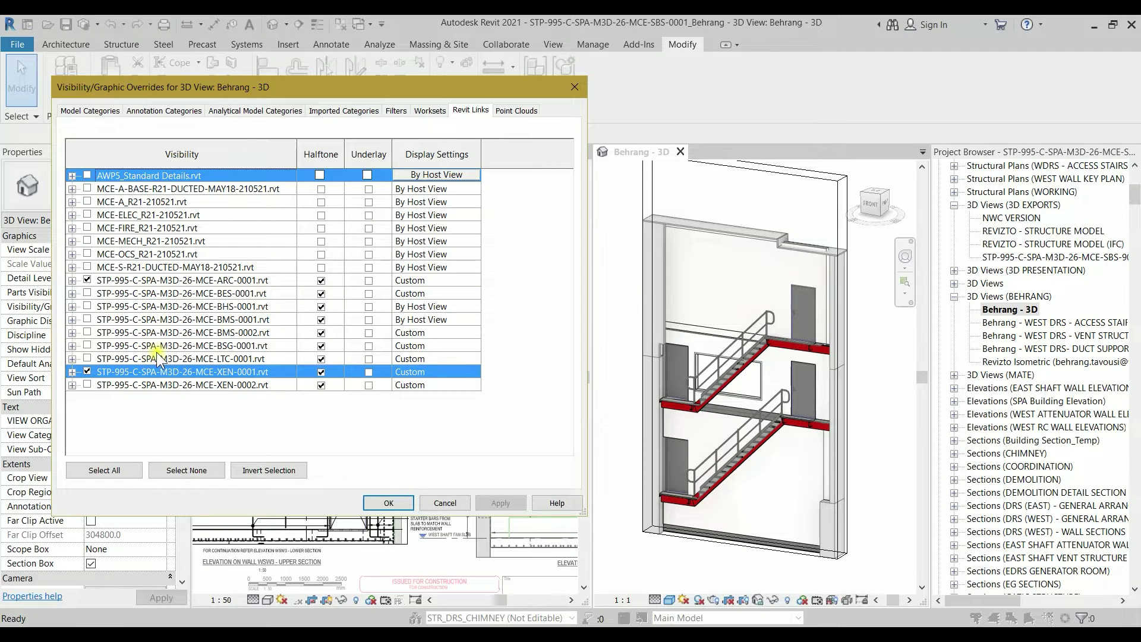
# Also show the MCE links BES-0001 through LTC-0001, except BMS-0001, plus XEN-0002, and accept the visibility overrides
pyautogui.click(104, 359)
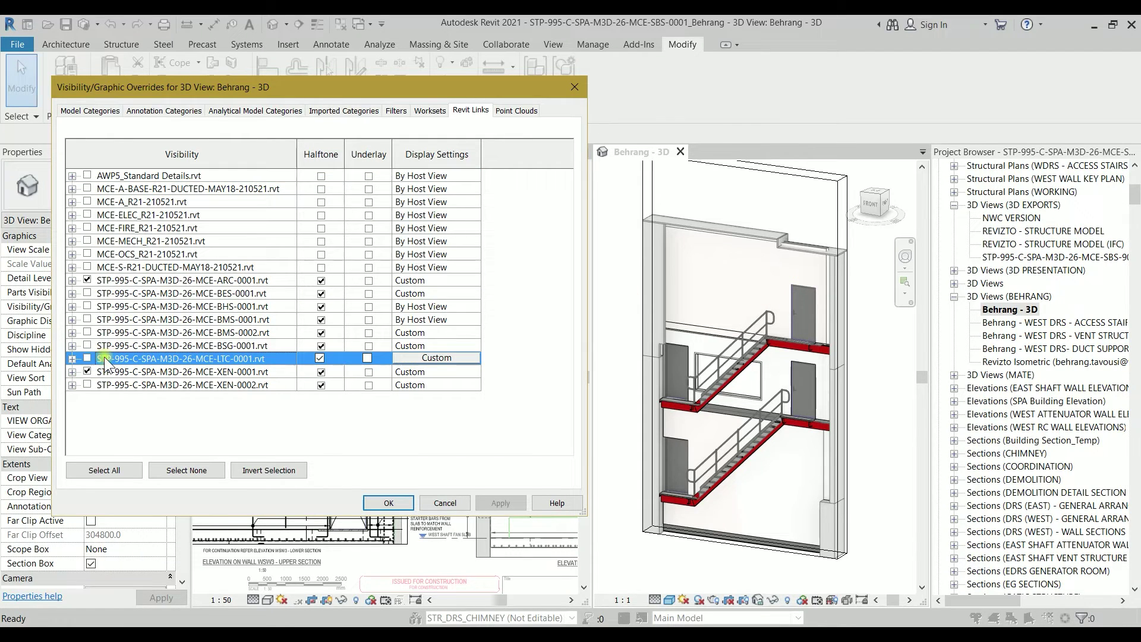
pyautogui.keyDown('shift'); pyautogui.click(119, 293); pyautogui.keyUp('shift')
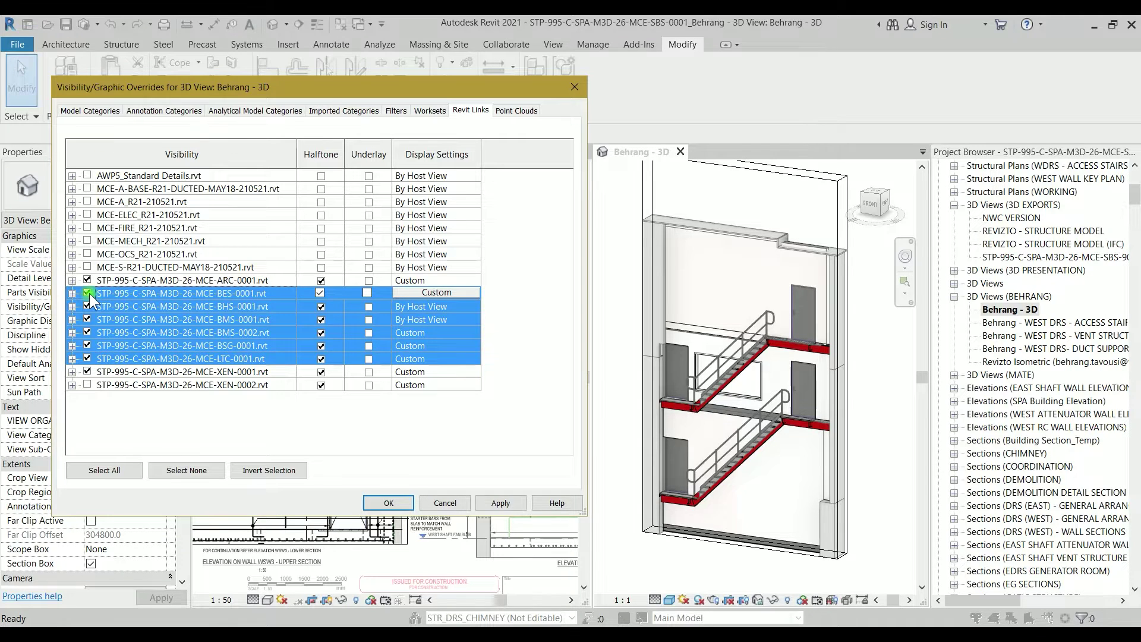
pyautogui.click(88, 292)
pyautogui.click(127, 319)
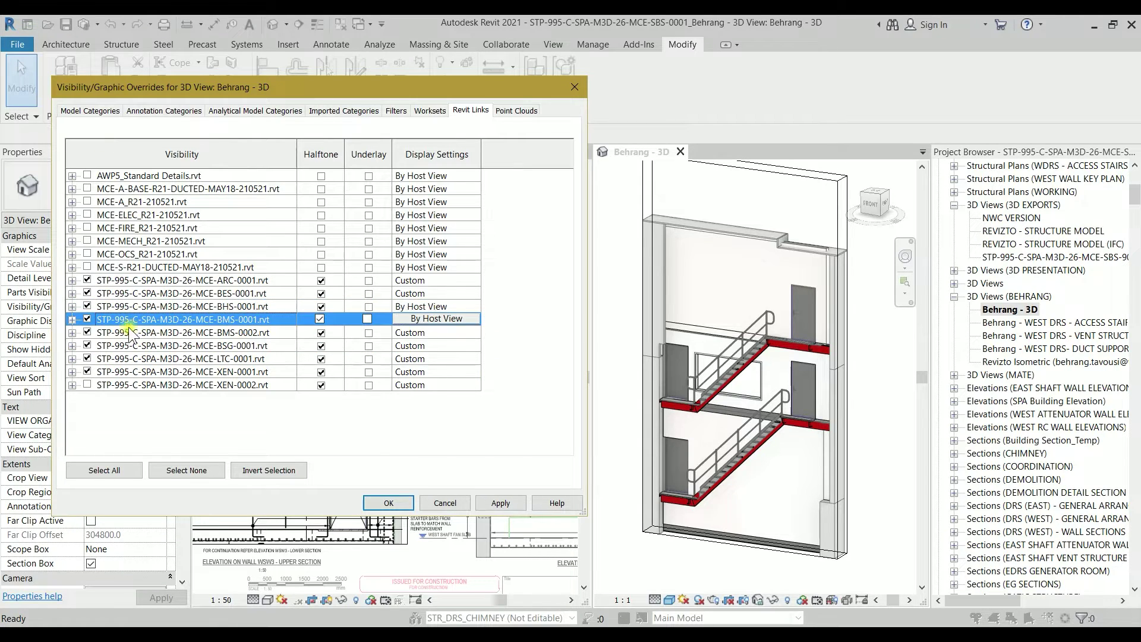
pyautogui.click(87, 319)
pyautogui.click(87, 384)
pyautogui.click(500, 503)
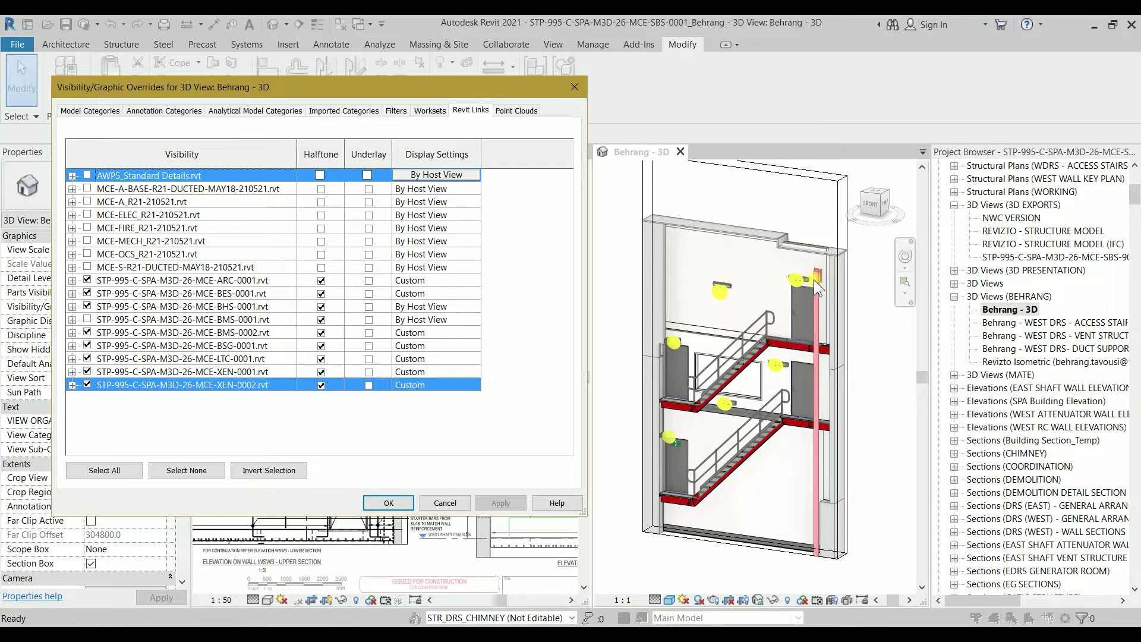
pyautogui.click(368, 500)
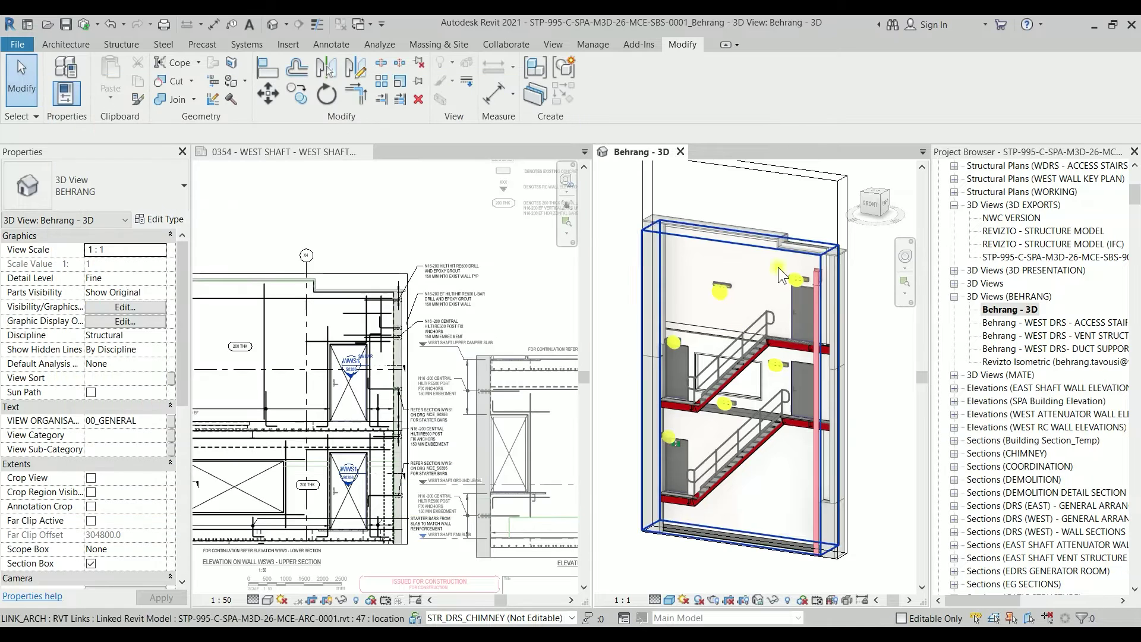
# Select the 3D view's section box and adjust its front face beside the stair flights
pyautogui.click(829, 261)
pyautogui.keyDown('shift'); pyautogui.moveTo(829, 261); pyautogui.dragTo(742, 369, button='middle'); pyautogui.keyUp('shift')
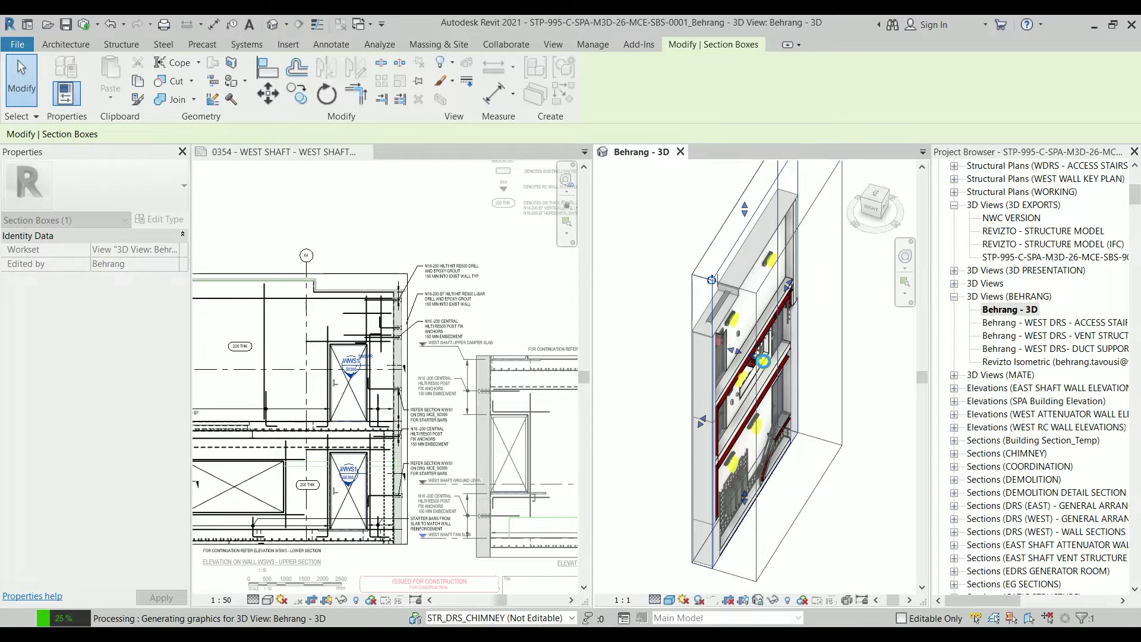
pyautogui.keyDown('shift'); pyautogui.moveTo(765, 369); pyautogui.dragTo(694, 387, button='middle'); pyautogui.keyUp('shift')
pyautogui.scroll(5, 782, 362)
pyautogui.moveTo(694, 388); pyautogui.dragTo(675, 398)
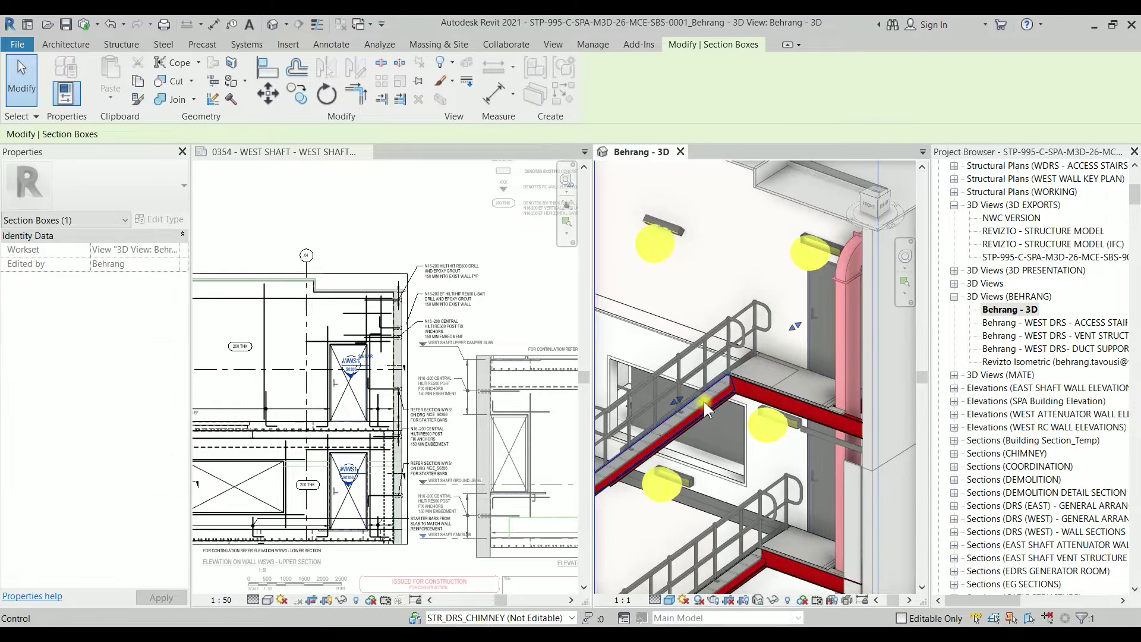
# Inspect the linked BMS-0002 model and the vertical exhaust duct inside it beside the upper door
pyautogui.keyDown('shift'); pyautogui.moveTo(703, 401); pyautogui.dragTo(734, 262, button='middle'); pyautogui.keyUp('shift')
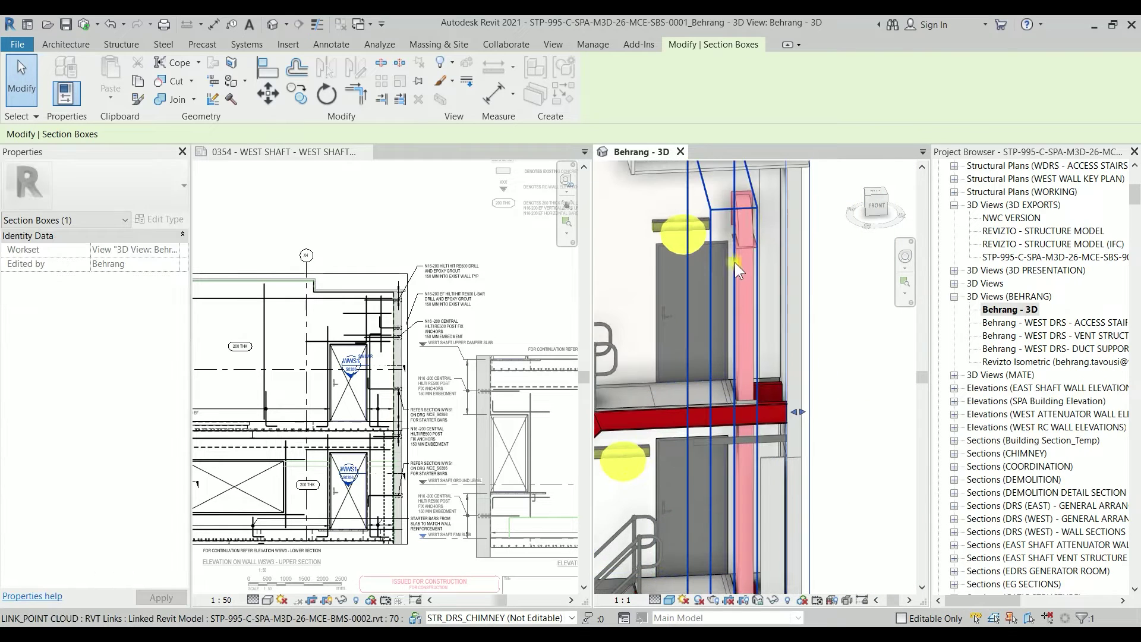
pyautogui.click(751, 218)
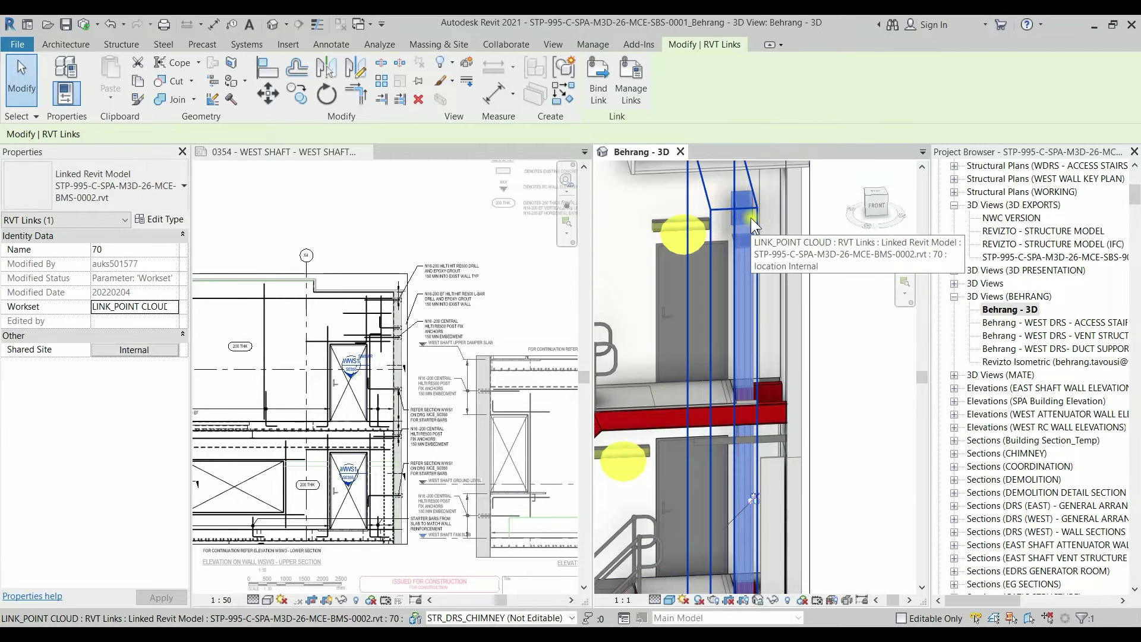
pyautogui.press('Escape')
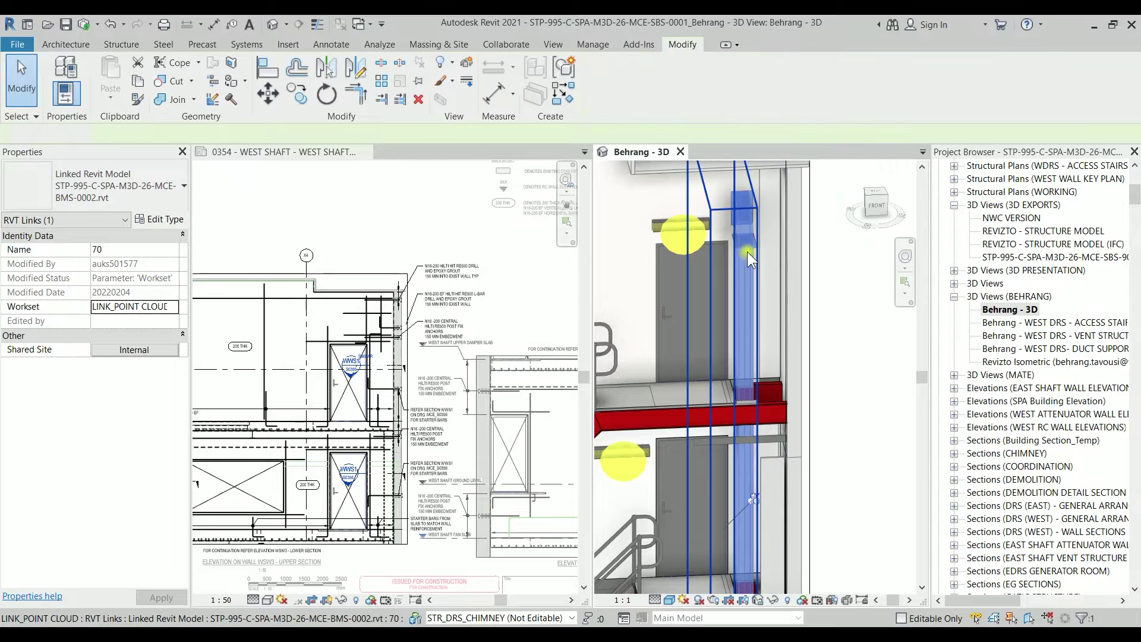
pyautogui.click(747, 252)
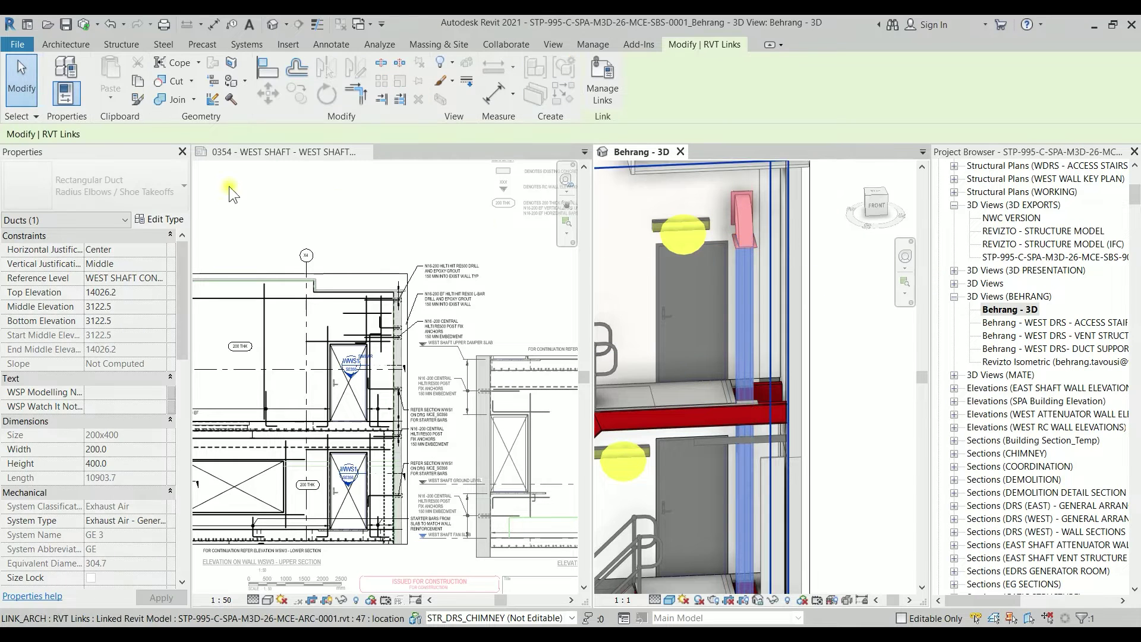
pyautogui.press('Escape')
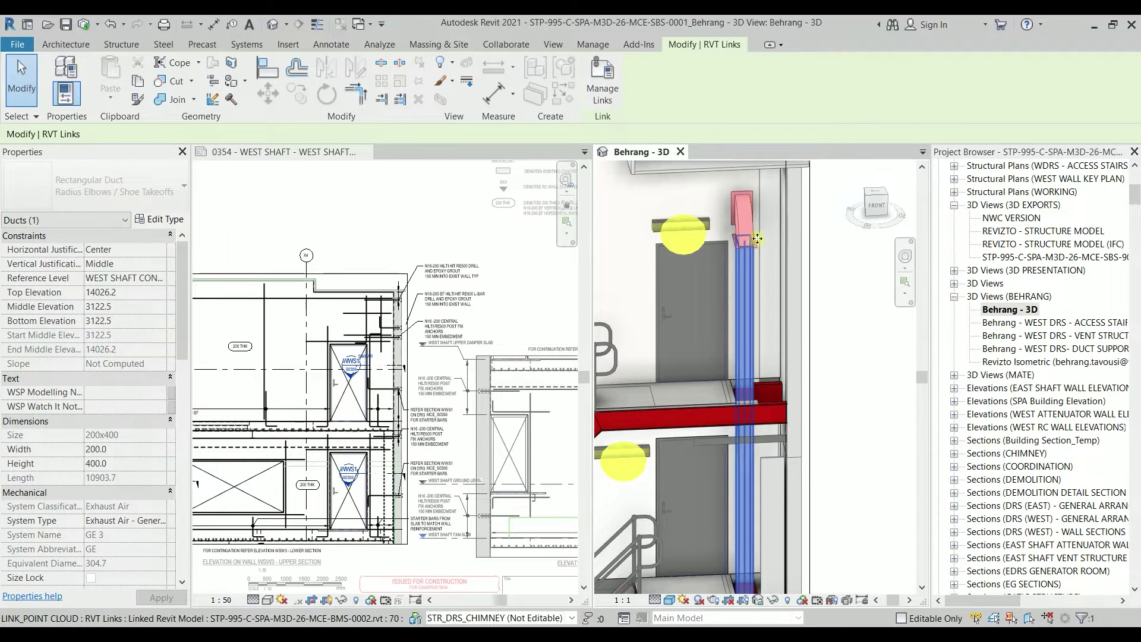
# Inspect the linked ARC-0001 model and the architectural wall inside it around the upper door
pyautogui.keyDown('shift'); pyautogui.moveTo(736, 202); pyautogui.dragTo(639, 300, button='middle'); pyautogui.keyUp('shift')
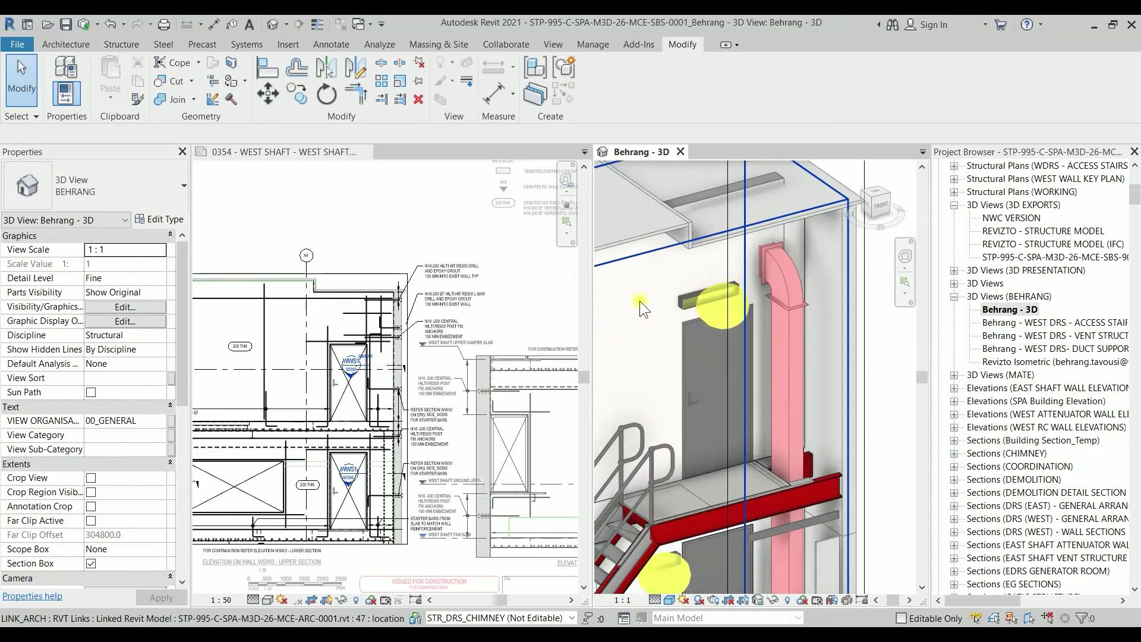
pyautogui.click(639, 301)
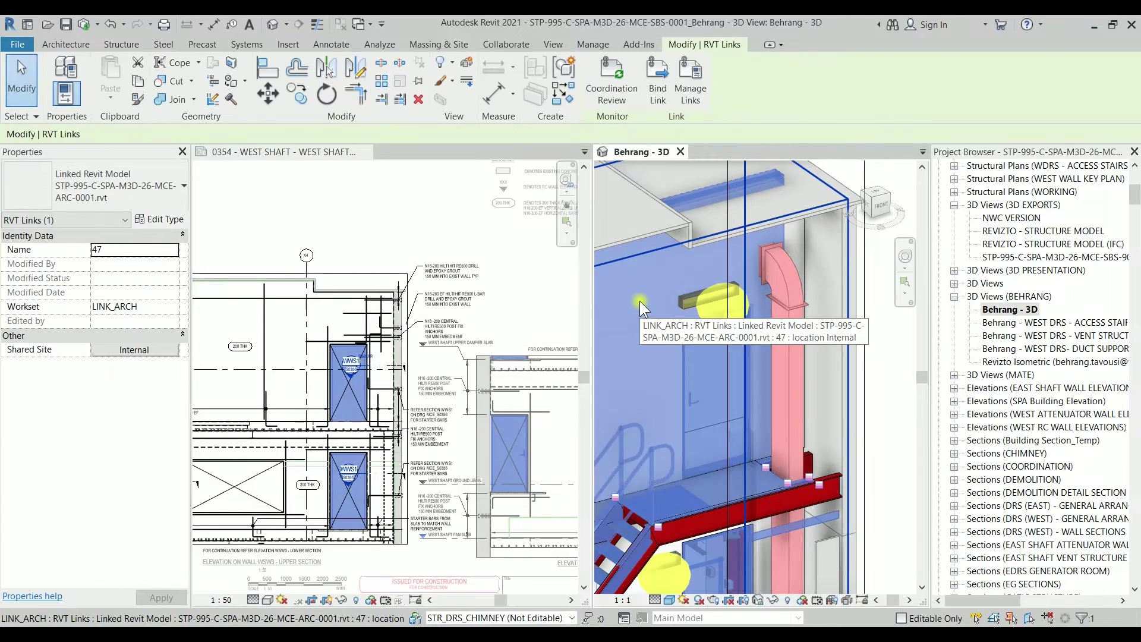
pyautogui.press('Escape')
pyautogui.click(640, 301)
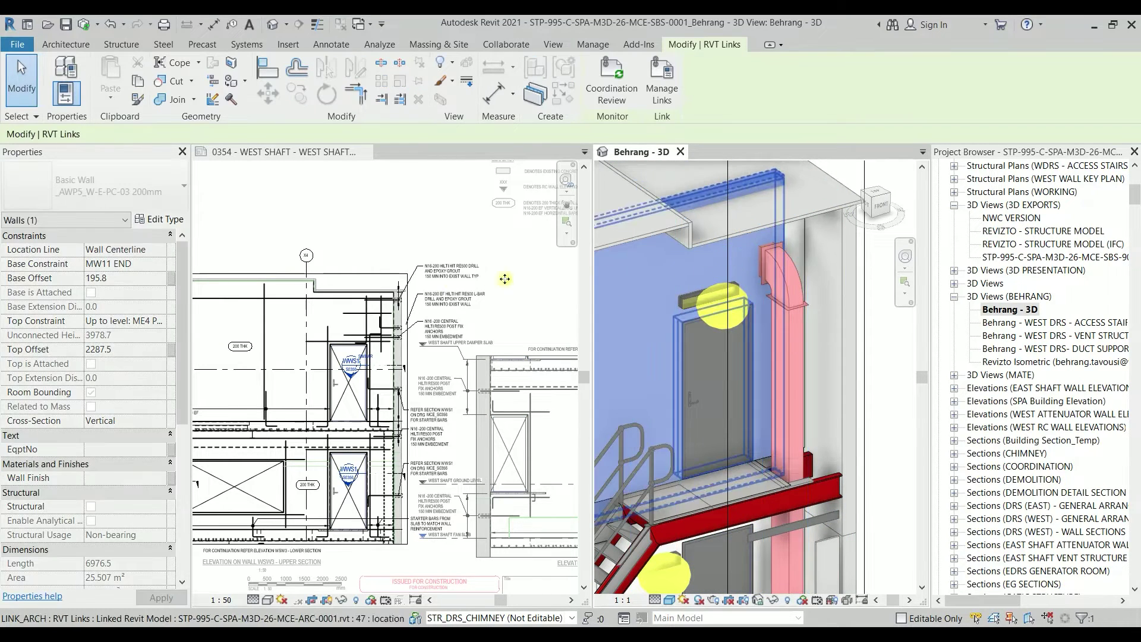
pyautogui.press('Escape')
# Examine the WSW3-200 structural wall and its reinforcement around the upper door on the sheet against the duct in 3D
pyautogui.doubleClick(297, 319)
pyautogui.click(362, 315)
pyautogui.scroll(5, 369, 311)
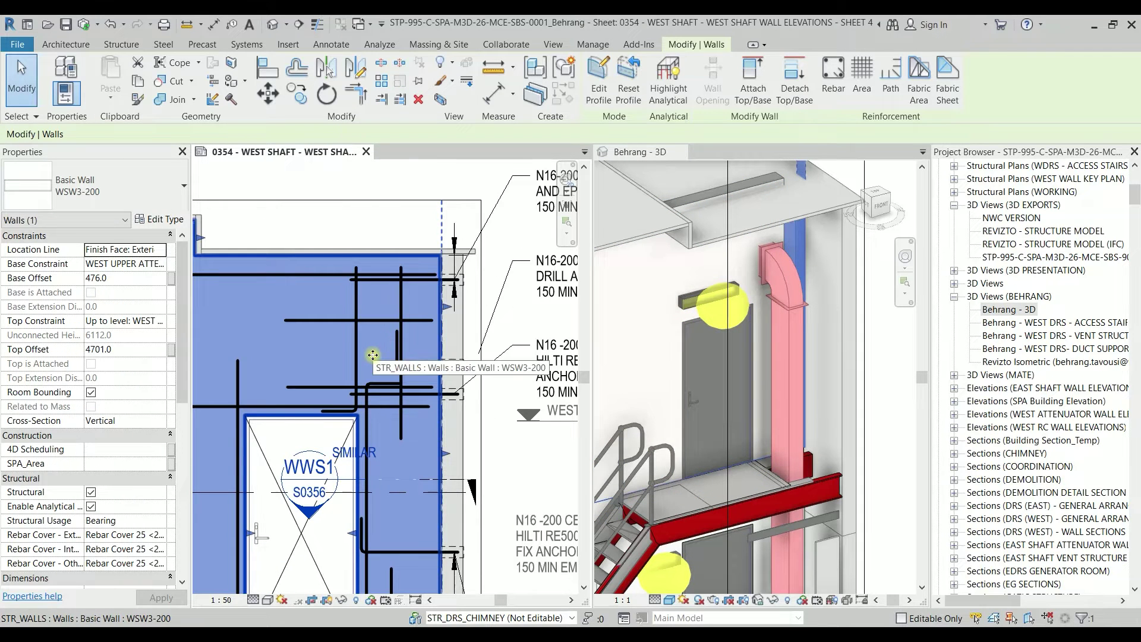
pyautogui.click(709, 339)
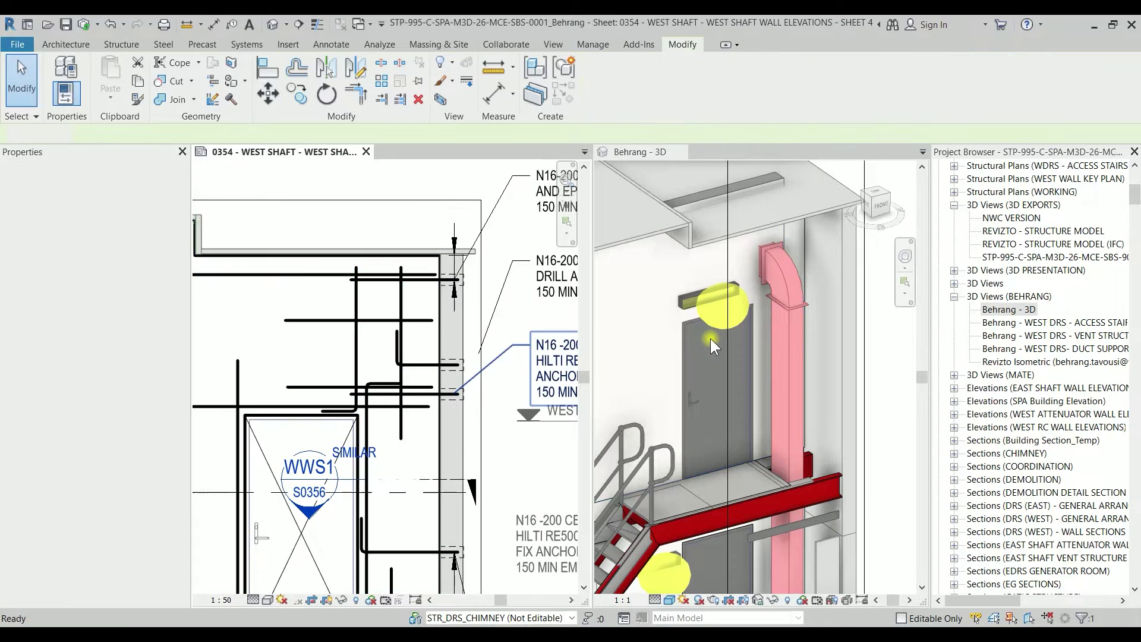
pyautogui.scroll(-3, 711, 337)
pyautogui.keyDown('shift'); pyautogui.moveTo(844, 347); pyautogui.dragTo(762, 358, button='middle'); pyautogui.keyUp('shift')
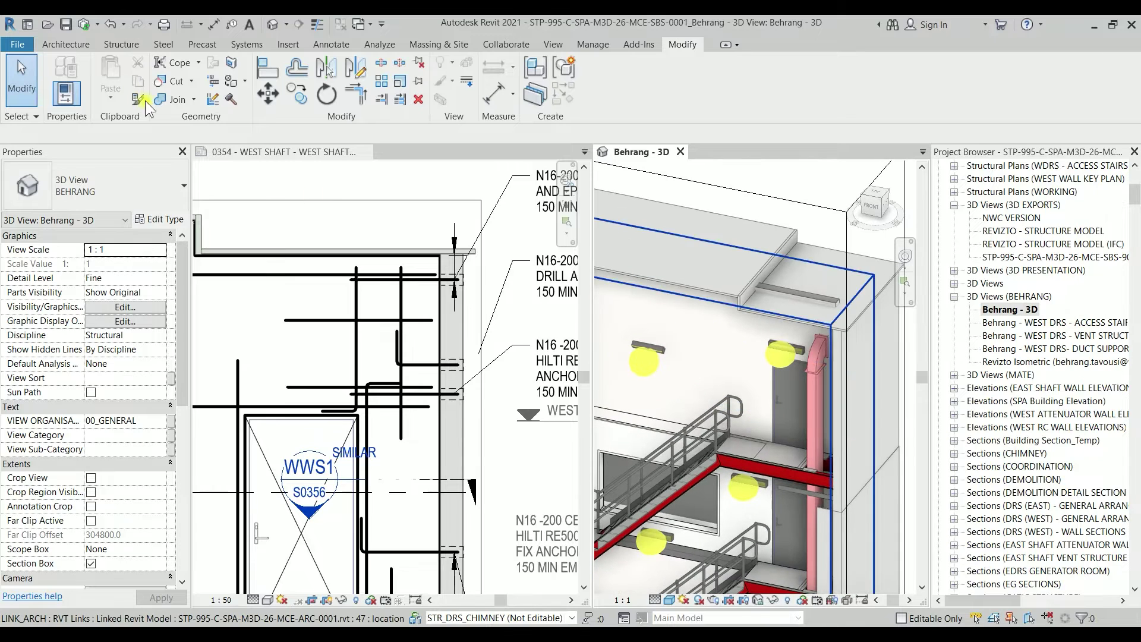
# Create a new family from the English template Metric Generic Model face based.rft
pyautogui.click(13, 45)
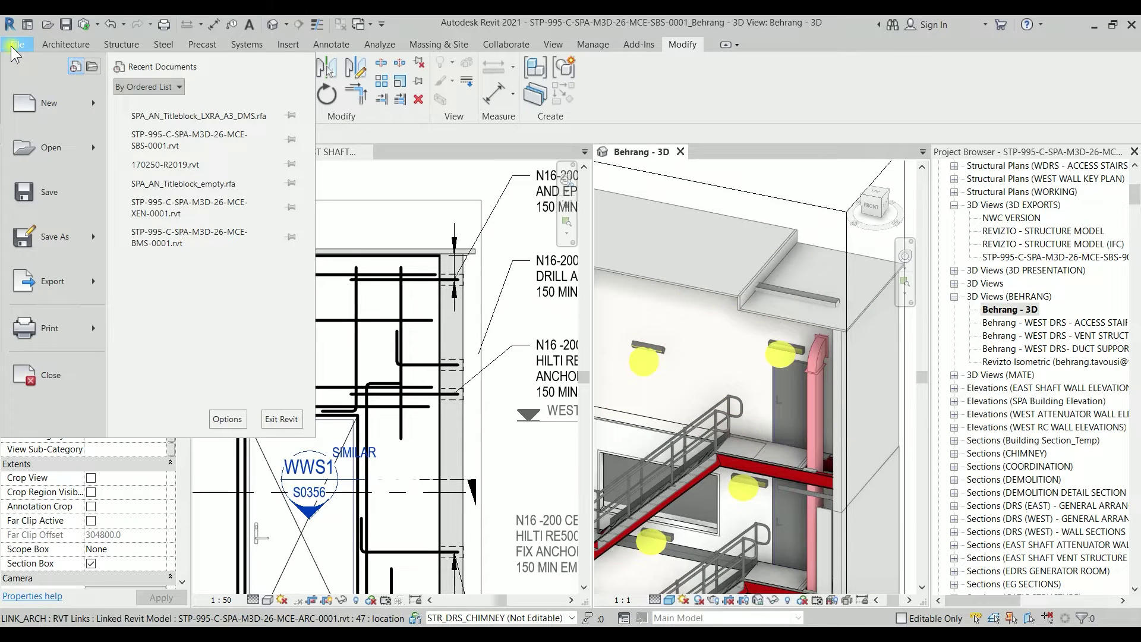
pyautogui.moveTo(62, 104)
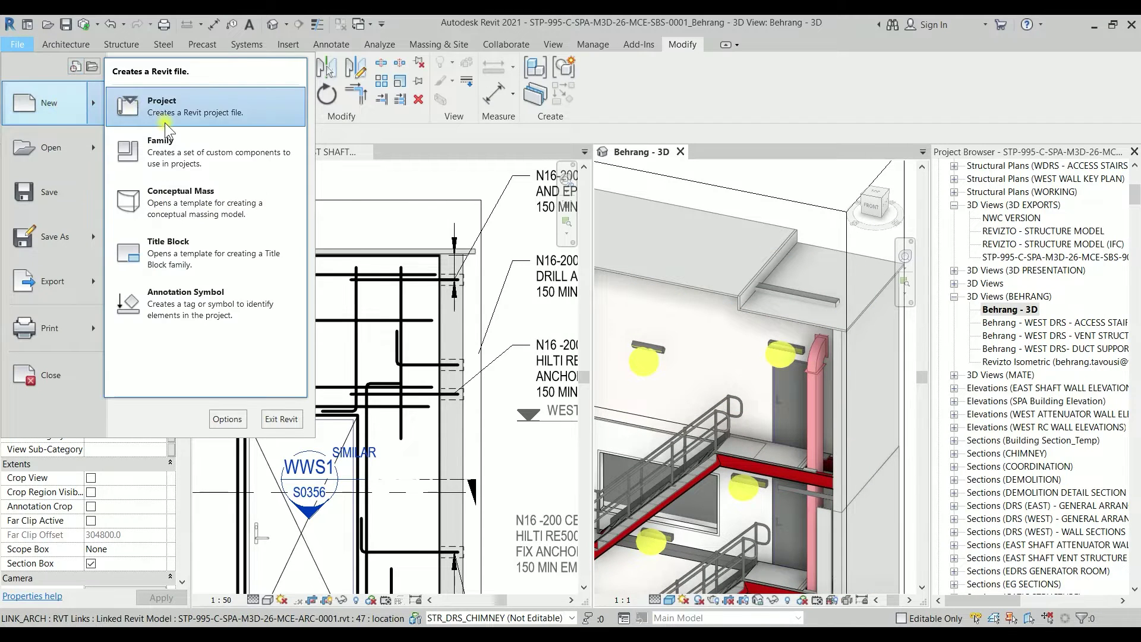
pyautogui.click(187, 141)
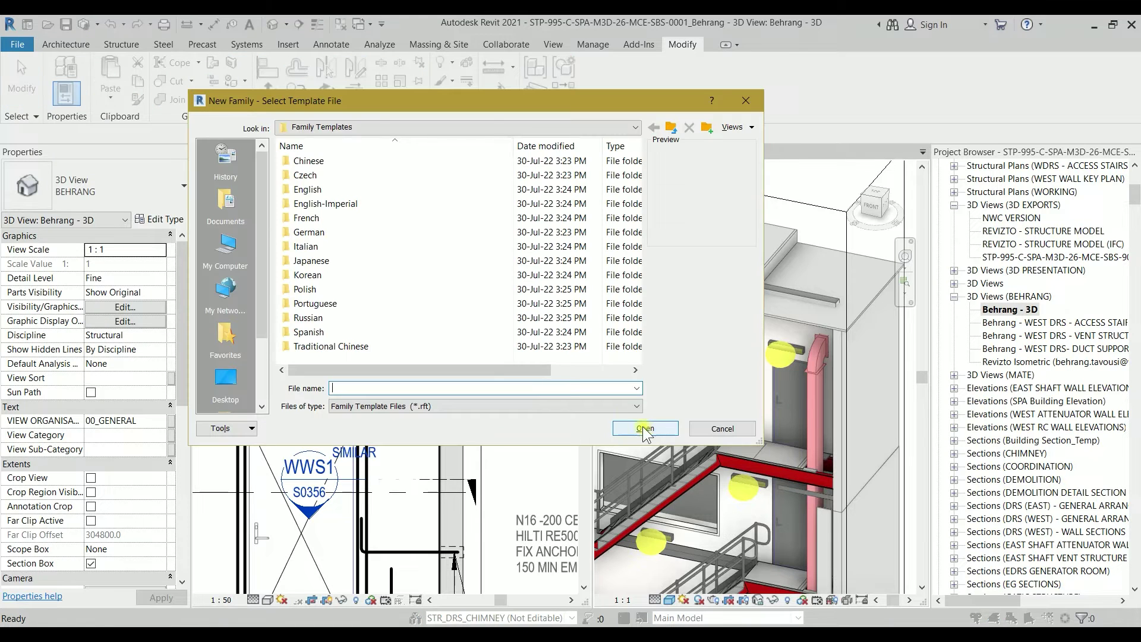
pyautogui.doubleClick(307, 189)
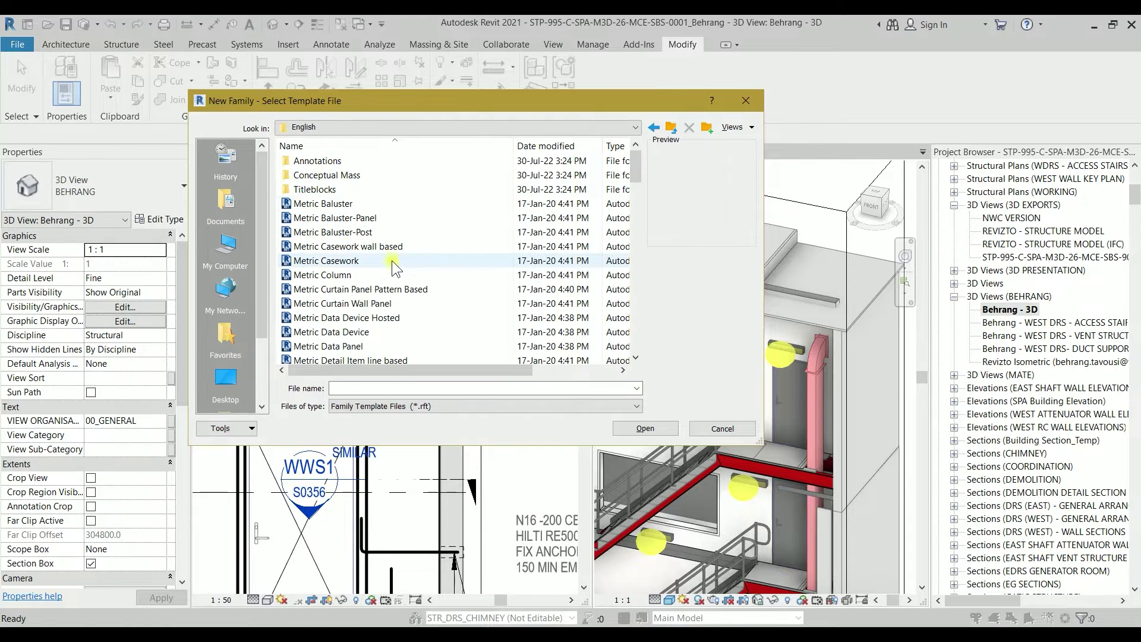
pyautogui.scroll(-6, 392, 263)
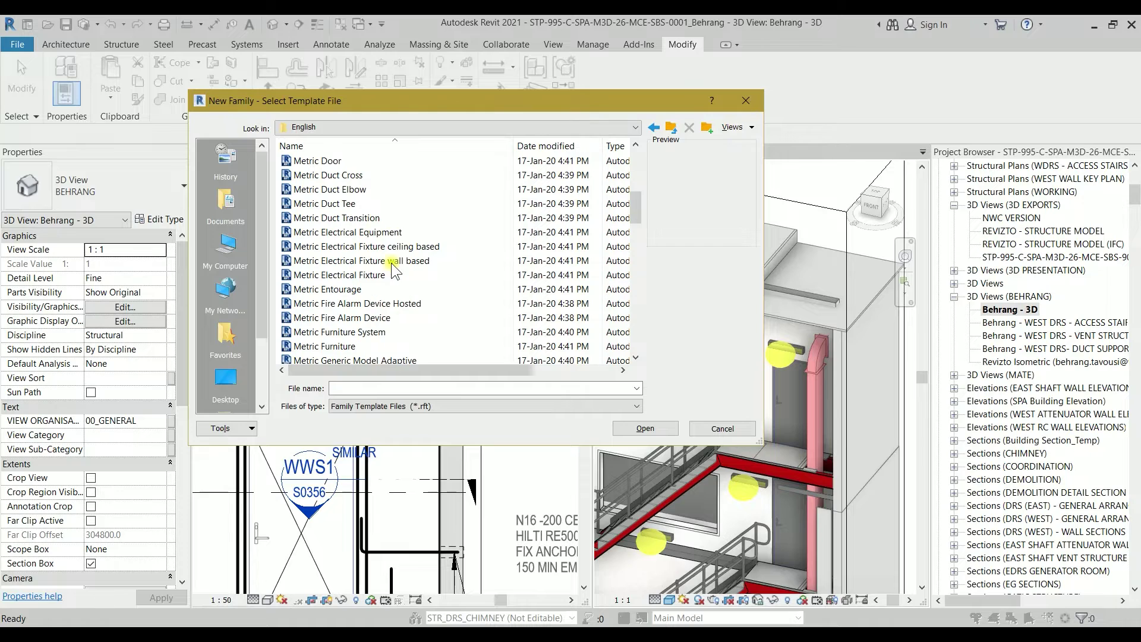
pyautogui.scroll(-1, 391, 263)
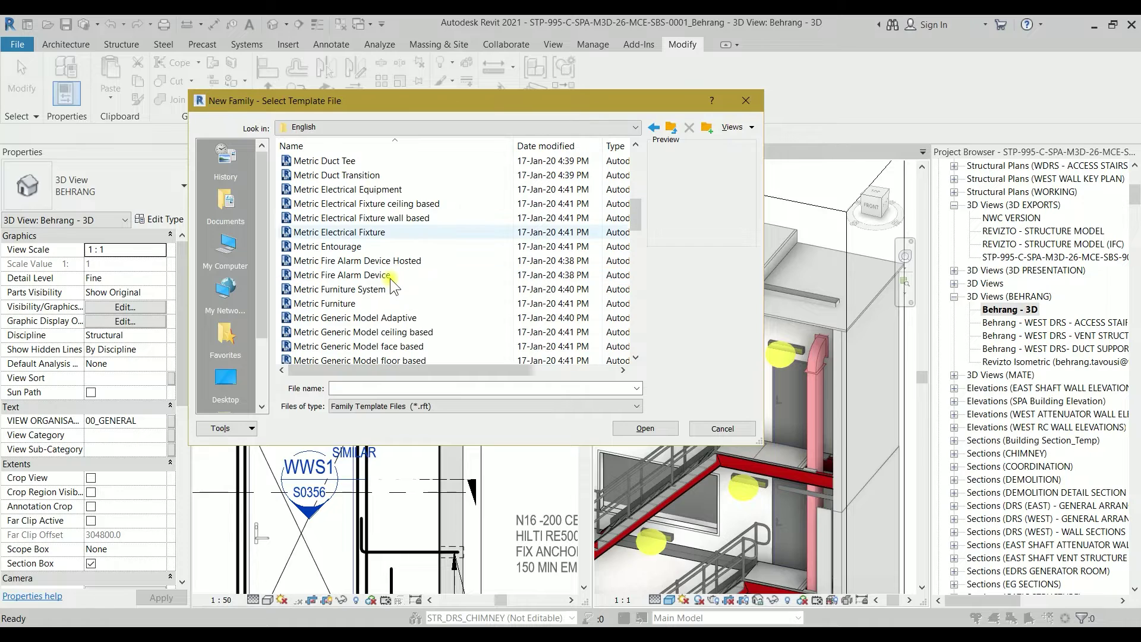
pyautogui.click(380, 347)
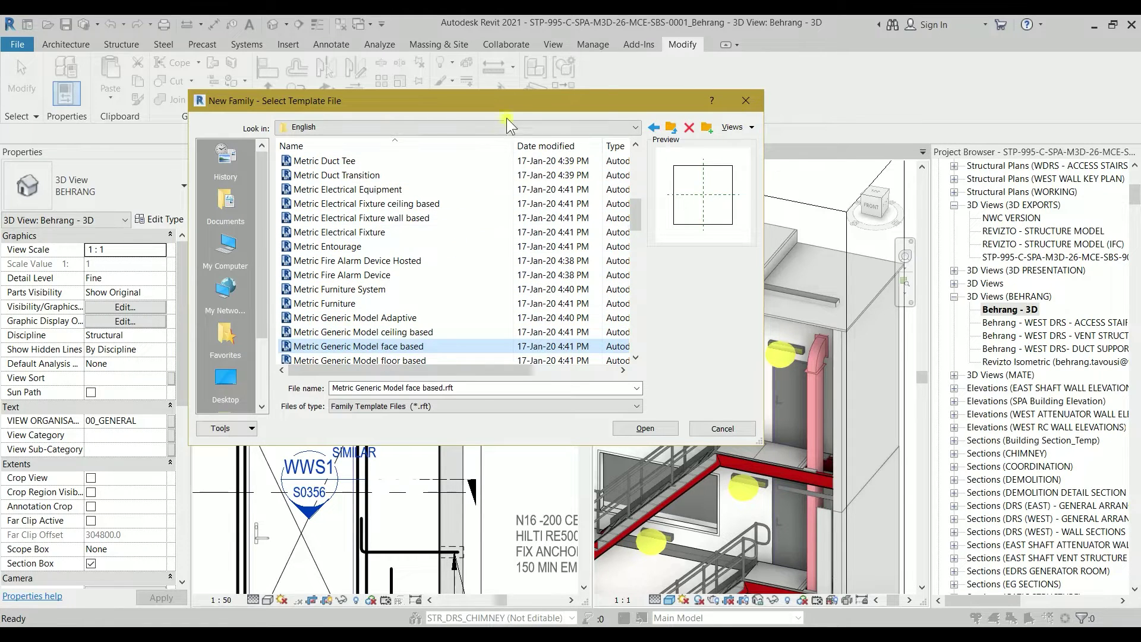
pyautogui.moveTo(514, 101); pyautogui.dragTo(367, 59)
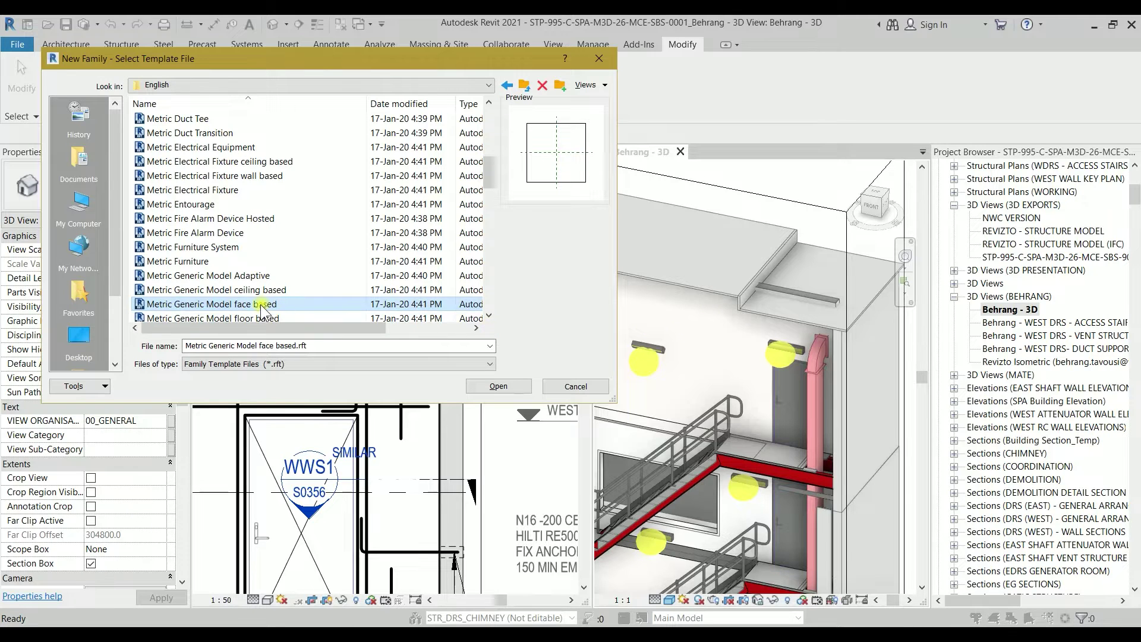
pyautogui.click(516, 386)
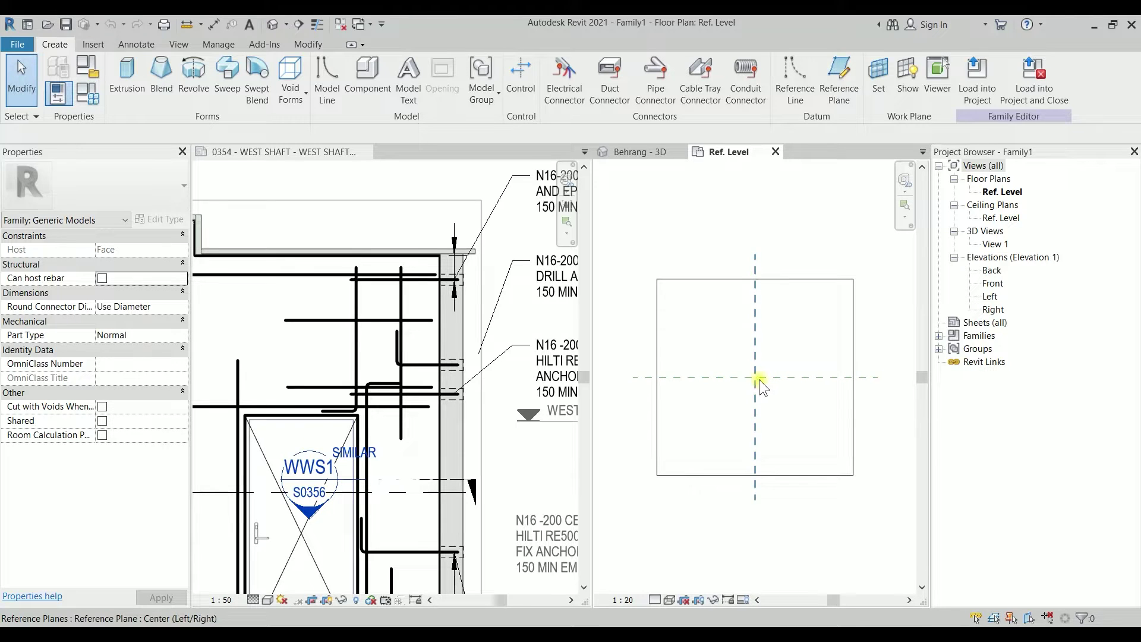
# Draw two vertical reference planes, about 164 mm right and 200 mm left of the Center (Left/Right) plane
pyautogui.scroll(4, 752, 382)
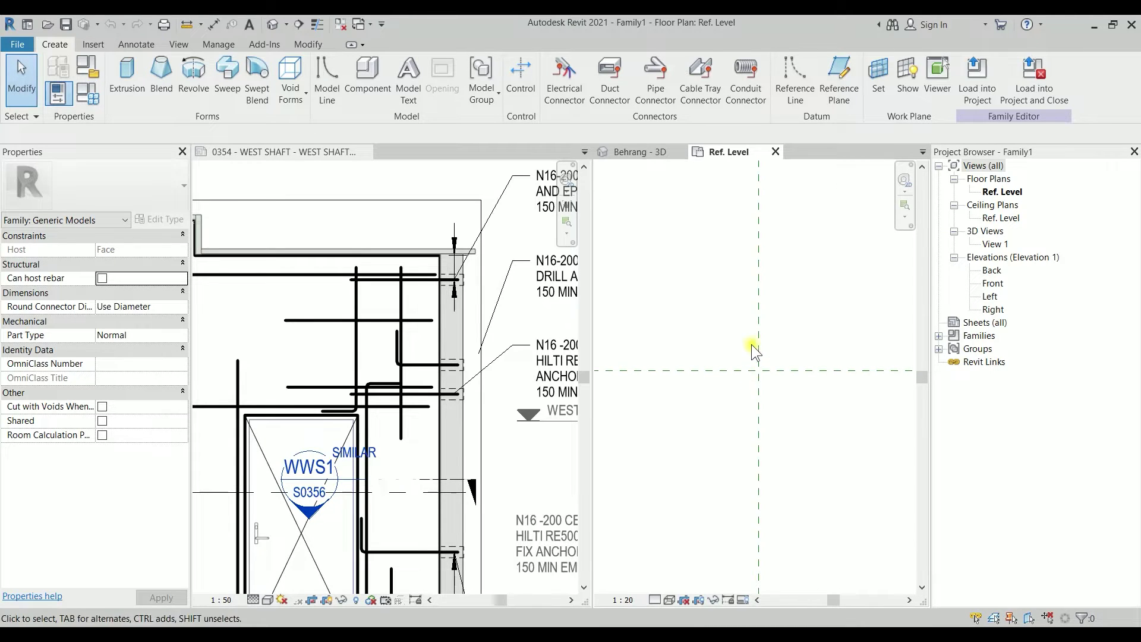
pyautogui.scroll(-3, 761, 336)
pyautogui.click(760, 321)
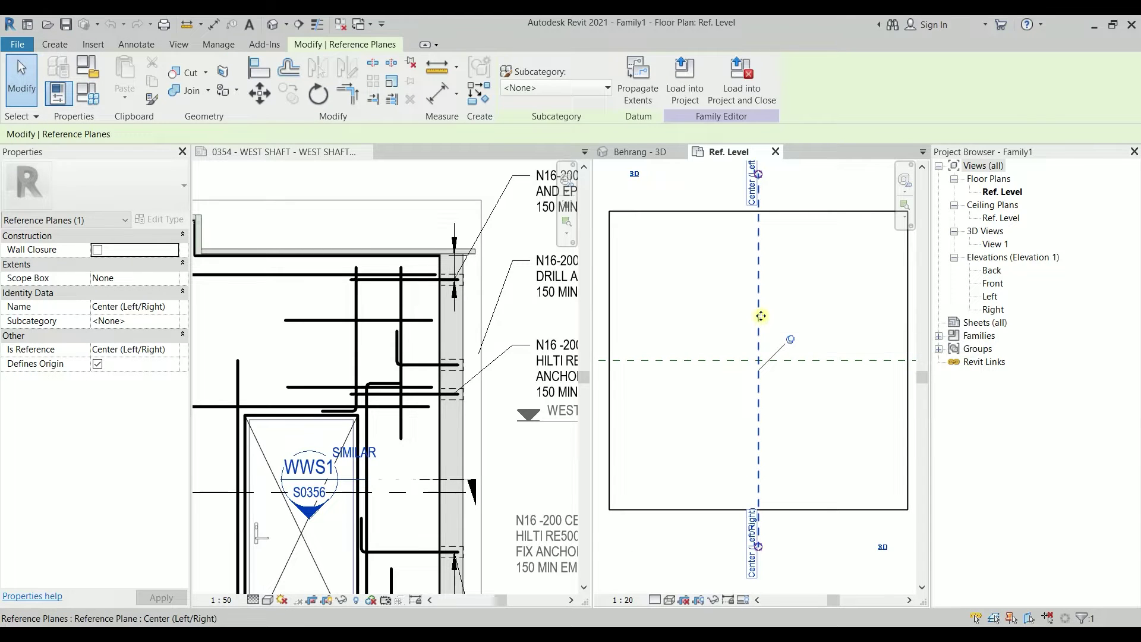
pyautogui.press('r')
pyautogui.press('p')
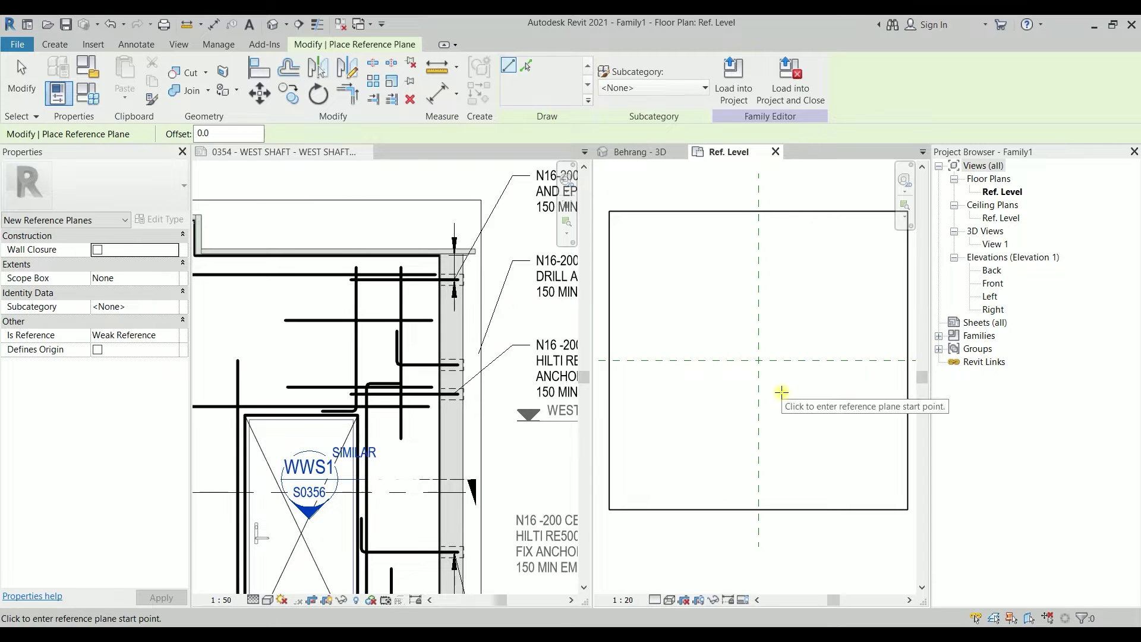
pyautogui.click(778, 393)
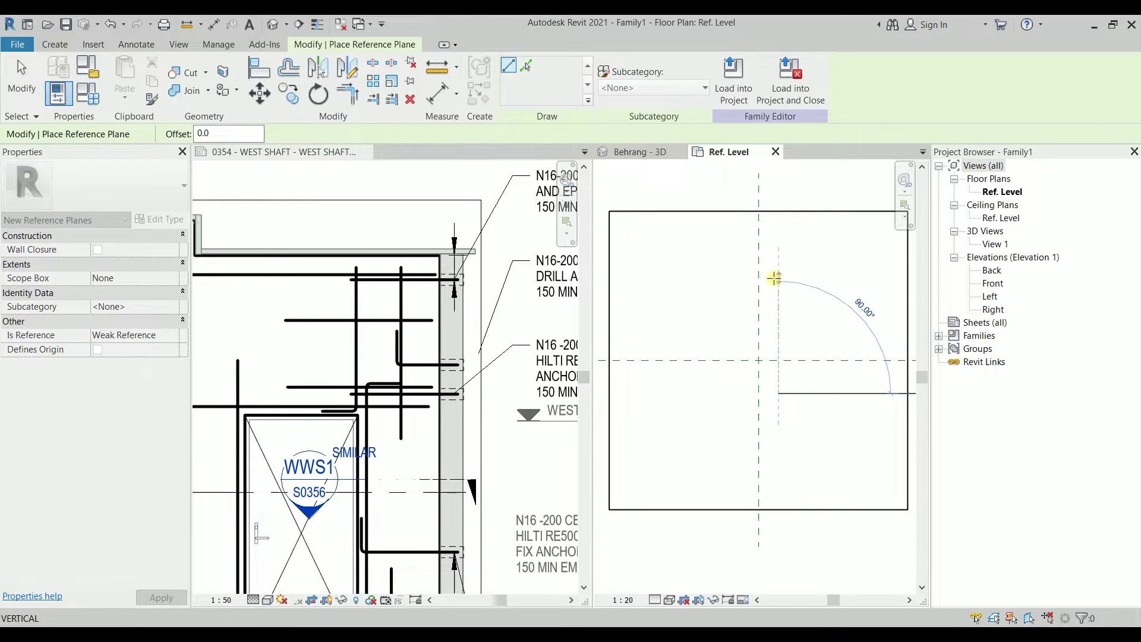
pyautogui.click(773, 278)
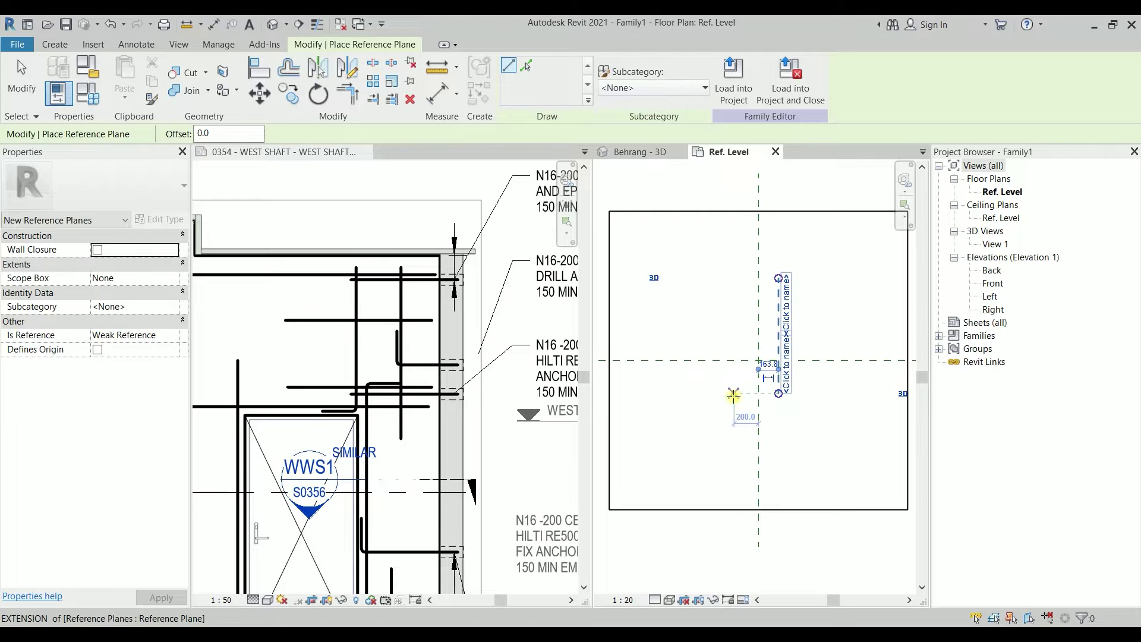
pyautogui.click(734, 393)
pyautogui.click(736, 288)
# Draw two horizontal reference planes, about 308 mm above and 182 mm below the Center (Front/Back) plane
pyautogui.click(703, 323)
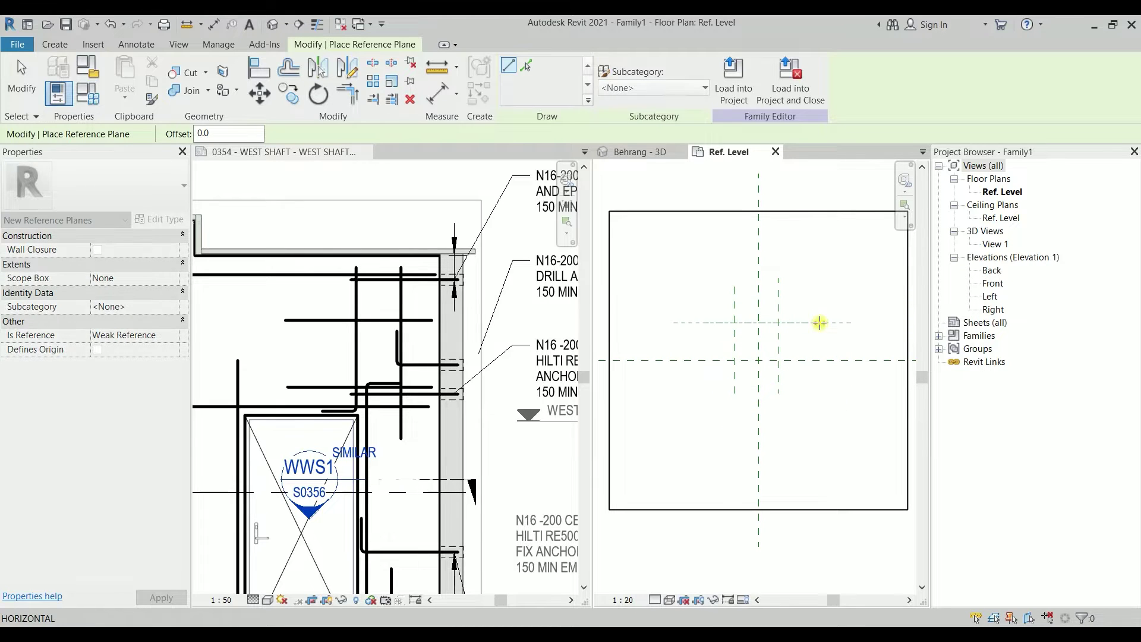
pyautogui.click(820, 322)
pyautogui.click(699, 382)
pyautogui.click(808, 382)
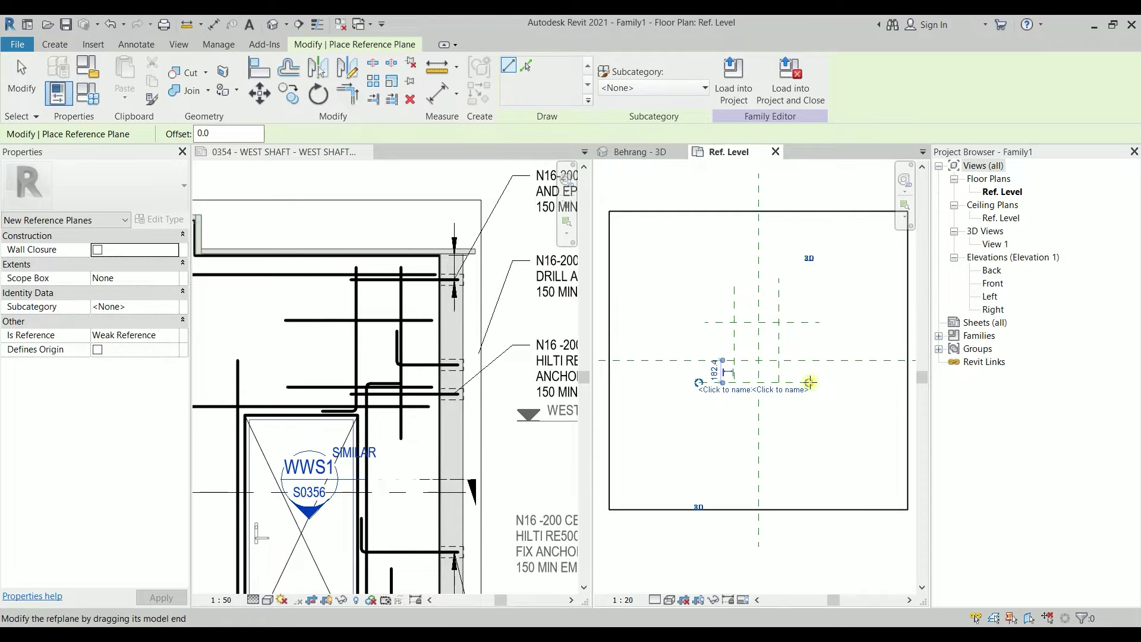
pyautogui.press('Escape')
pyautogui.press('Escape')
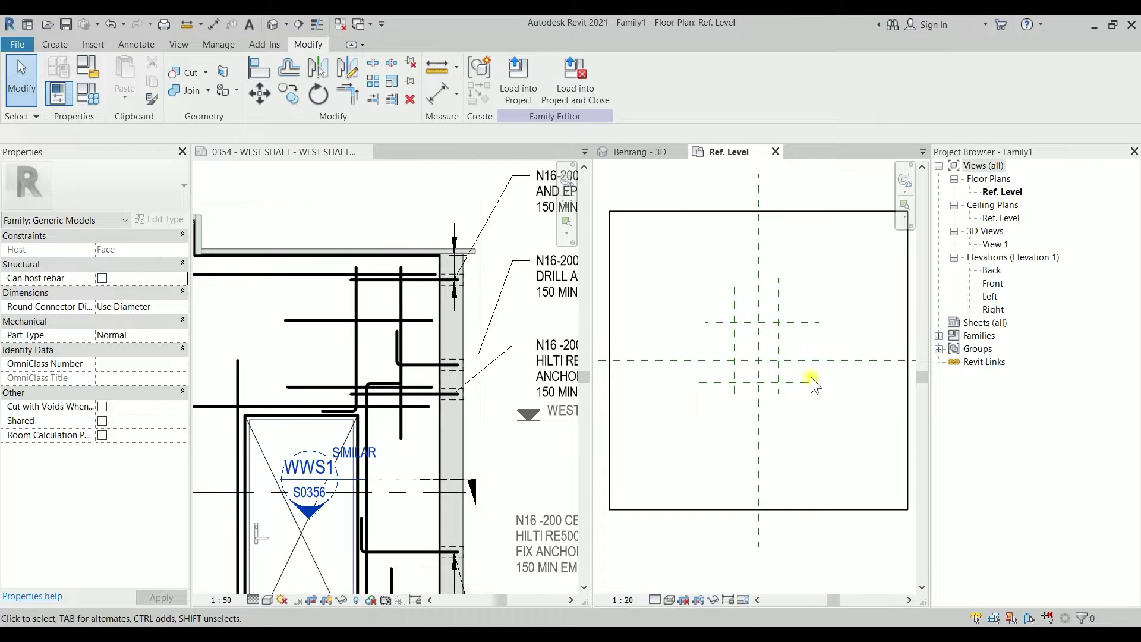
# Add a chained aligned dimension across the three horizontal reference planes and an overall dimension between the outer two
pyautogui.press('d')
pyautogui.press('i')
pyautogui.scroll(2, 810, 376)
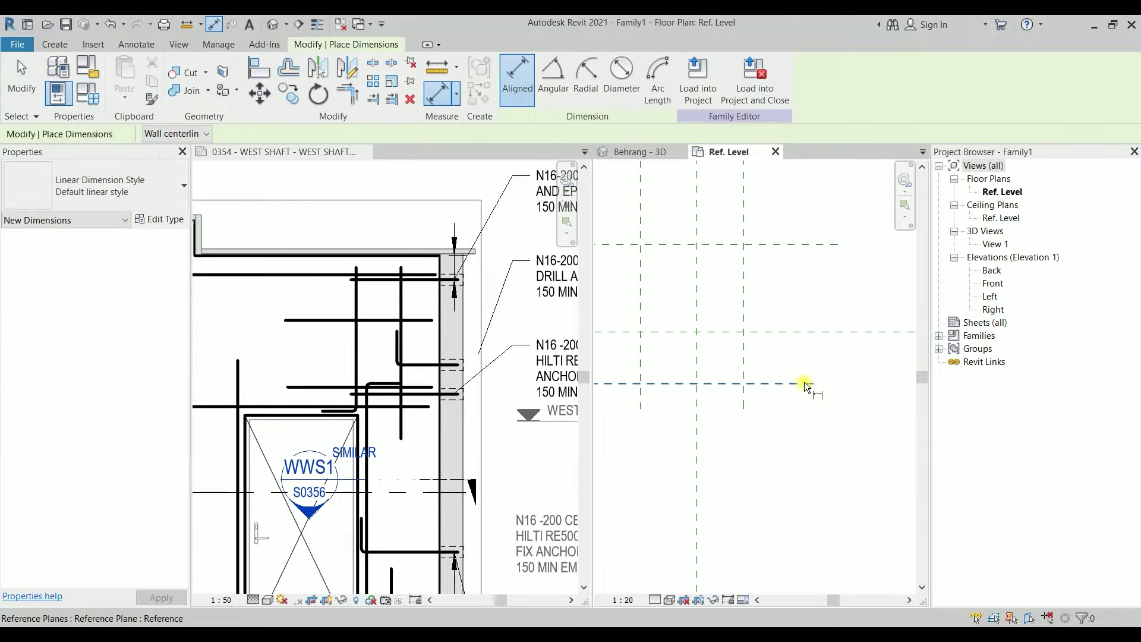
pyautogui.click(804, 382)
pyautogui.click(812, 333)
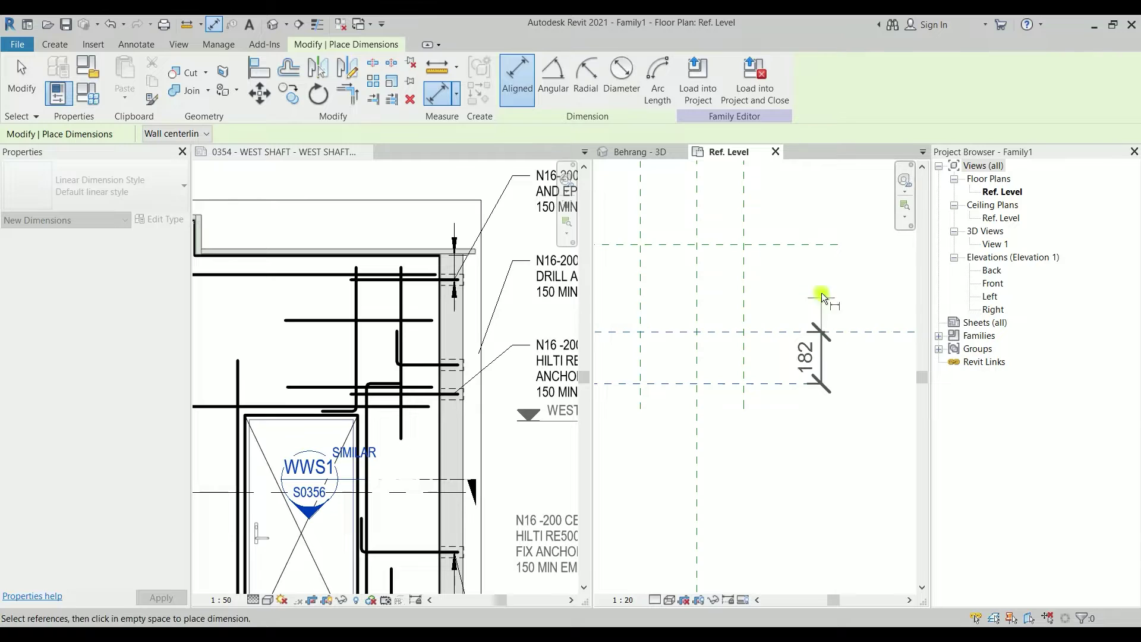
pyautogui.click(820, 246)
pyautogui.click(835, 195)
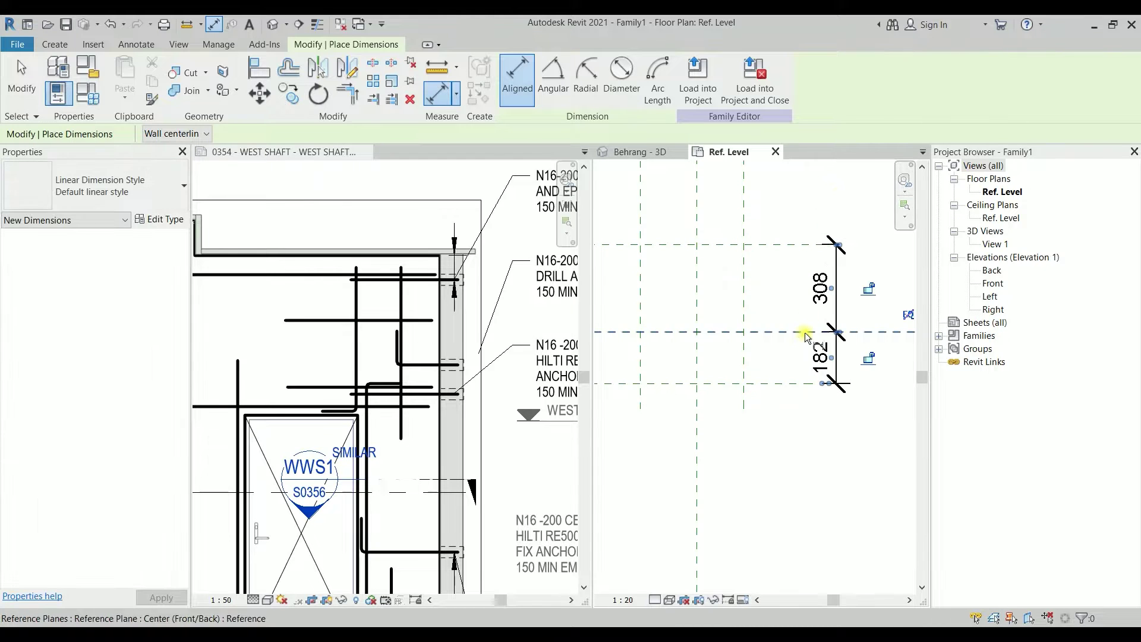
pyautogui.moveTo(839, 220); pyautogui.dragTo(802, 273, button='middle')
pyautogui.scroll(-2, 790, 267)
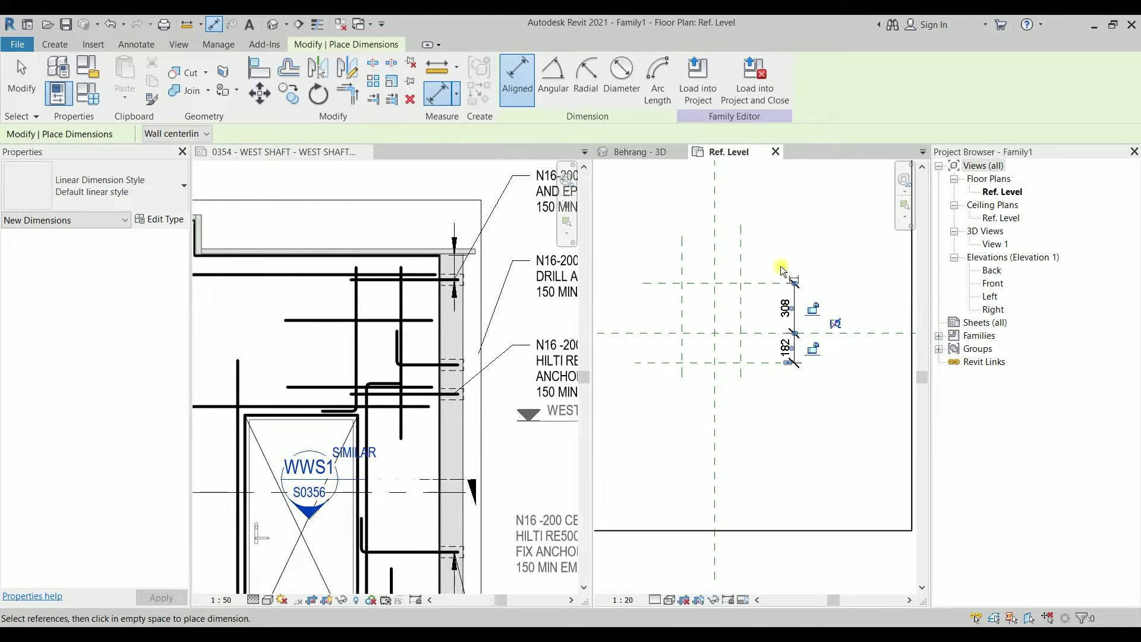
pyautogui.click(760, 362)
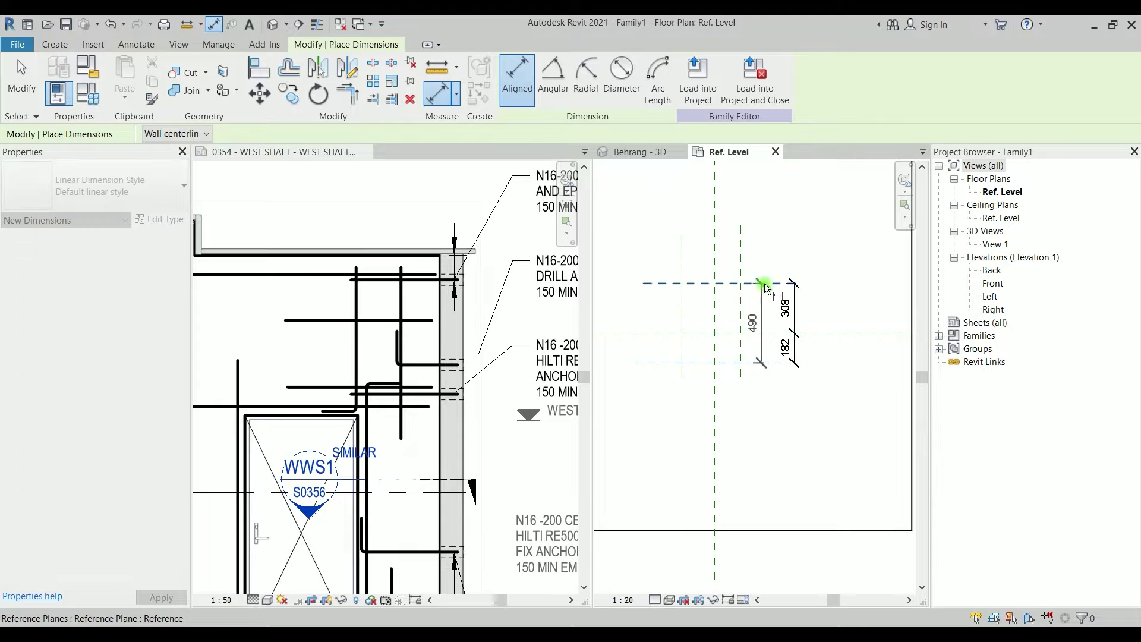
pyautogui.click(764, 283)
pyautogui.click(836, 226)
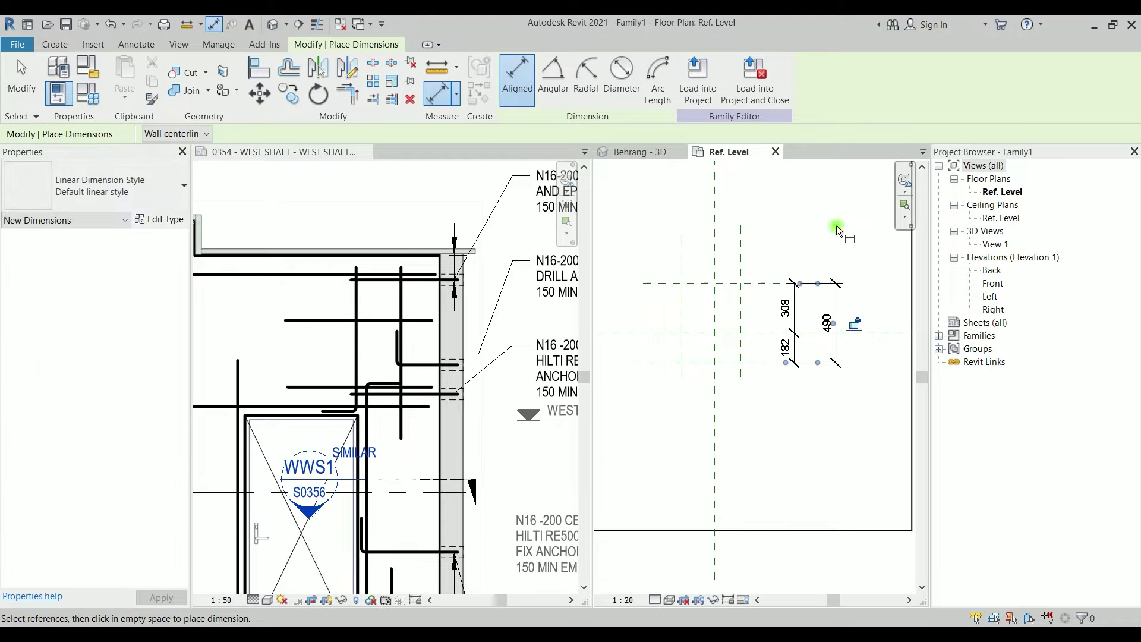
# Add a chained aligned dimension across the three vertical reference planes and an overall dimension between the outer two
pyautogui.click(682, 252)
pyautogui.click(715, 251)
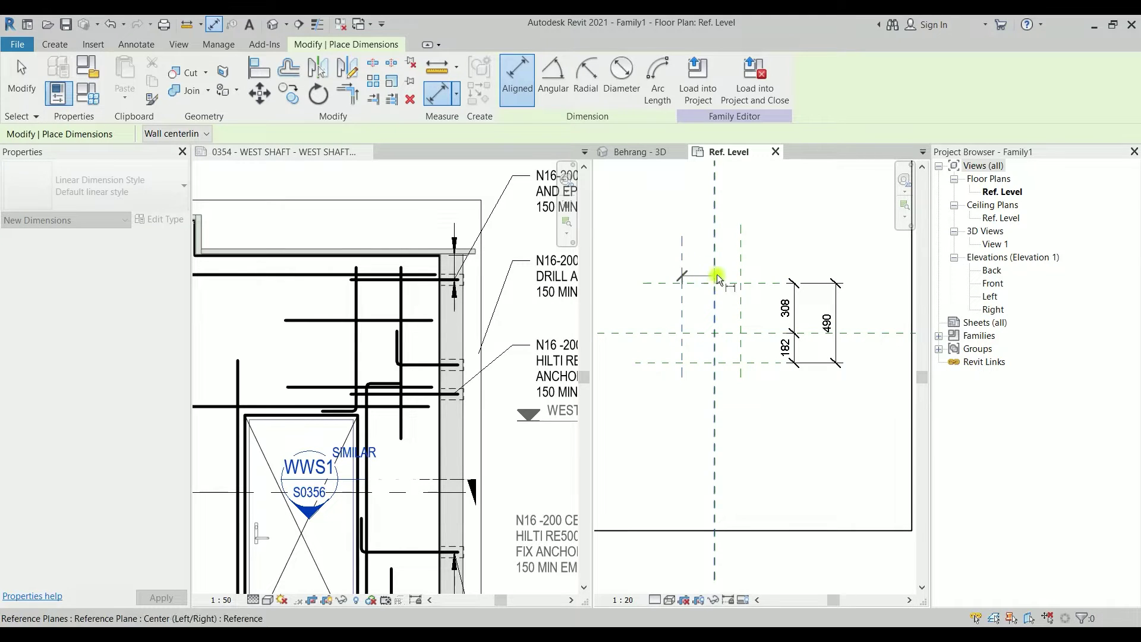
pyautogui.click(740, 248)
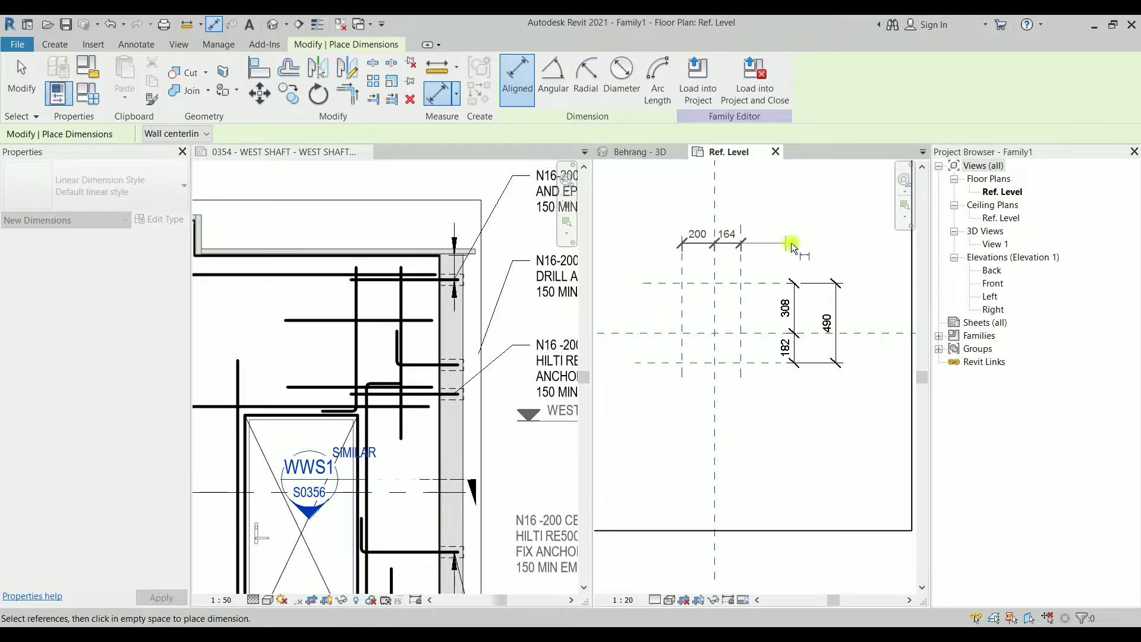
pyautogui.click(828, 242)
pyautogui.click(683, 299)
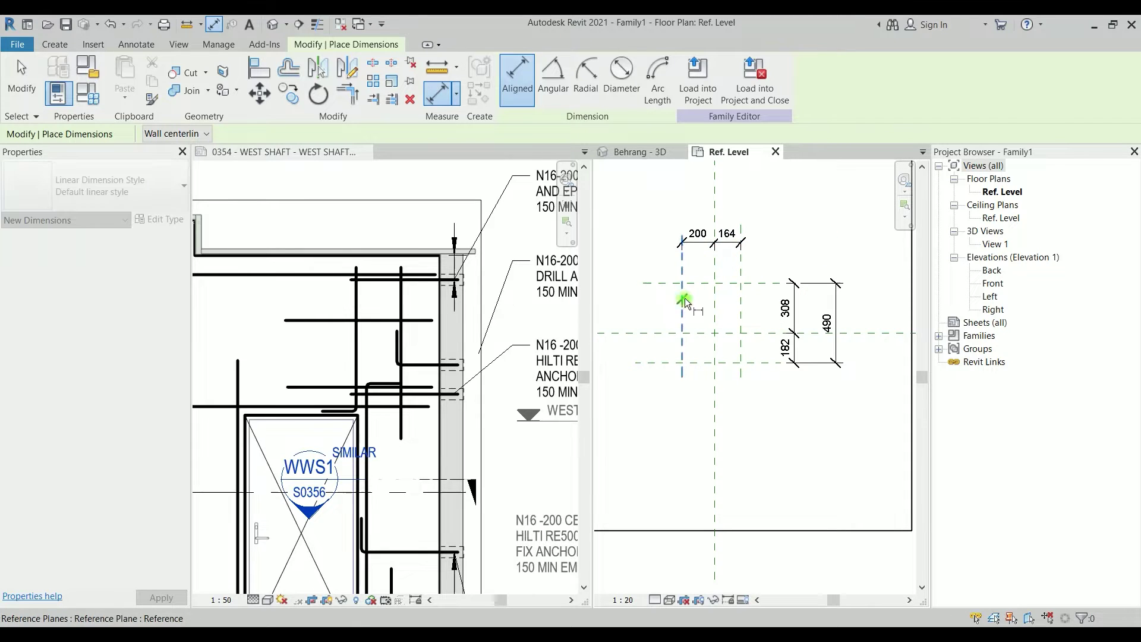
pyautogui.click(743, 300)
pyautogui.click(839, 211)
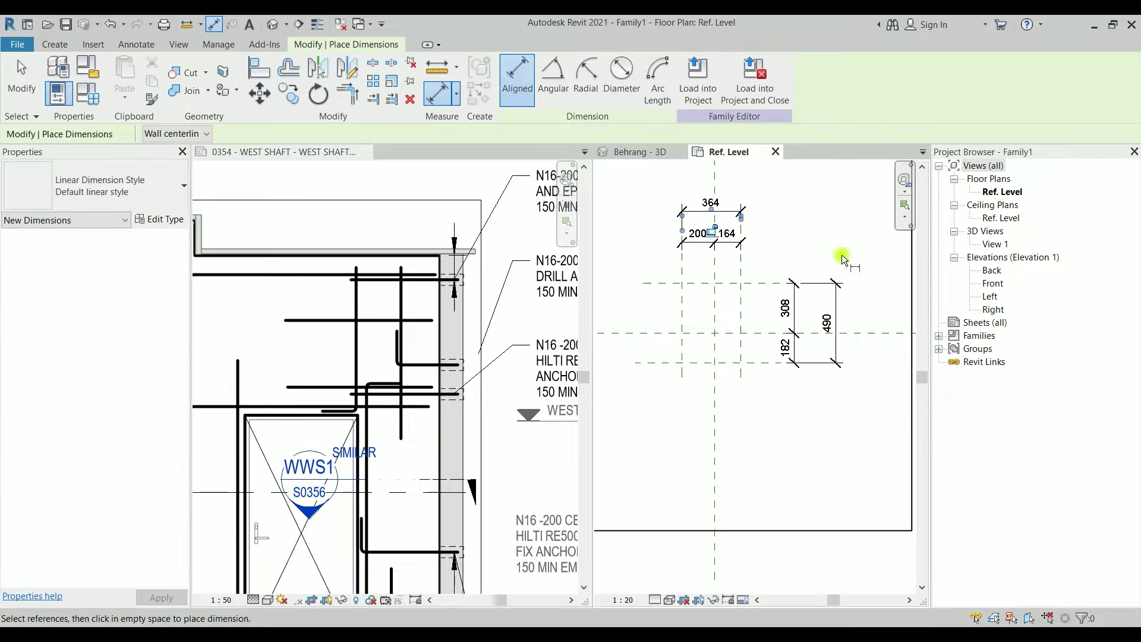
pyautogui.press('Escape')
pyautogui.press('Escape')
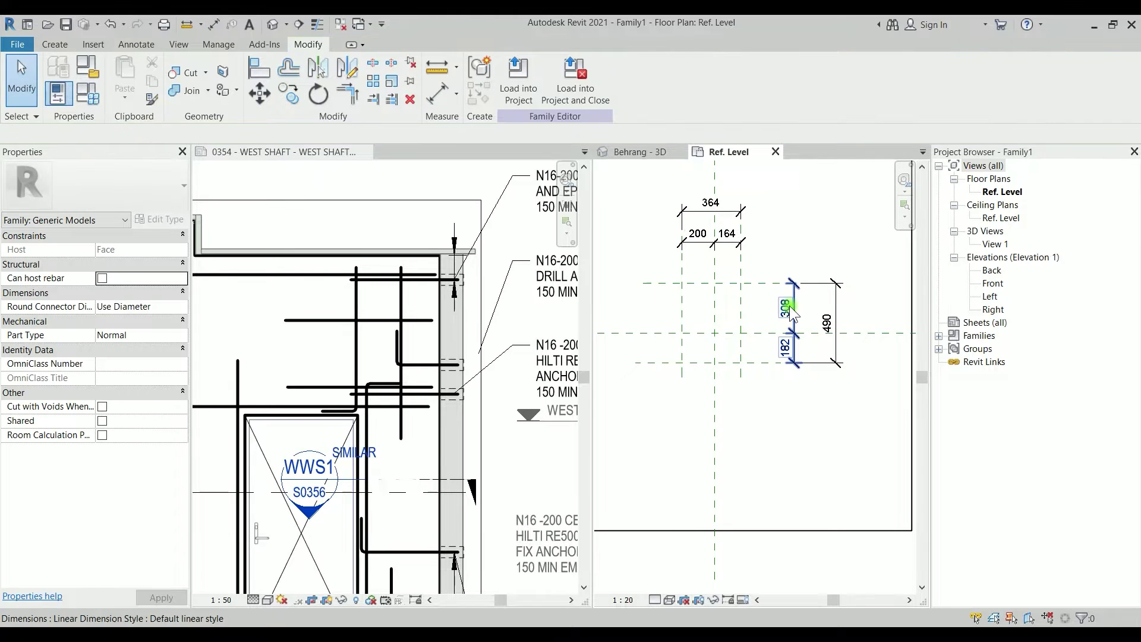
# Apply the equality constraint (EQ) to both chained dimensions to centre the new reference planes on the centre planes
pyautogui.click(790, 322)
pyautogui.scroll(2, 815, 326)
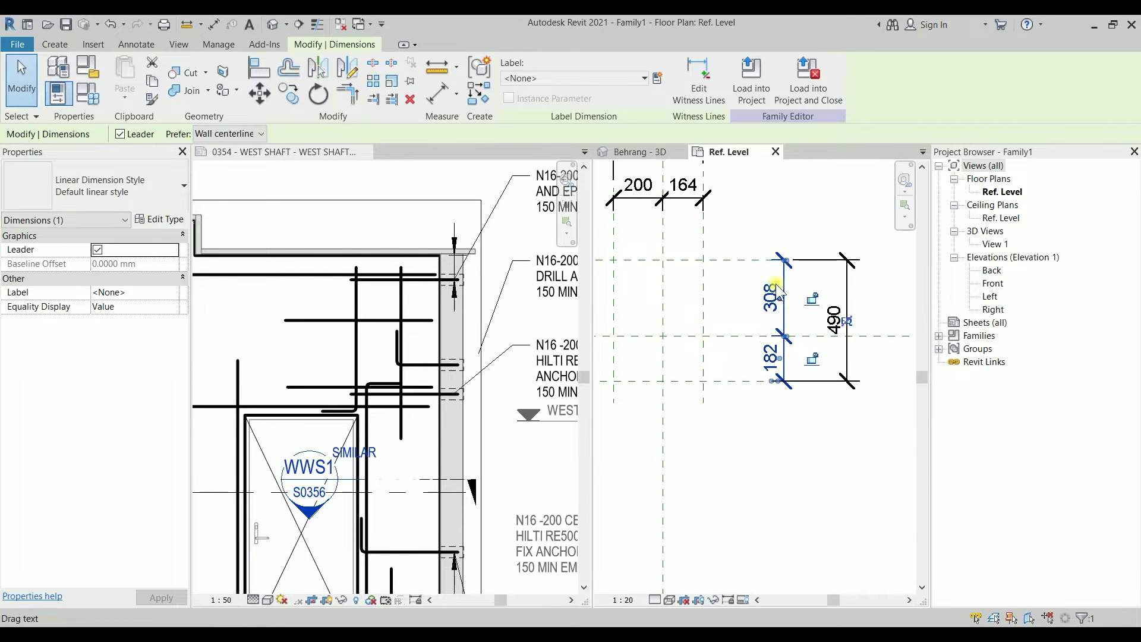
pyautogui.click(846, 321)
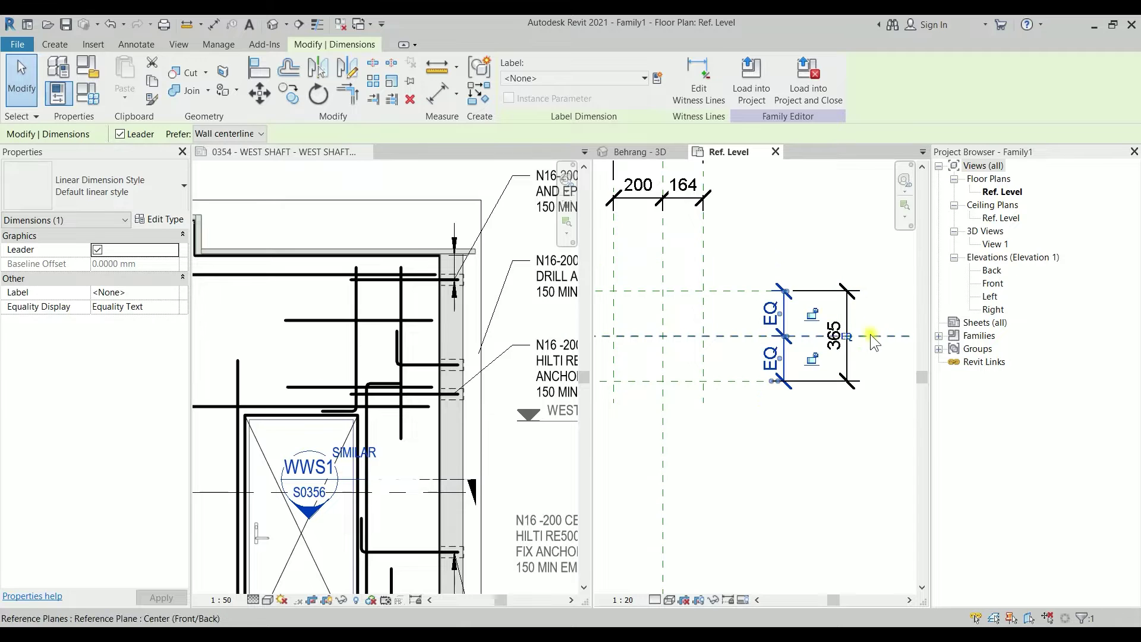
pyautogui.scroll(-2, 761, 275)
pyautogui.click(759, 274)
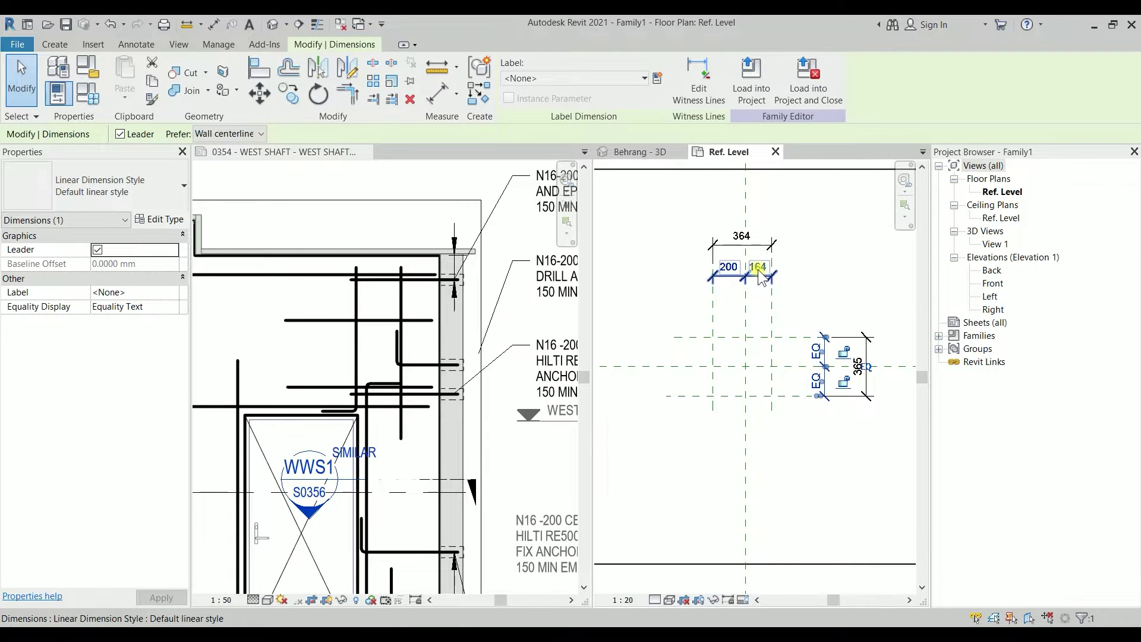
pyautogui.click(759, 287)
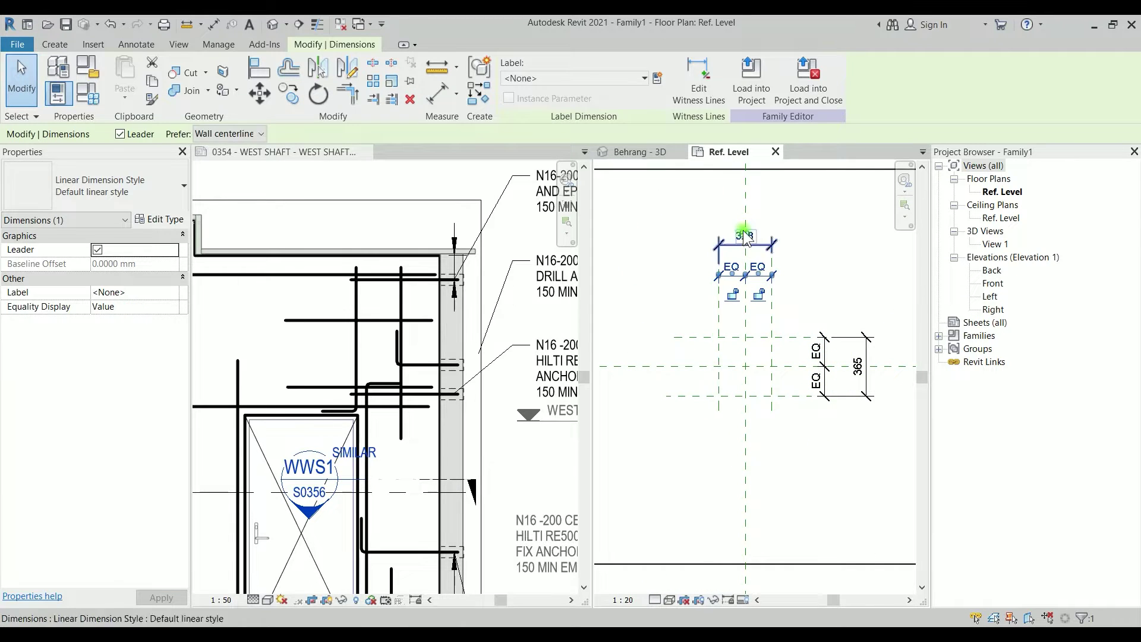
pyautogui.click(833, 258)
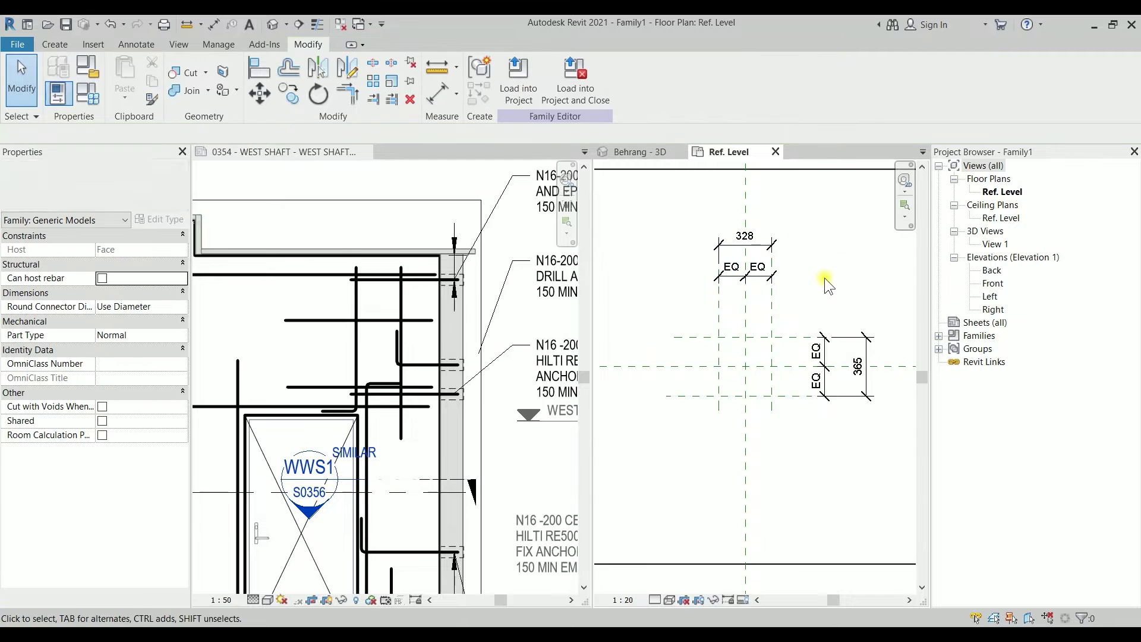
# Label the overall dimension between the outer vertical reference planes with a new instance family parameter named W
pyautogui.click(765, 248)
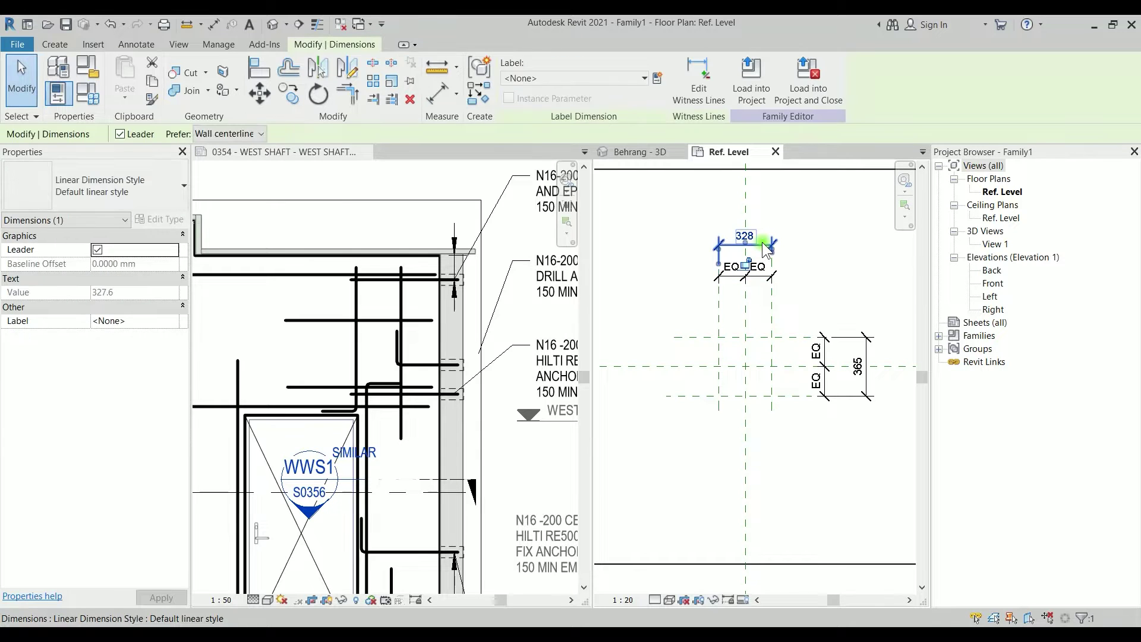
pyautogui.click(659, 79)
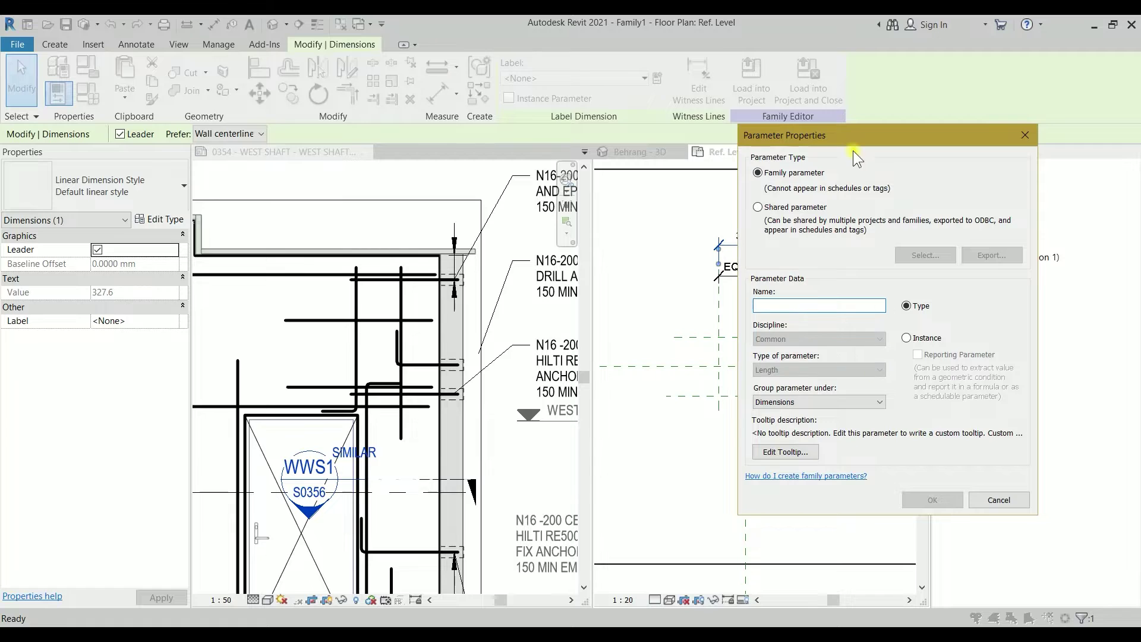
pyautogui.moveTo(853, 150)
pyautogui.mouseDown()
pyautogui.moveTo(359, 153)
pyautogui.moveTo(349, 167)
pyautogui.mouseUp()
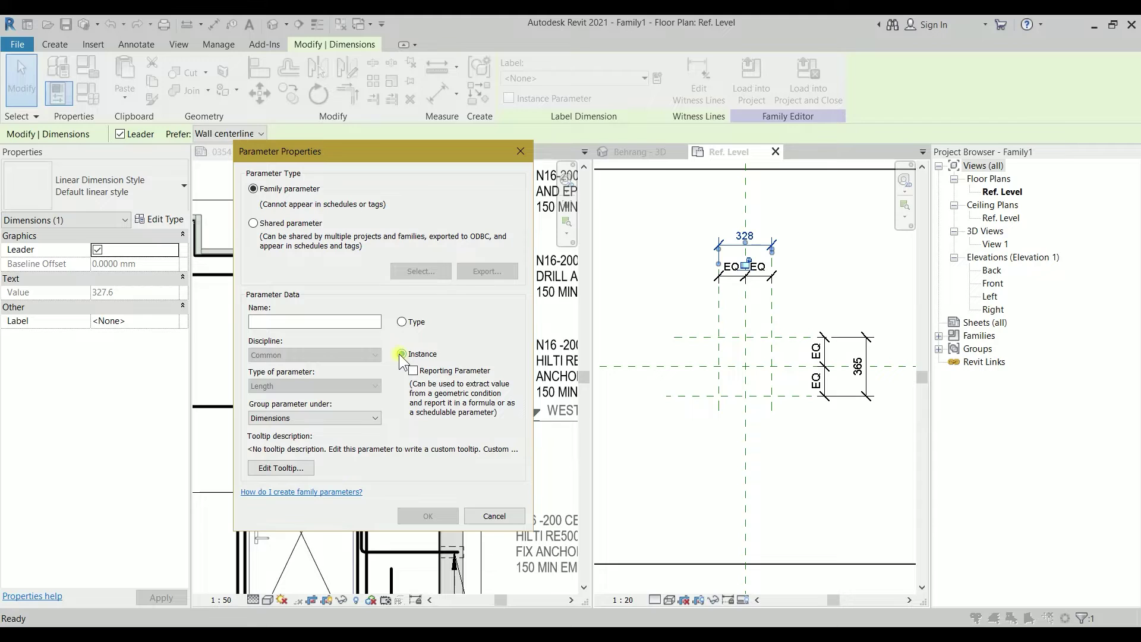
pyautogui.click(335, 322)
pyautogui.click(335, 323)
pyautogui.write('W')
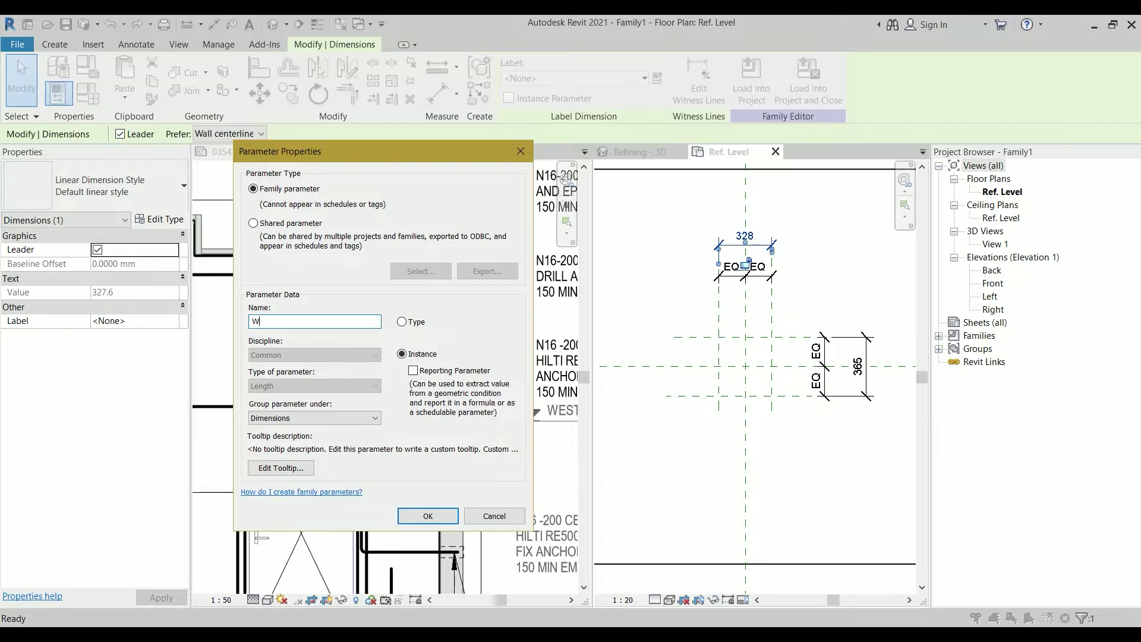
pyautogui.click(427, 516)
# Label the overall dimension between the outer horizontal reference planes with a new instance family parameter named L
pyautogui.click(859, 355)
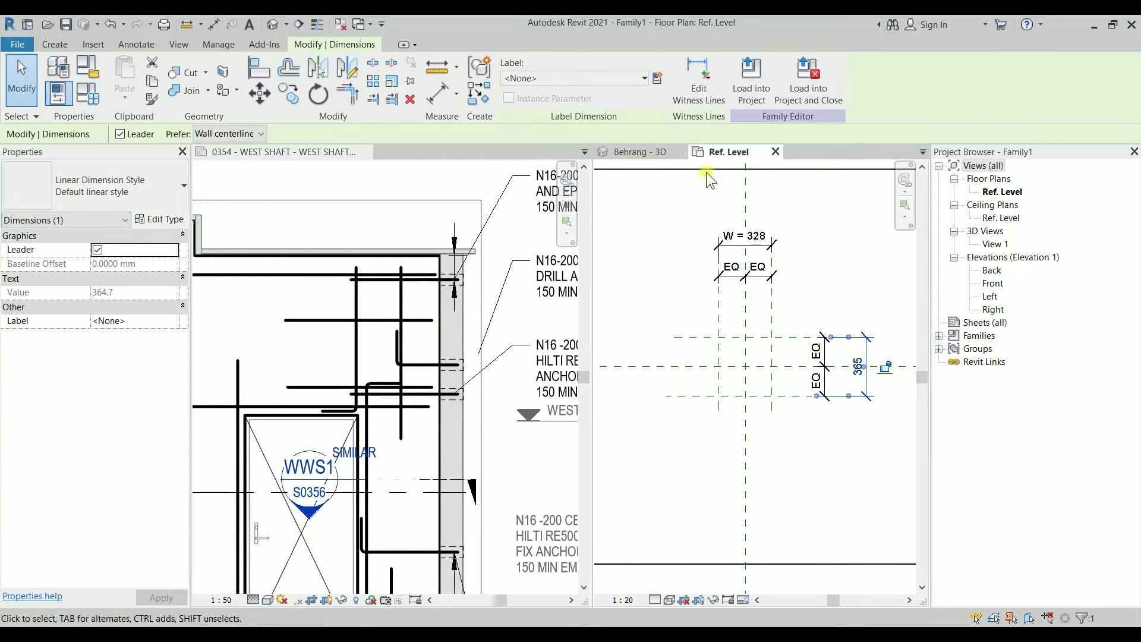
pyautogui.click(886, 367)
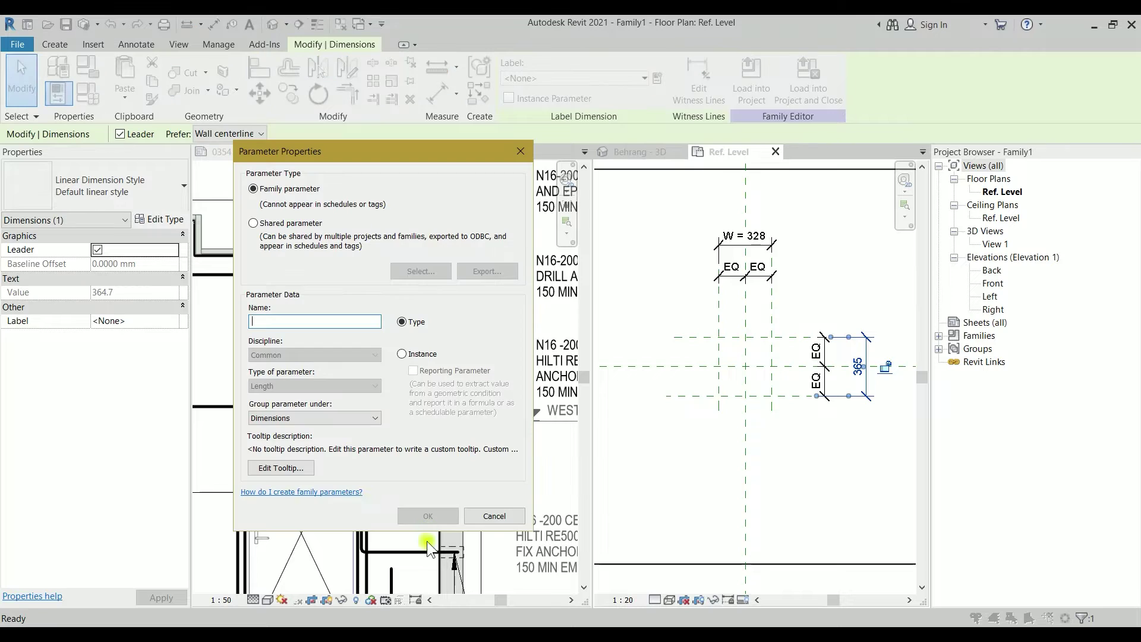
pyautogui.click(402, 354)
pyautogui.click(353, 322)
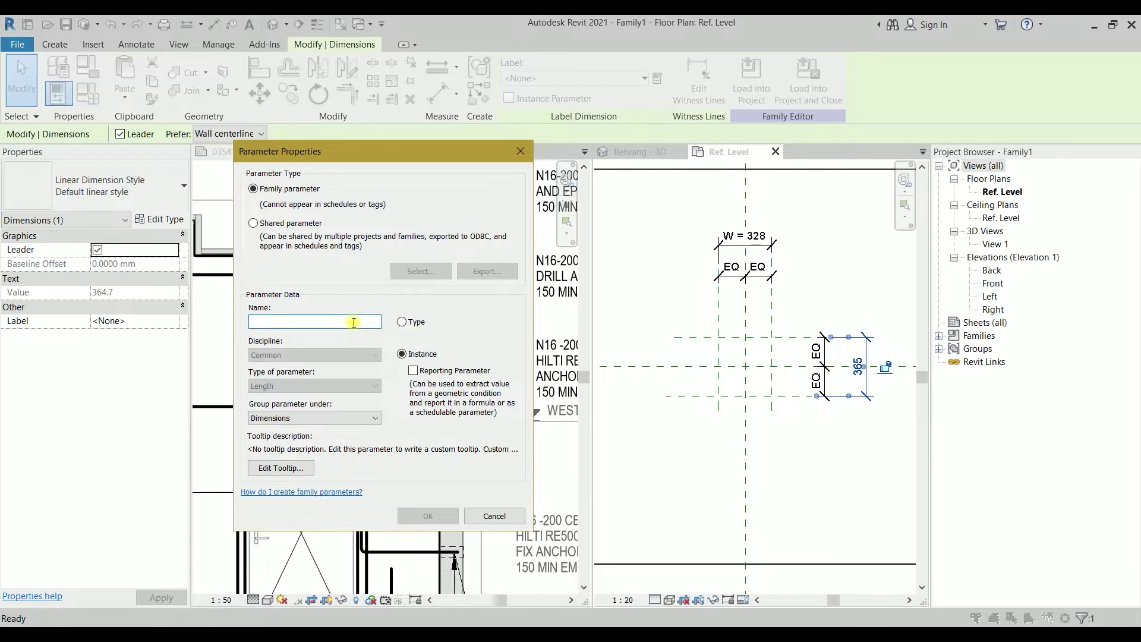
pyautogui.write('H')
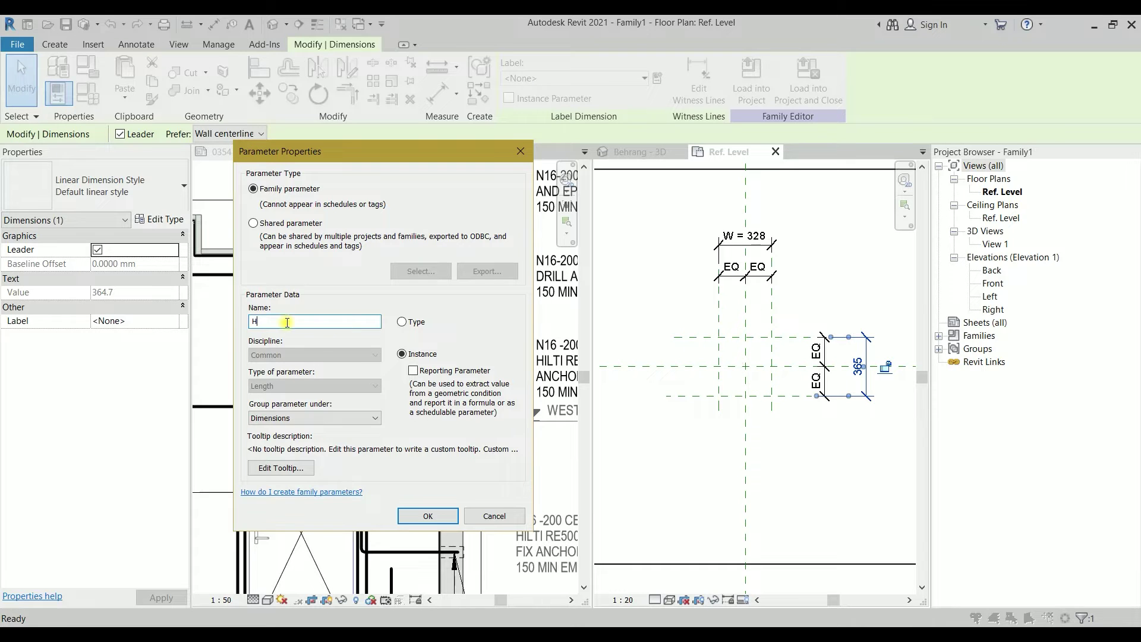
pyautogui.doubleClick(256, 321)
pyautogui.doubleClick(246, 321)
pyautogui.click(426, 515)
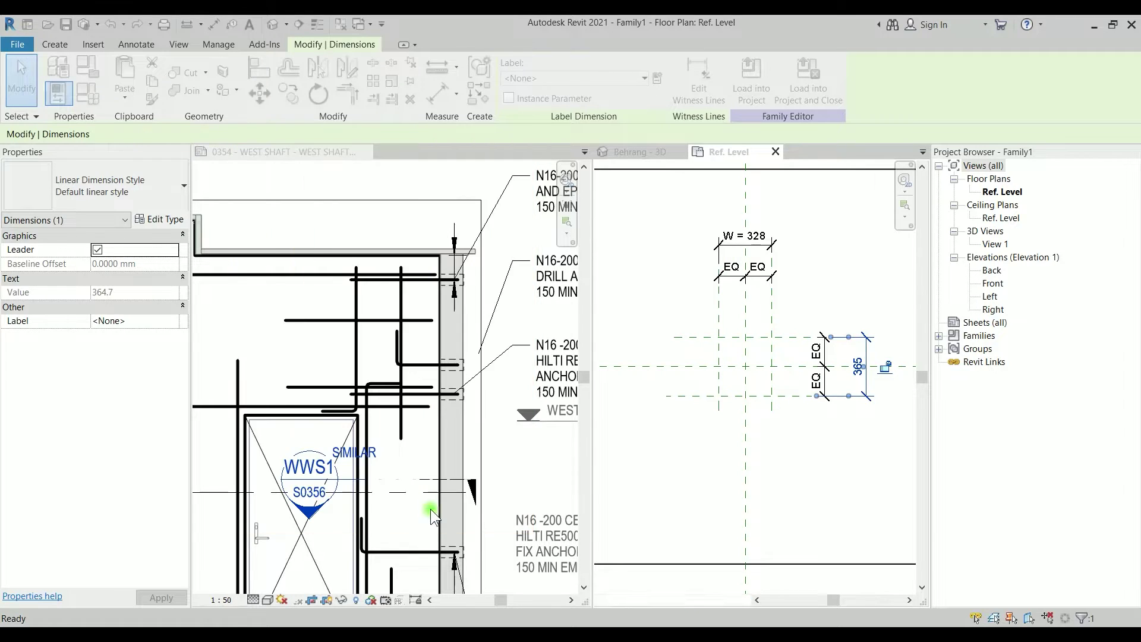
pyautogui.click(849, 428)
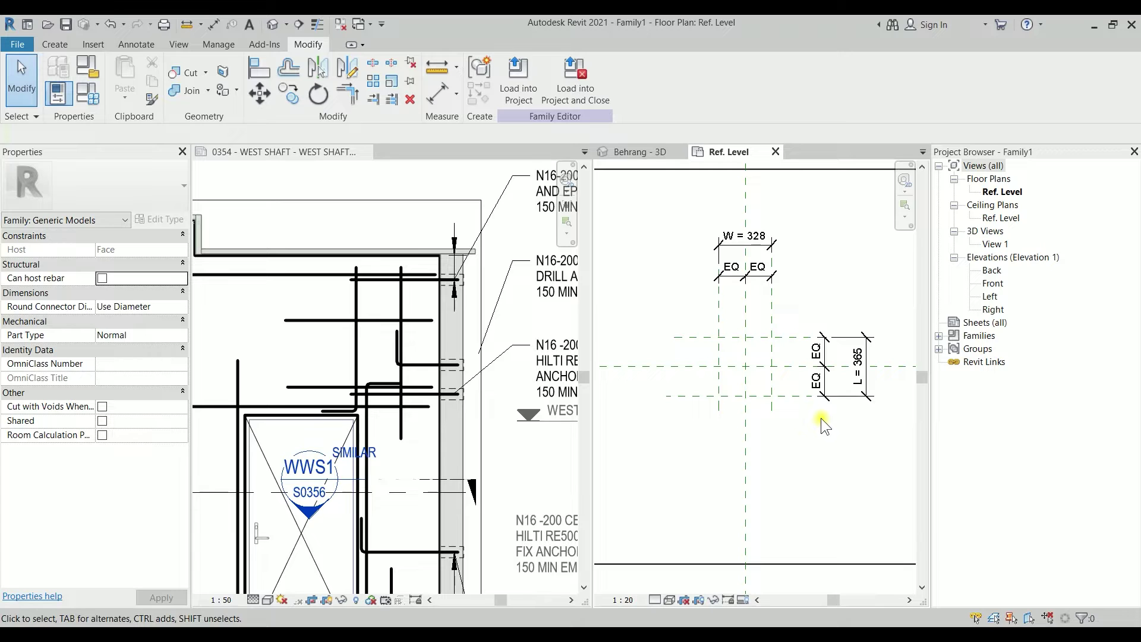
# Create a void extrusion from a rectangle snapped to opposite intersections of the outer reference planes
pyautogui.scroll(-2, 821, 419)
pyautogui.scroll(2, 821, 418)
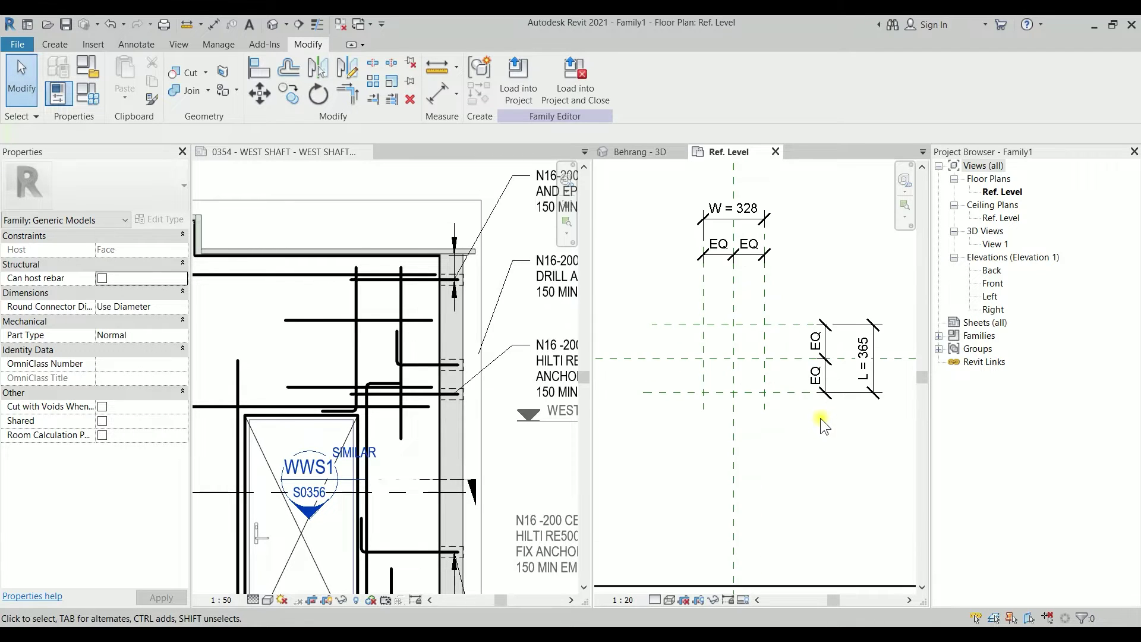
pyautogui.click(53, 44)
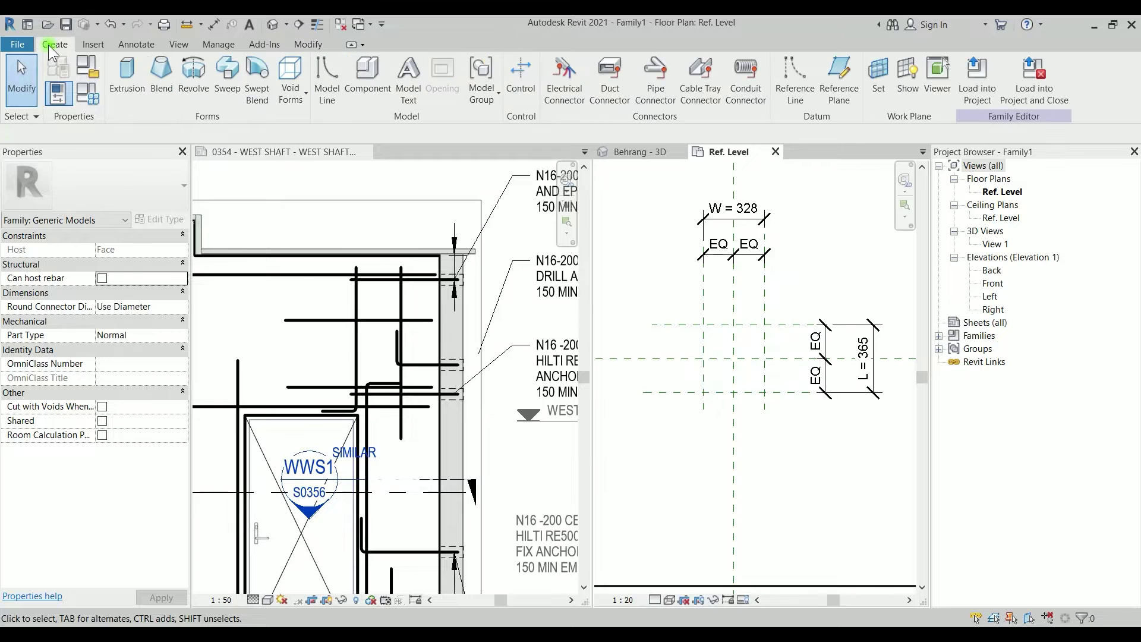
pyautogui.click(120, 94)
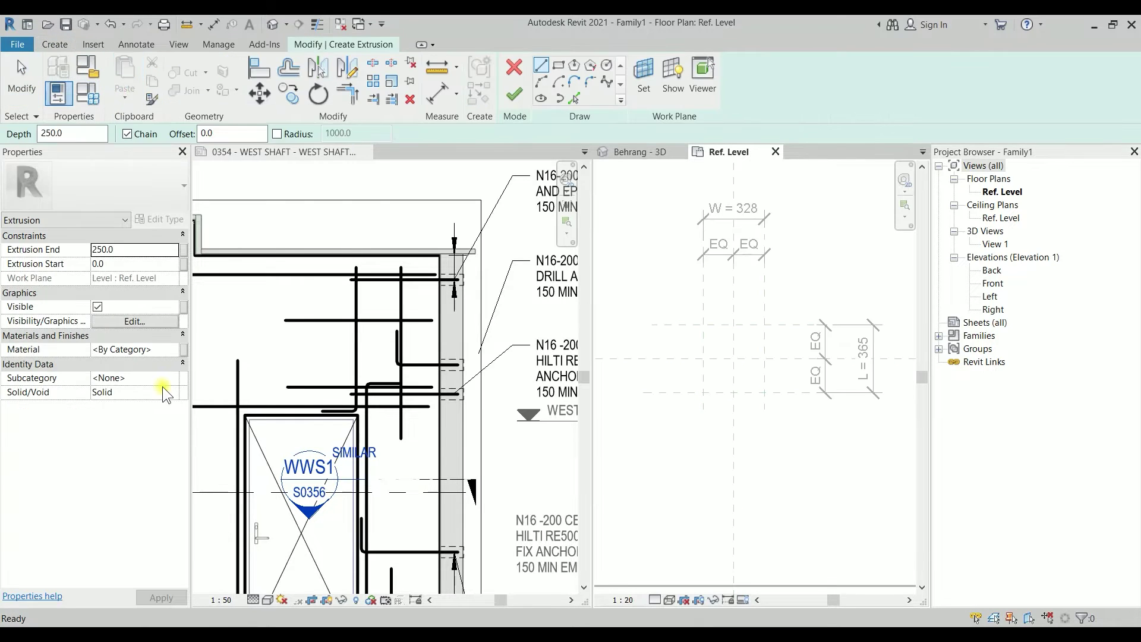
pyautogui.click(173, 392)
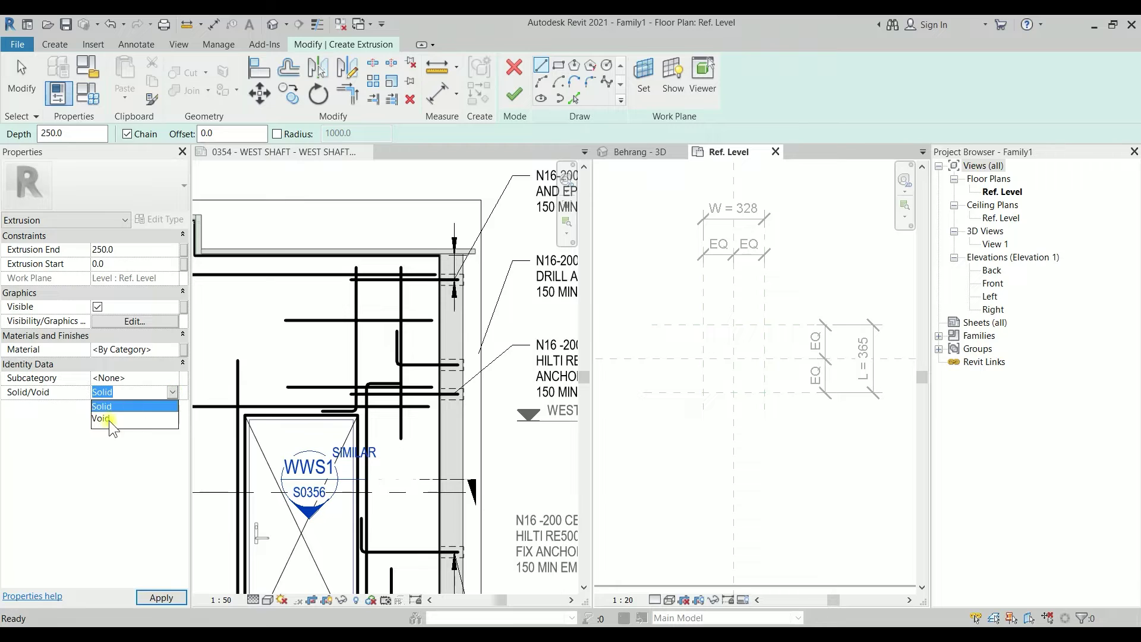
pyautogui.click(101, 418)
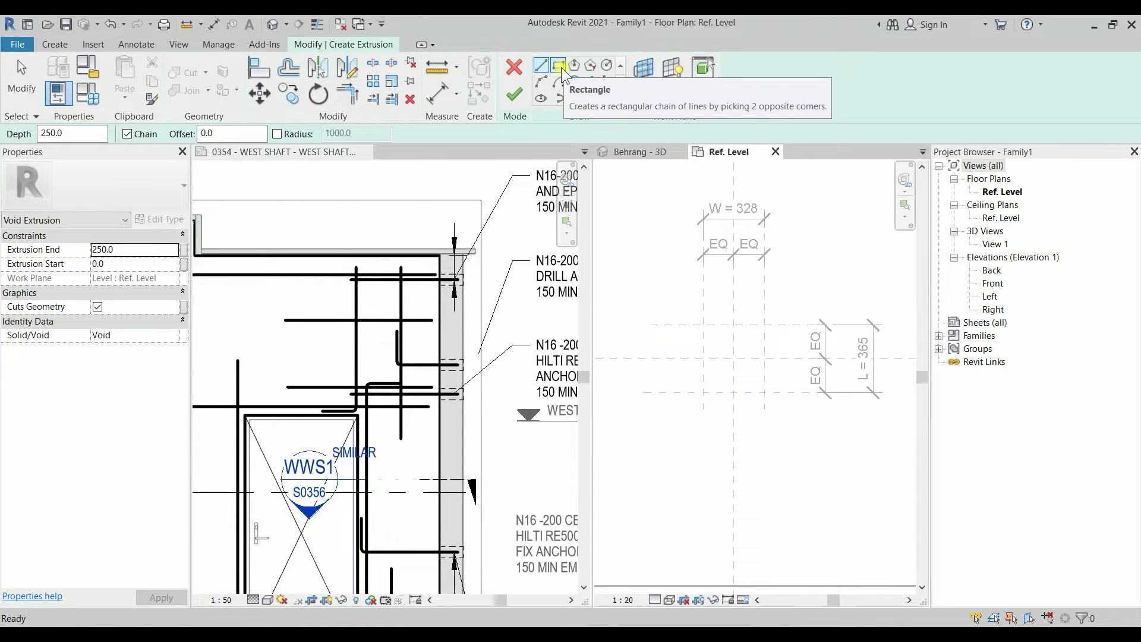
pyautogui.click(560, 65)
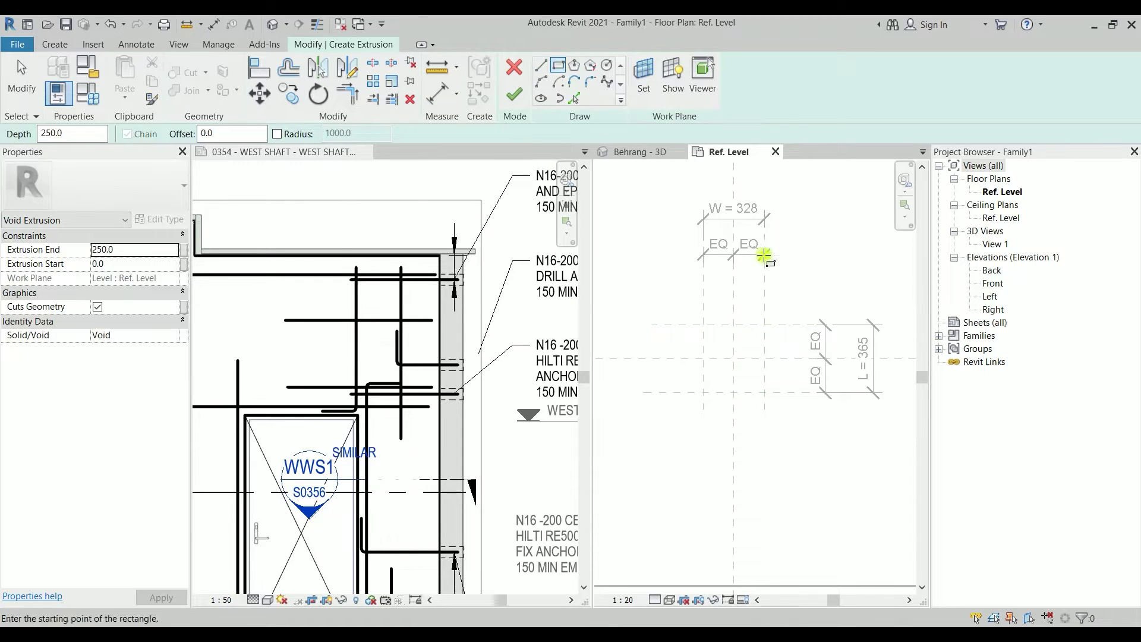
pyautogui.click(702, 324)
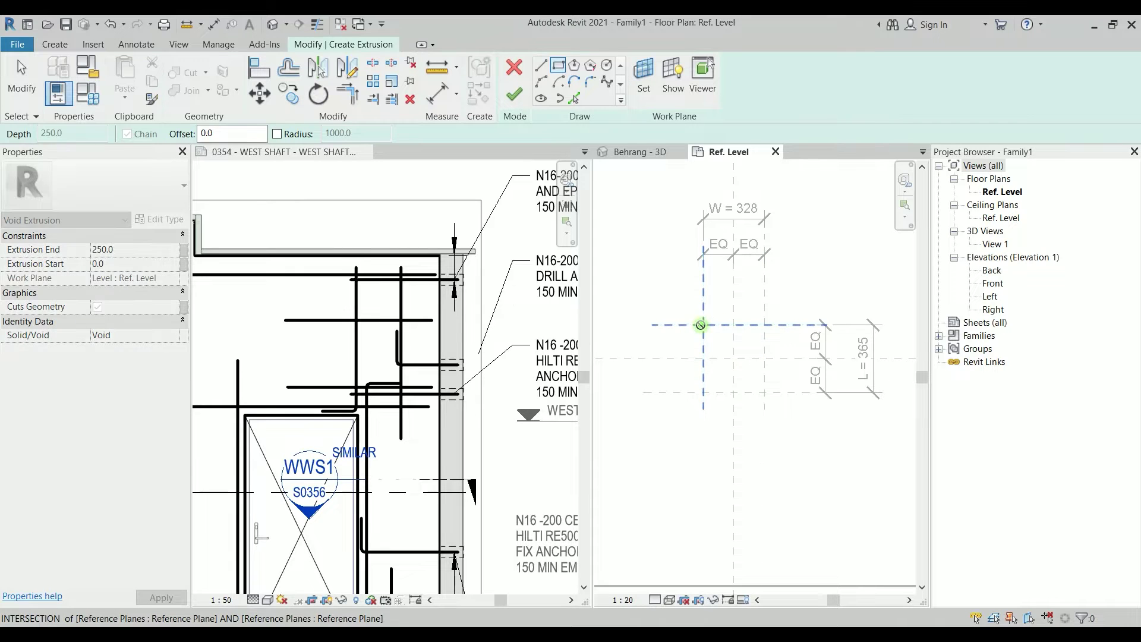
pyautogui.click(763, 392)
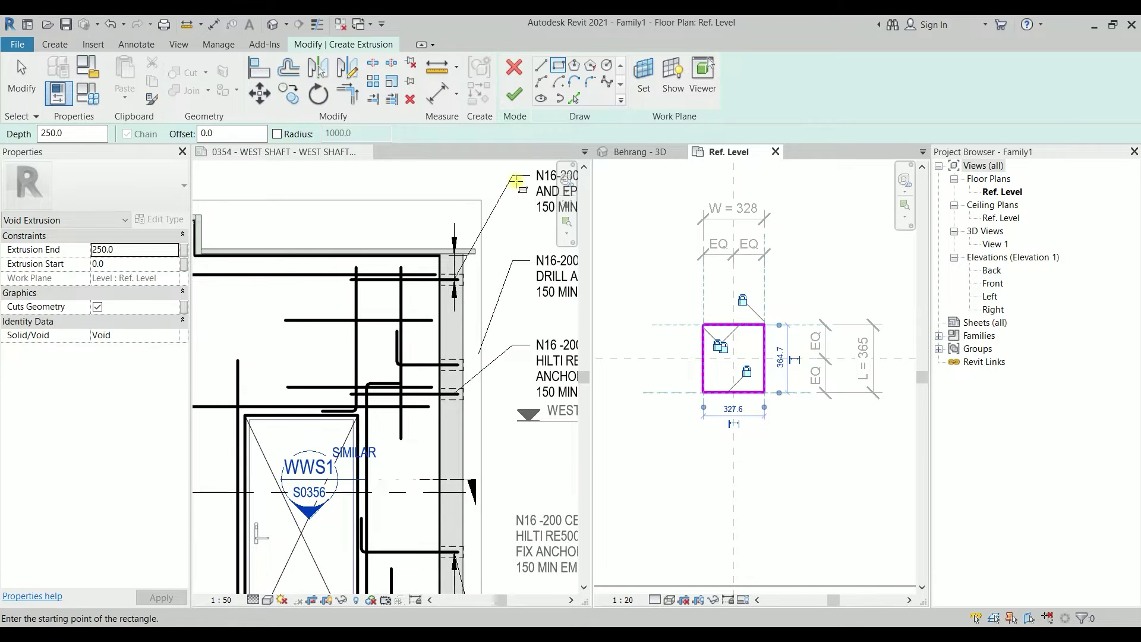
pyautogui.click(515, 94)
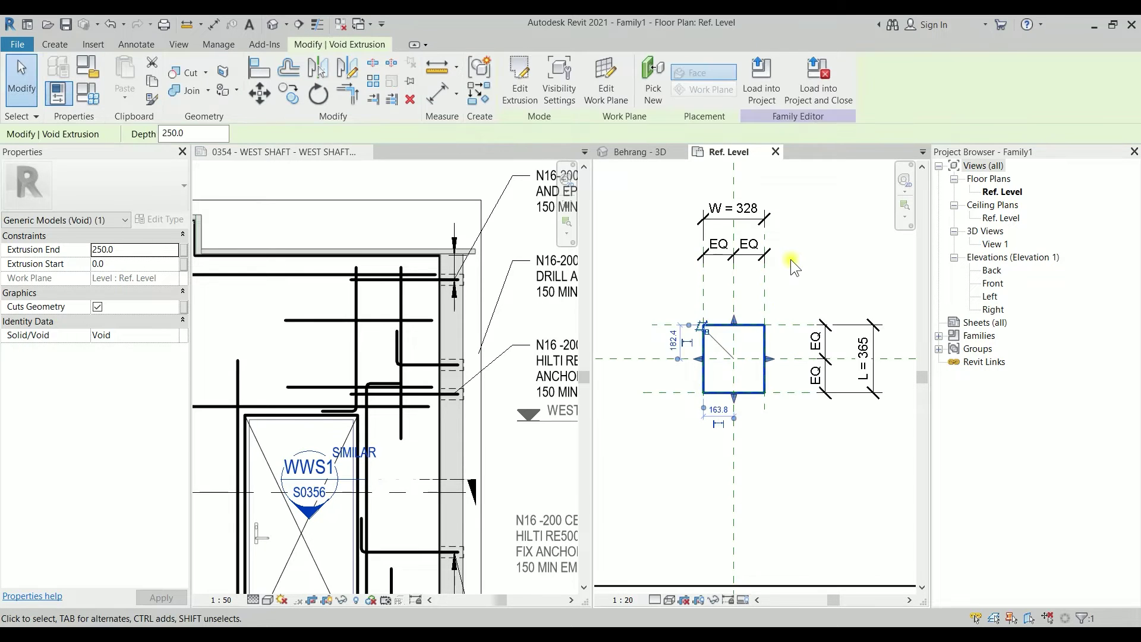
# Open the Back elevation and examine the void extrusion's position relative to the host extrusion and Ref. Level
pyautogui.doubleClick(992, 272)
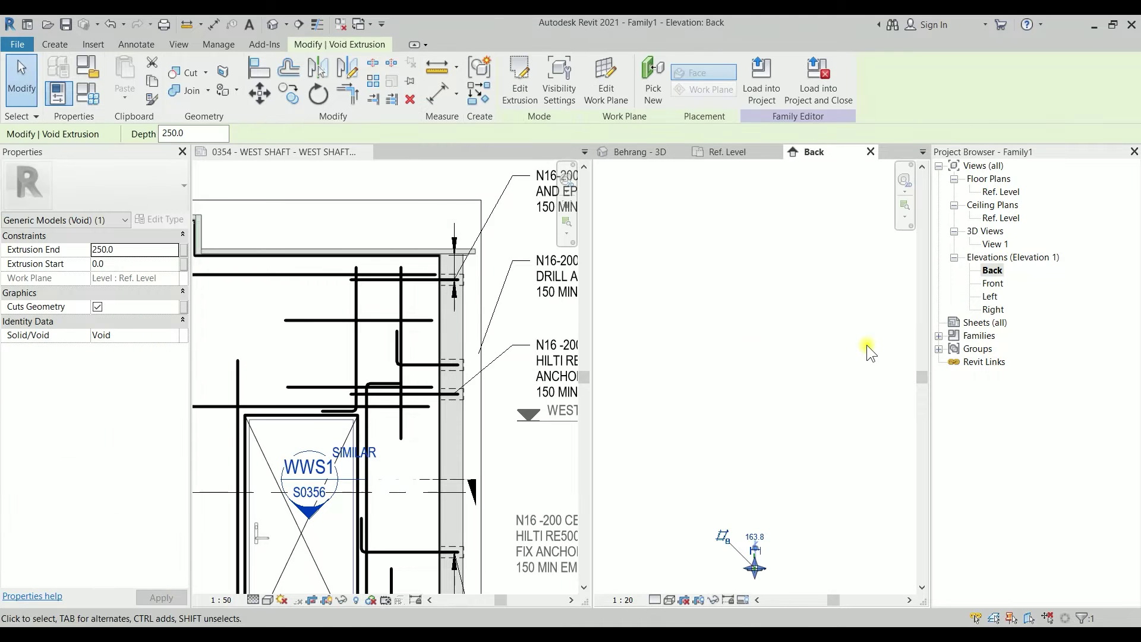
pyautogui.scroll(5, 761, 404)
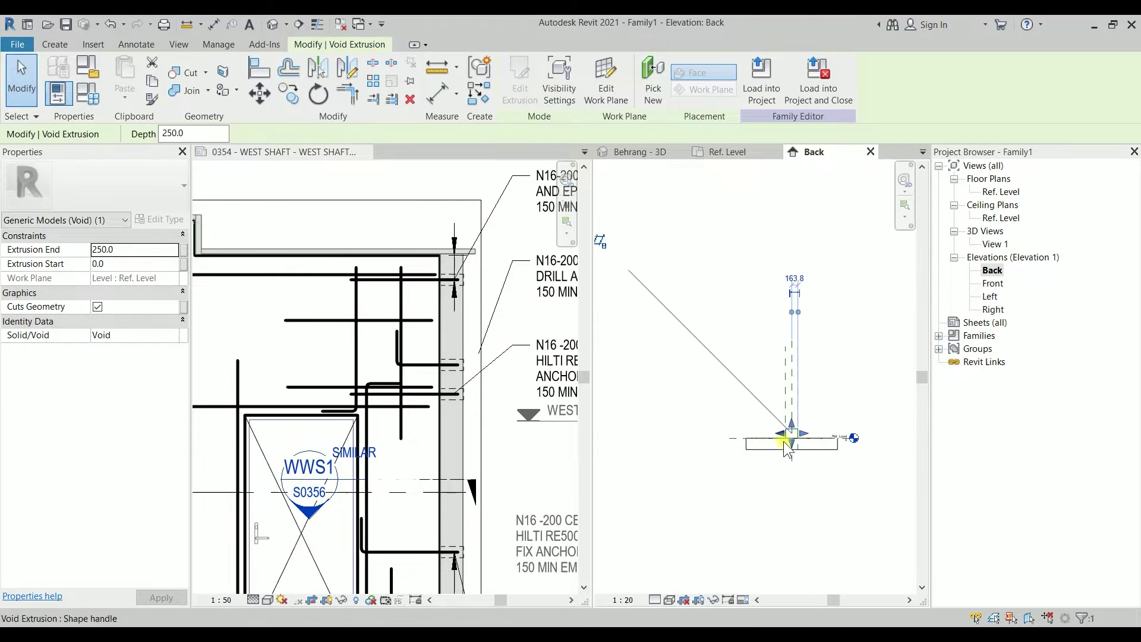
pyautogui.scroll(2, 713, 404)
pyautogui.scroll(-2, 692, 326)
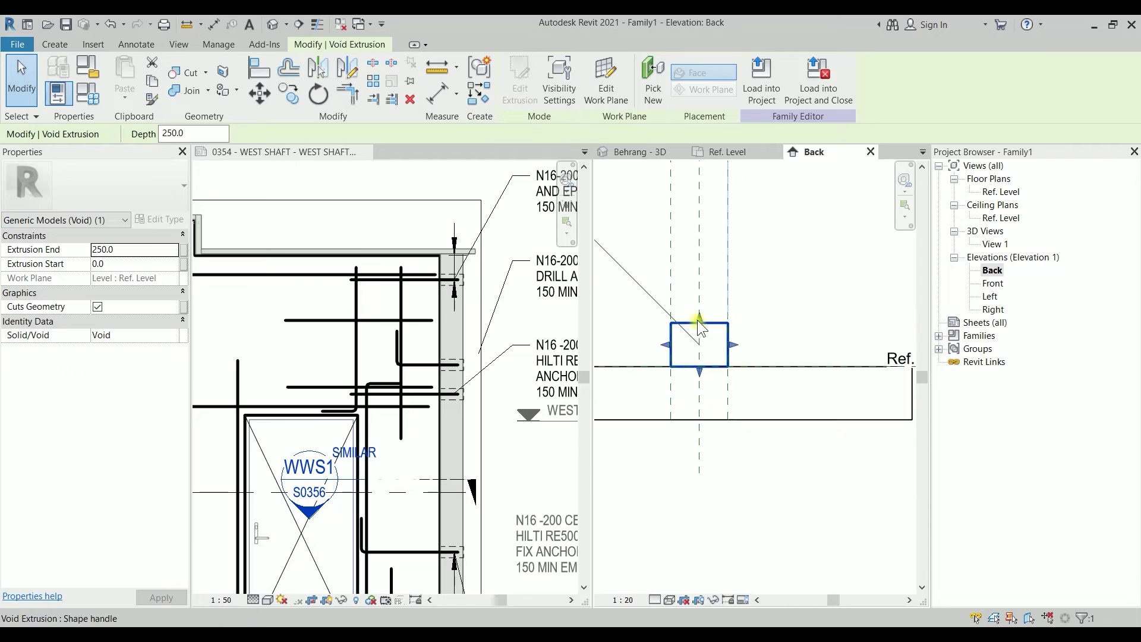
pyautogui.click(862, 419)
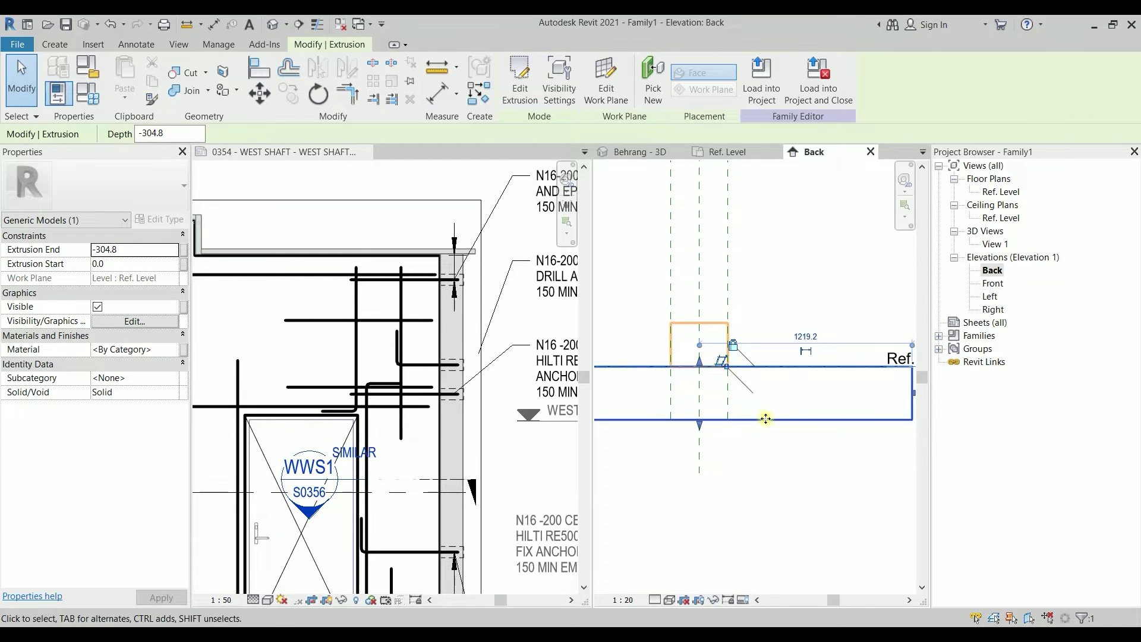
pyautogui.press('Escape')
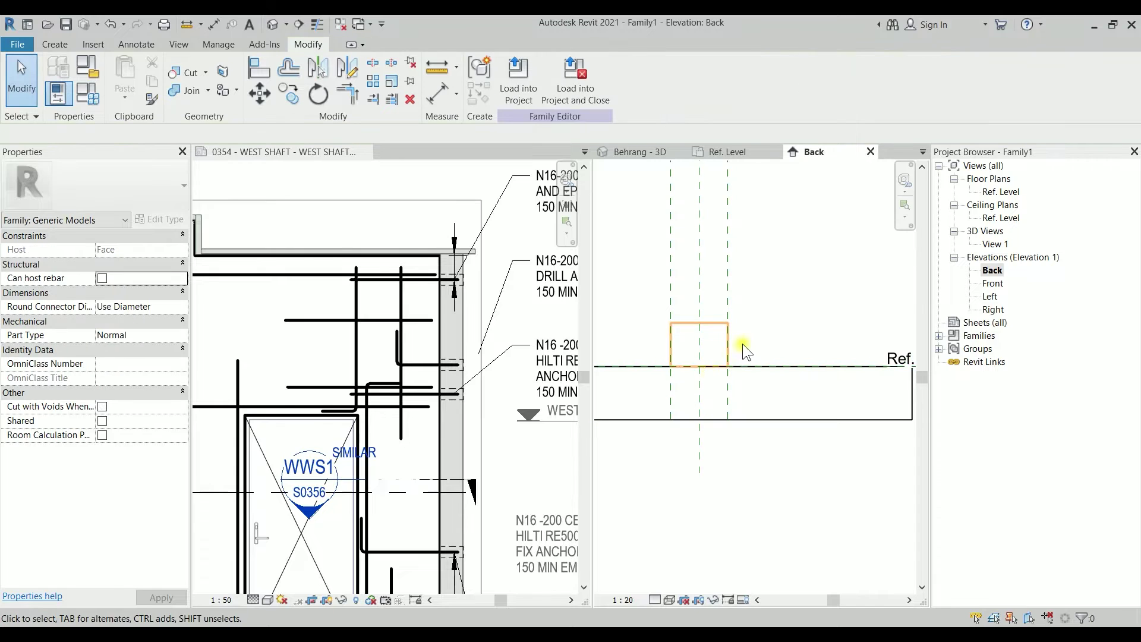
pyautogui.click(715, 343)
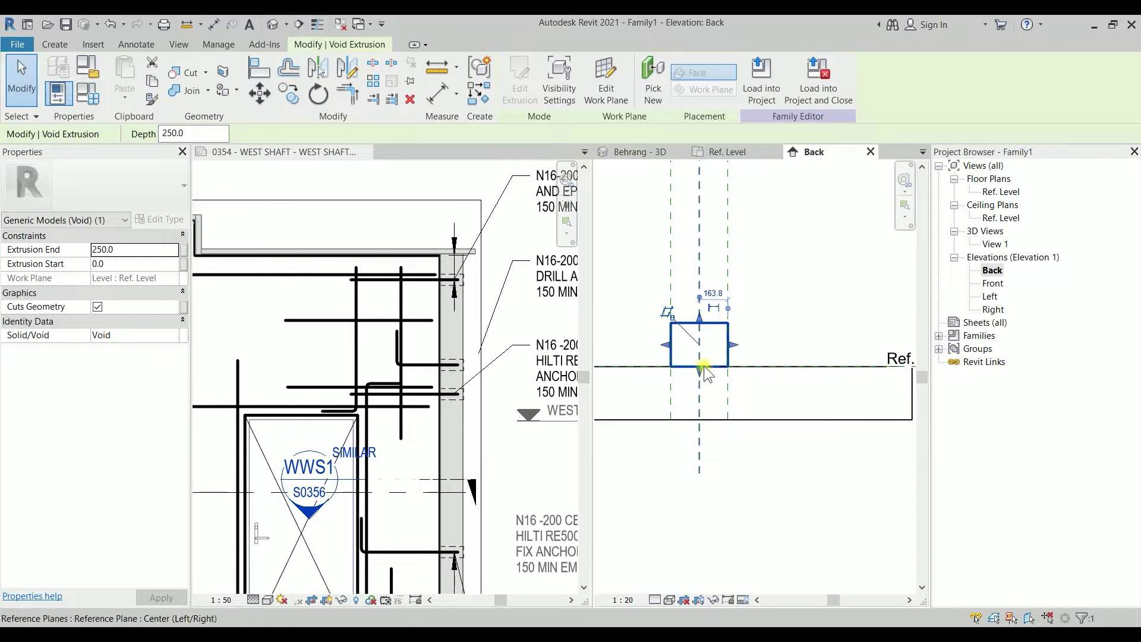
pyautogui.press('Escape')
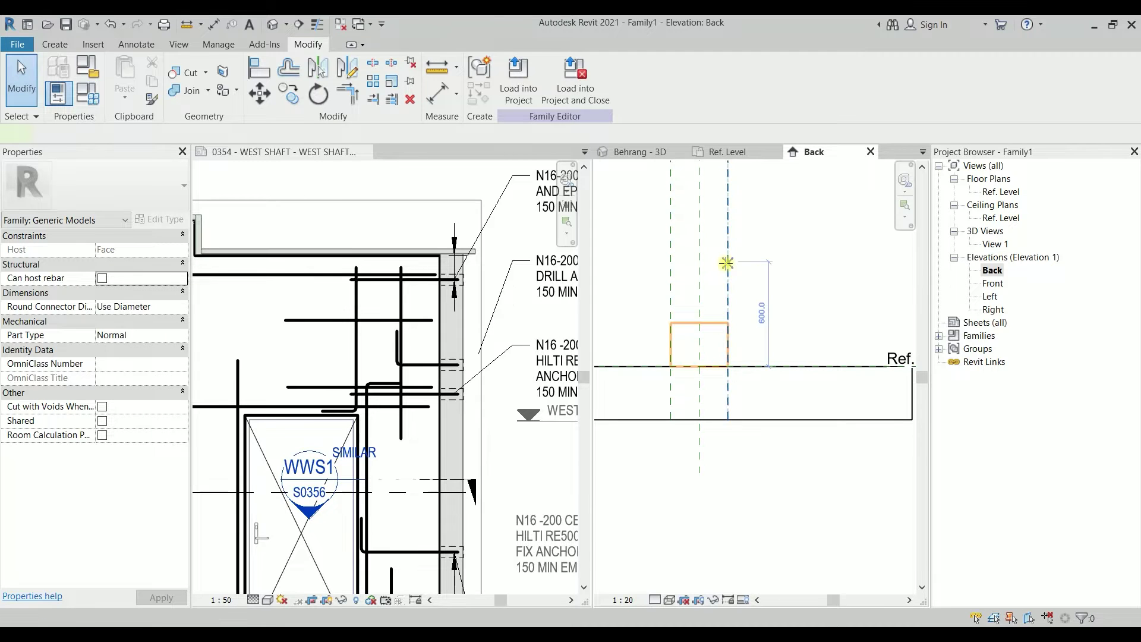
# Draw a horizontal reference plane through the host extrusion, about 191 mm below Ref. Level
pyautogui.press('r')
pyautogui.press('p')
pyautogui.scroll(-1, 616, 395)
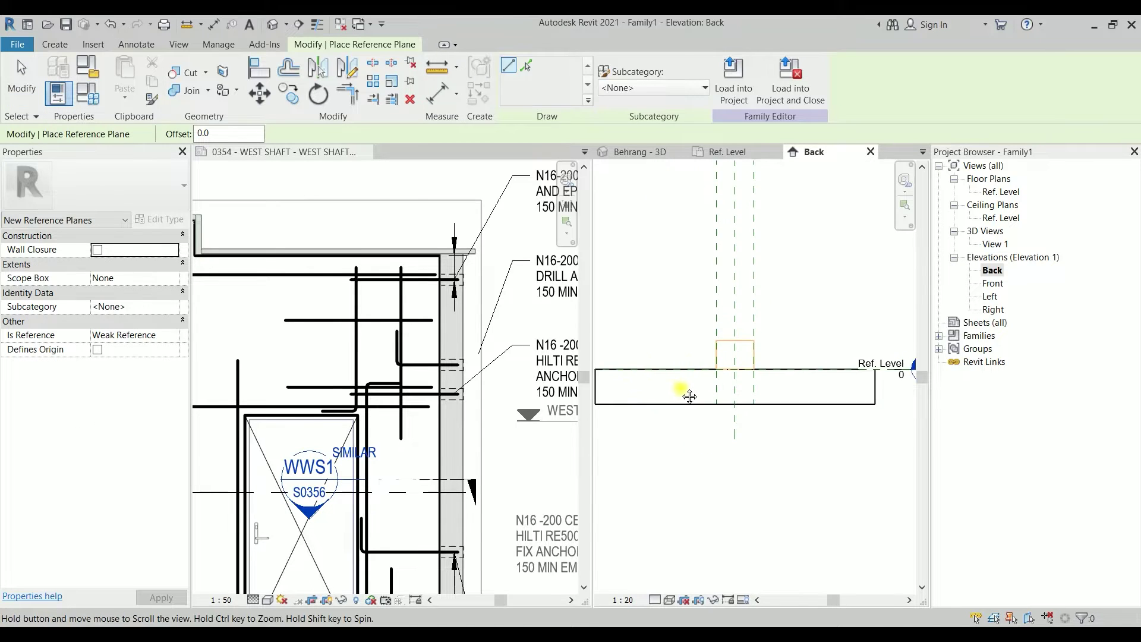
pyautogui.click(642, 390)
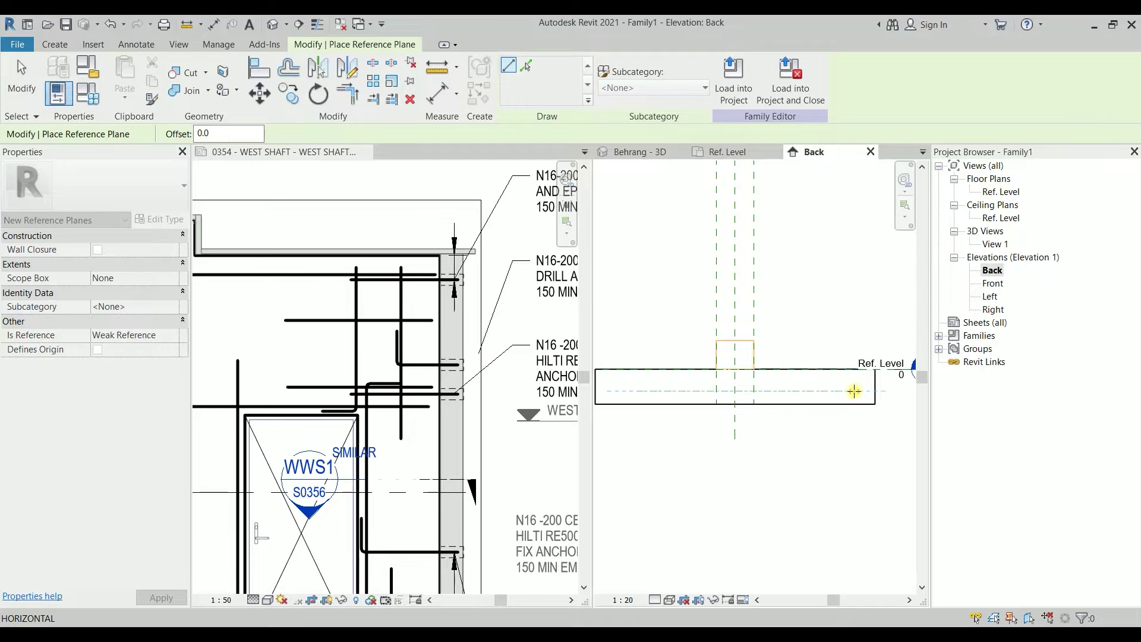
pyautogui.click(853, 390)
pyautogui.press('Escape')
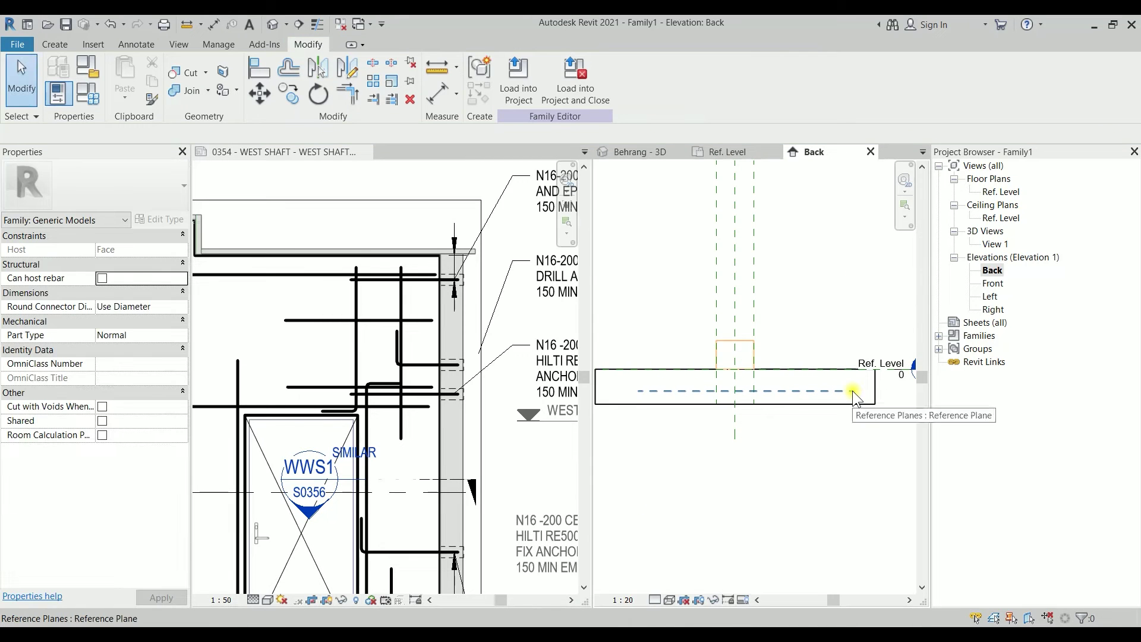
# Add an aligned dimension between the reference plane at Ref. Level and the horizontal reference plane below it, placed beside the host extrusion
pyautogui.press('d')
pyautogui.press('i')
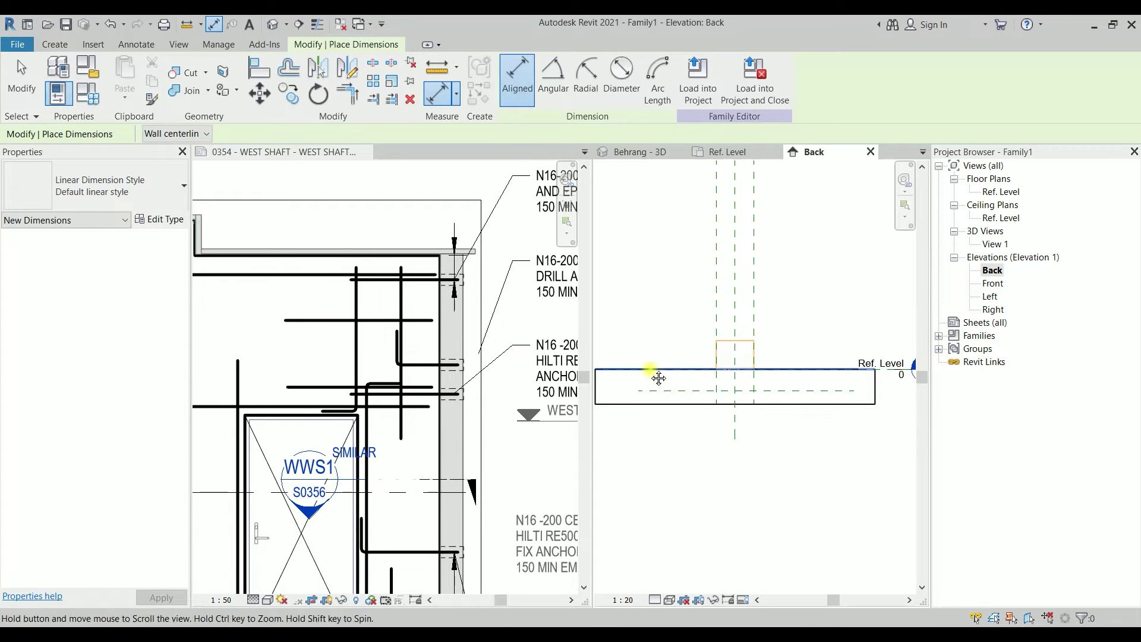
pyautogui.moveTo(657, 376); pyautogui.dragTo(662, 361, button='middle')
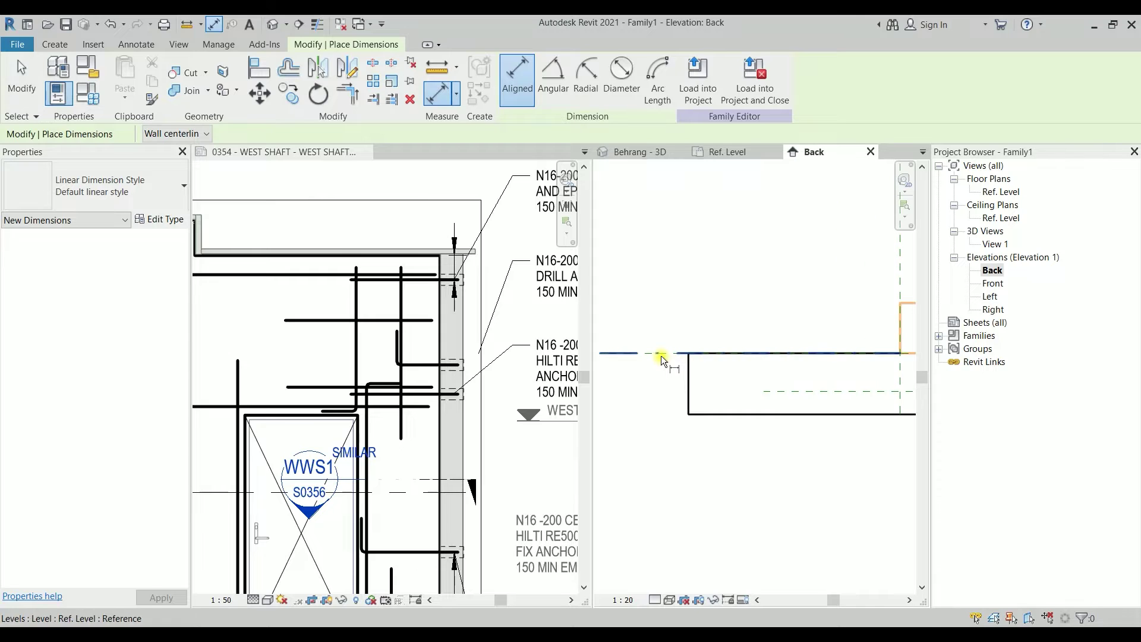
pyautogui.scroll(3, 661, 355)
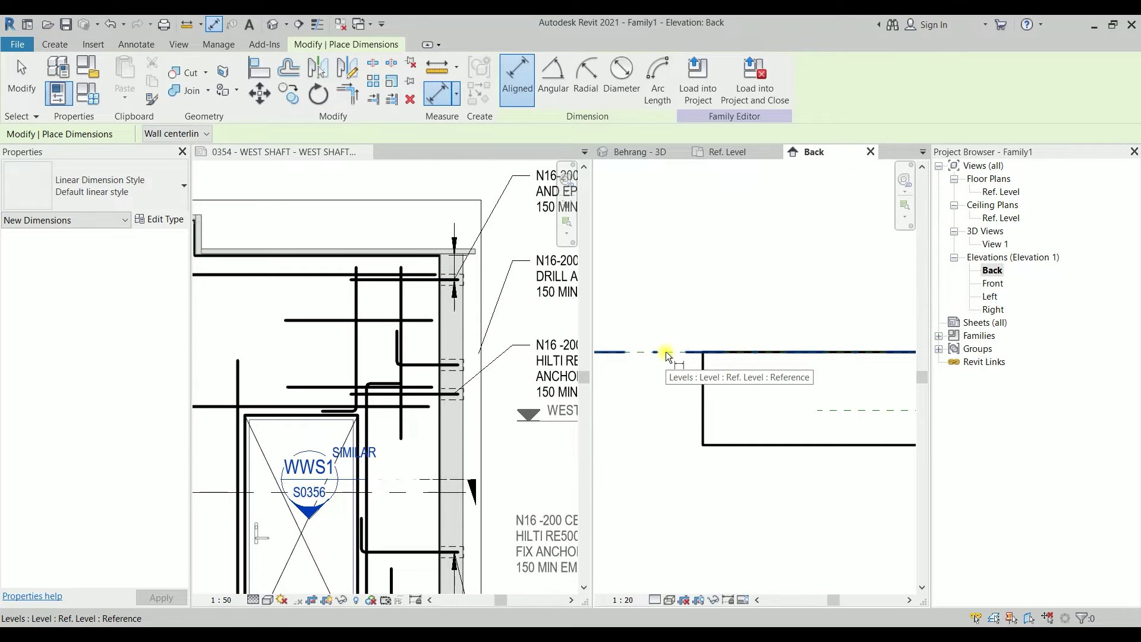
pyautogui.press('Tab')
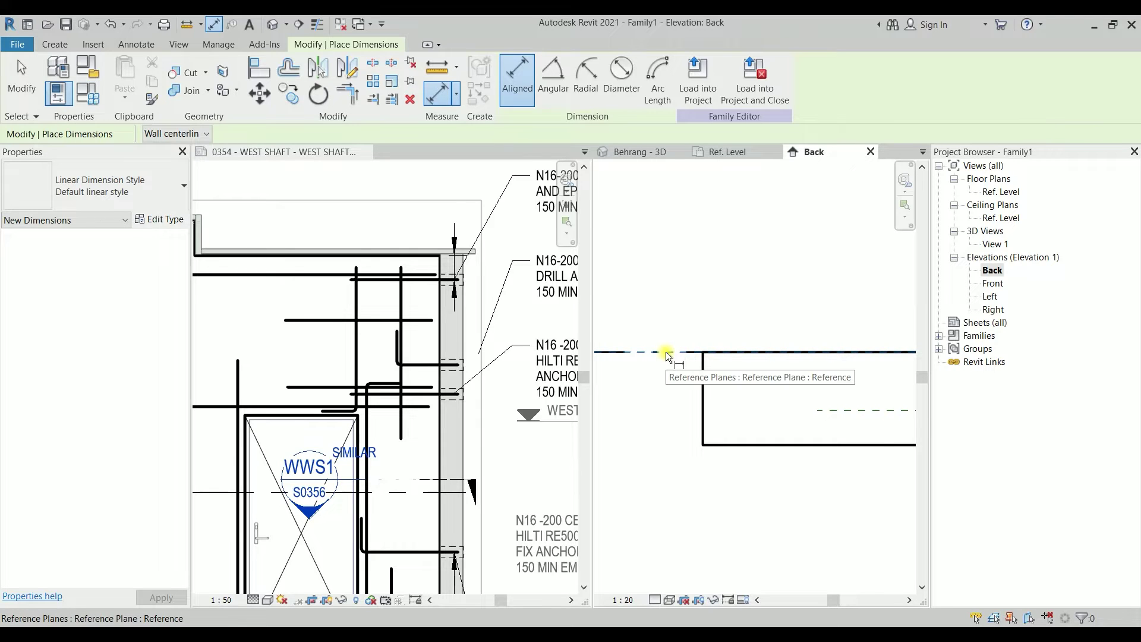
pyautogui.click(666, 351)
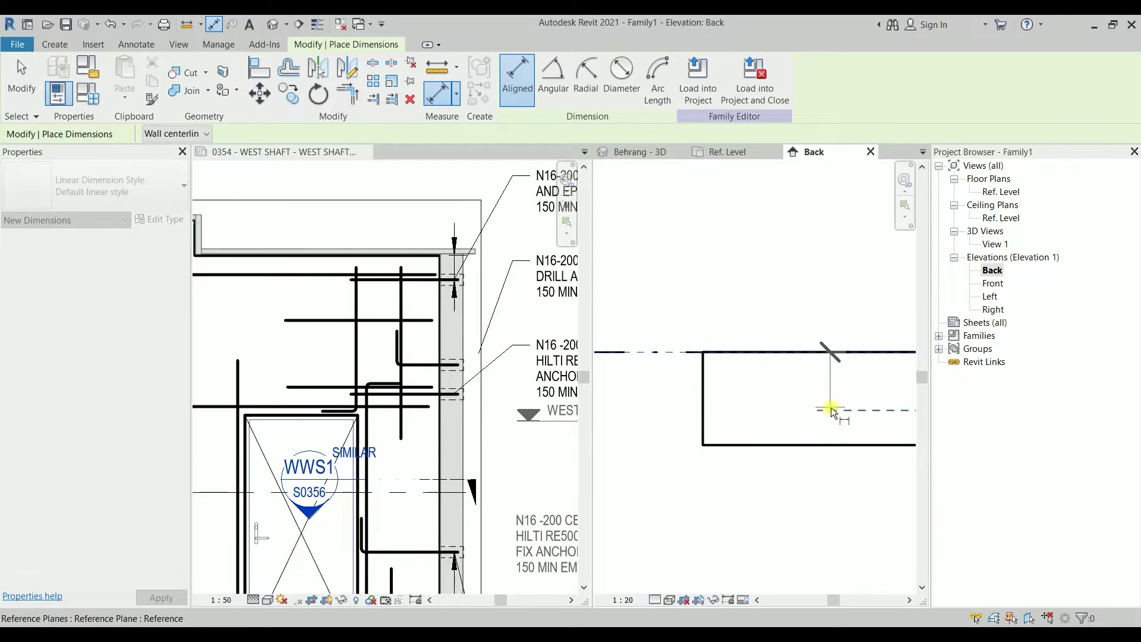
pyautogui.click(833, 410)
pyautogui.moveTo(773, 449); pyautogui.dragTo(785, 389, button='middle')
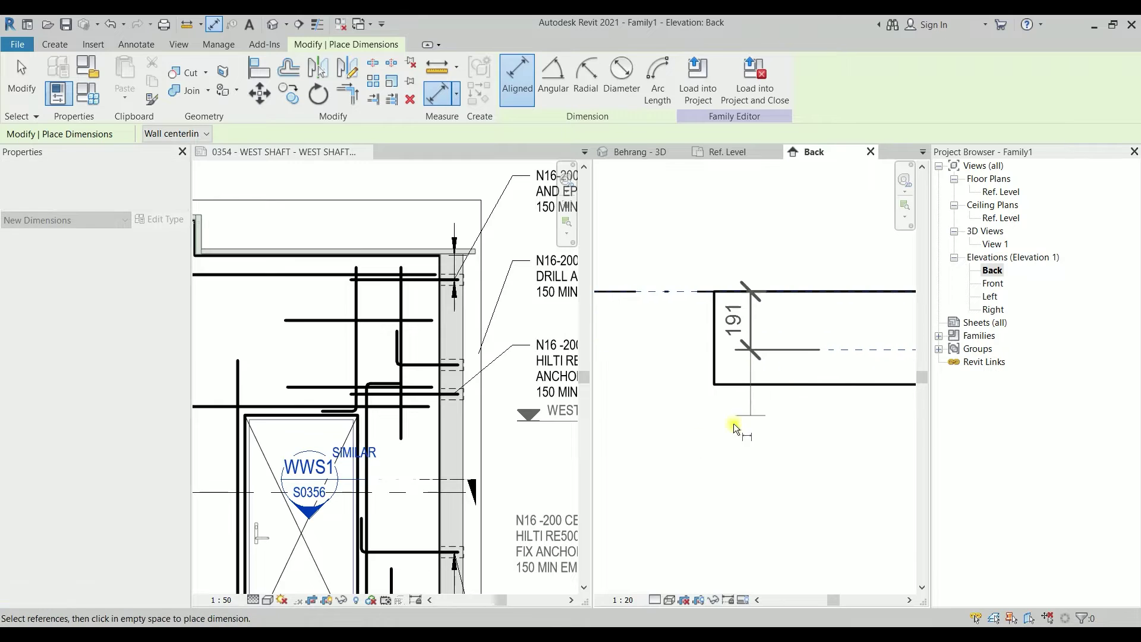
pyautogui.click(671, 444)
pyautogui.press('Escape')
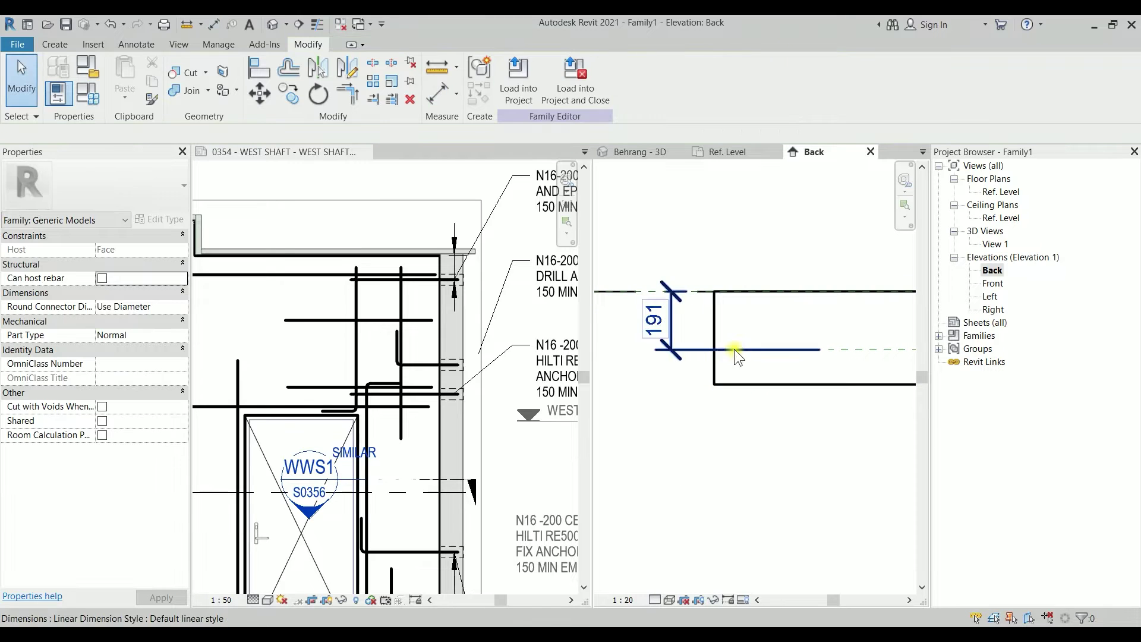
# Stretch the void extrusion's upper end down into the host so it meets the lower horizontal reference plane
pyautogui.moveTo(735, 351); pyautogui.dragTo(802, 354, button='middle')
pyautogui.scroll(-2, 802, 354)
pyautogui.moveTo(598, 365); pyautogui.dragTo(695, 376, button='middle')
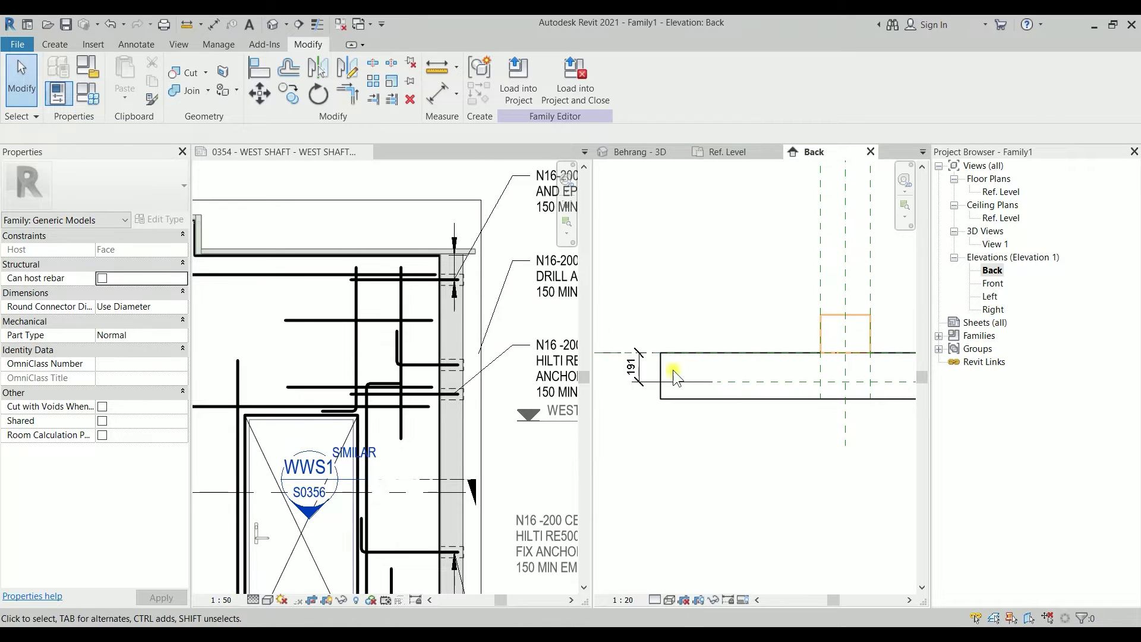
pyautogui.click(856, 318)
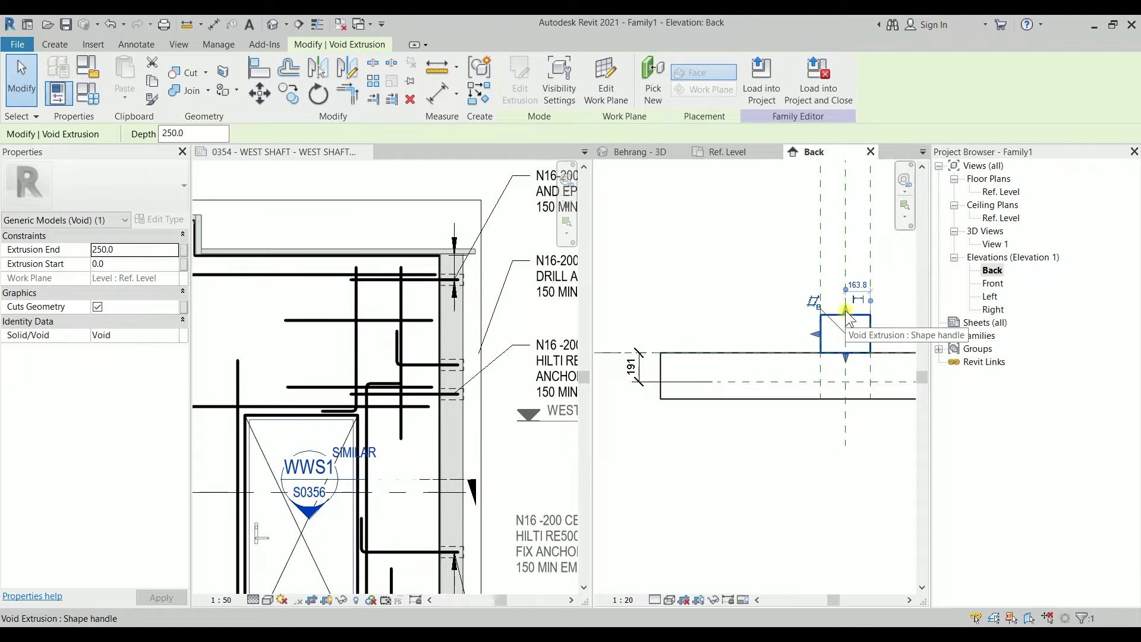
pyautogui.moveTo(844, 309); pyautogui.dragTo(843, 383)
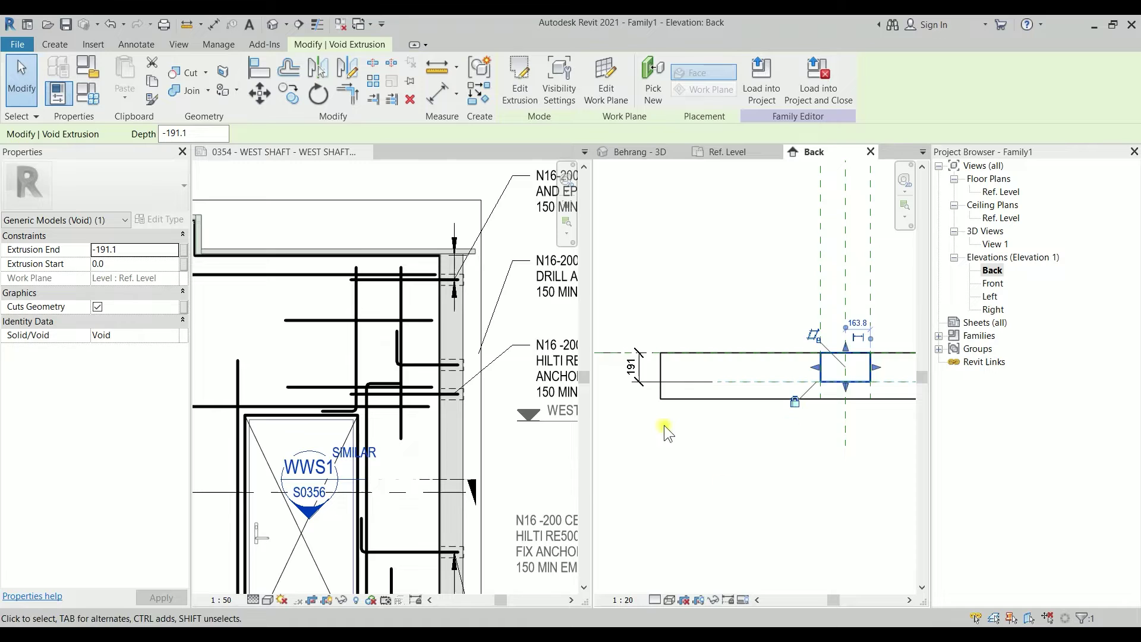
# Label the vertical dimension between Ref. Level and the lower reference plane with a new type family parameter named D
pyautogui.click(634, 367)
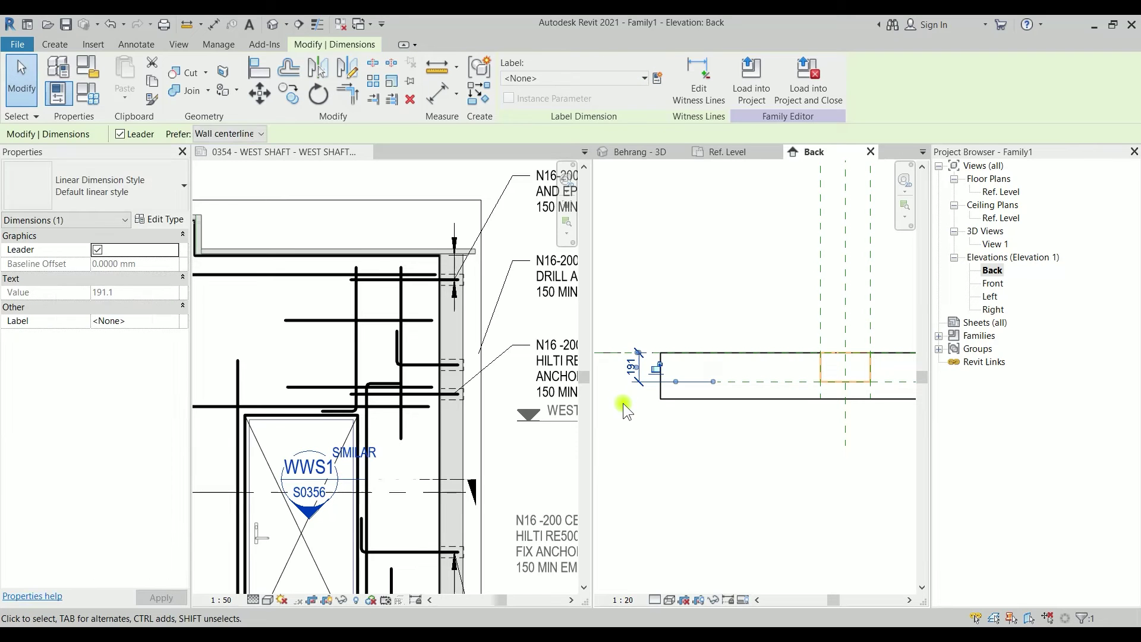
pyautogui.click(658, 78)
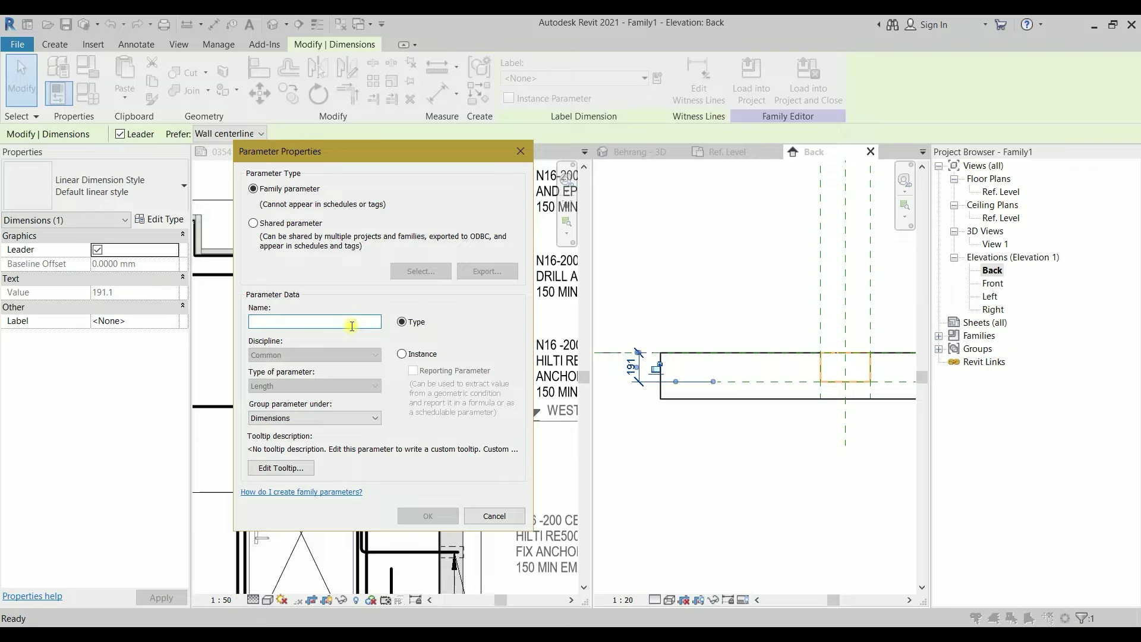
pyautogui.write('D')
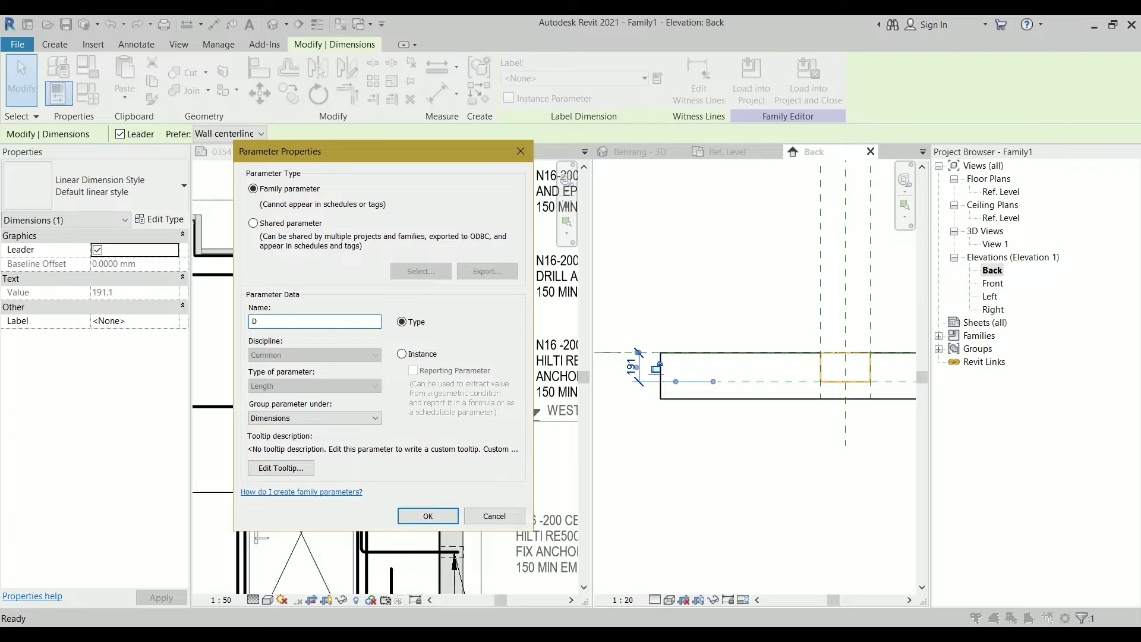
pyautogui.click(428, 516)
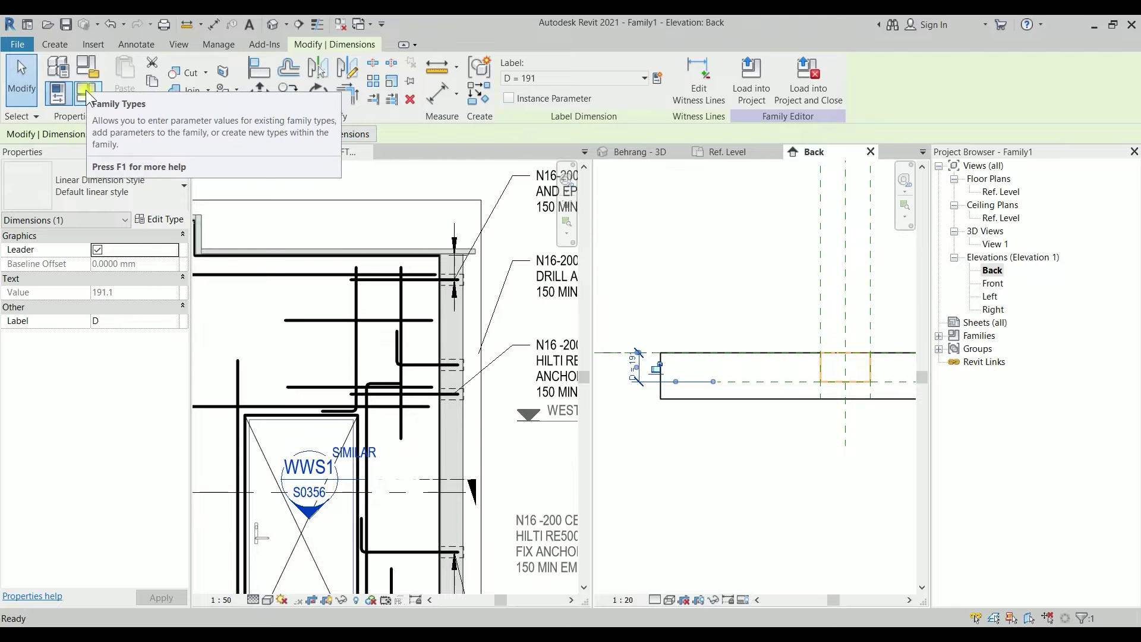
# Set the D parameter to 400 in the family types and apply it to the void extrusion
pyautogui.click(85, 90)
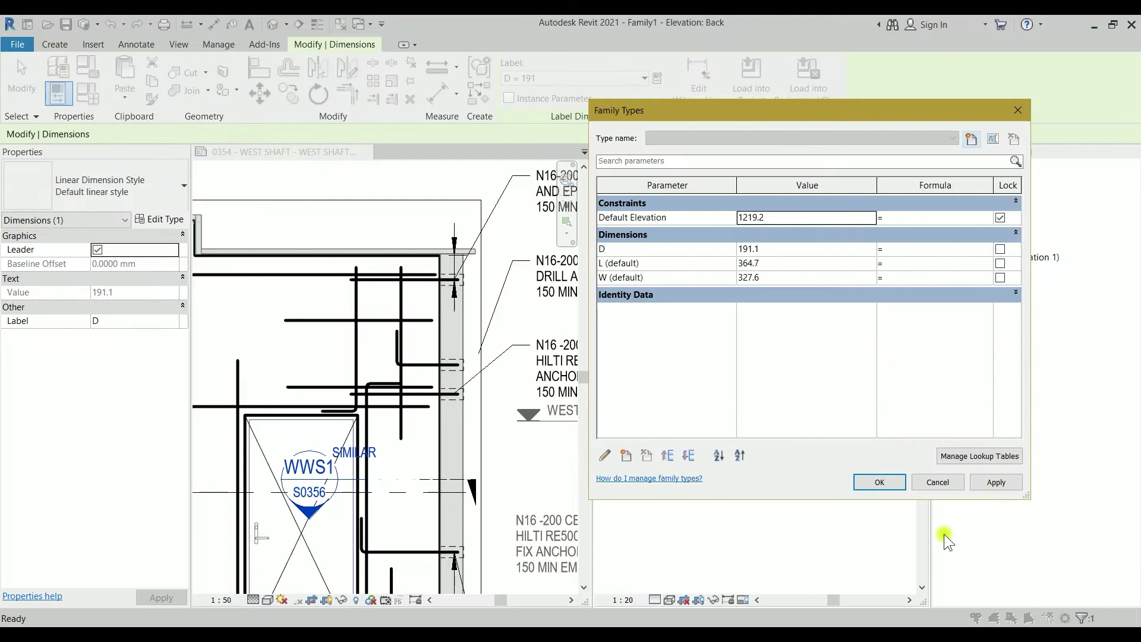
pyautogui.click(772, 247)
pyautogui.write('400')
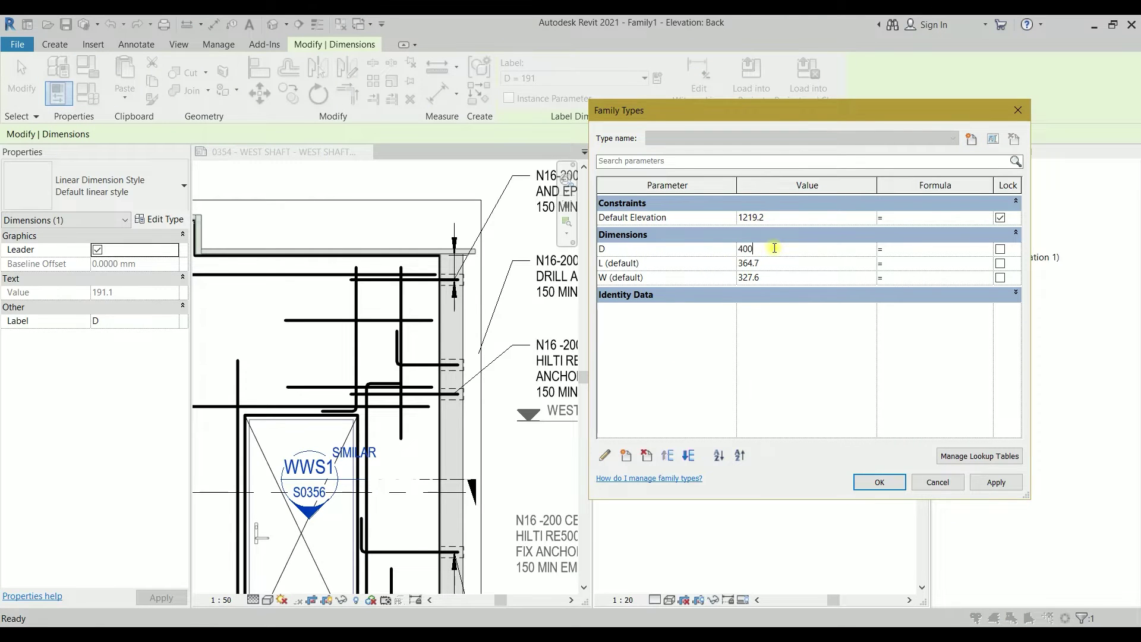
pyautogui.click(1006, 482)
pyautogui.click(890, 481)
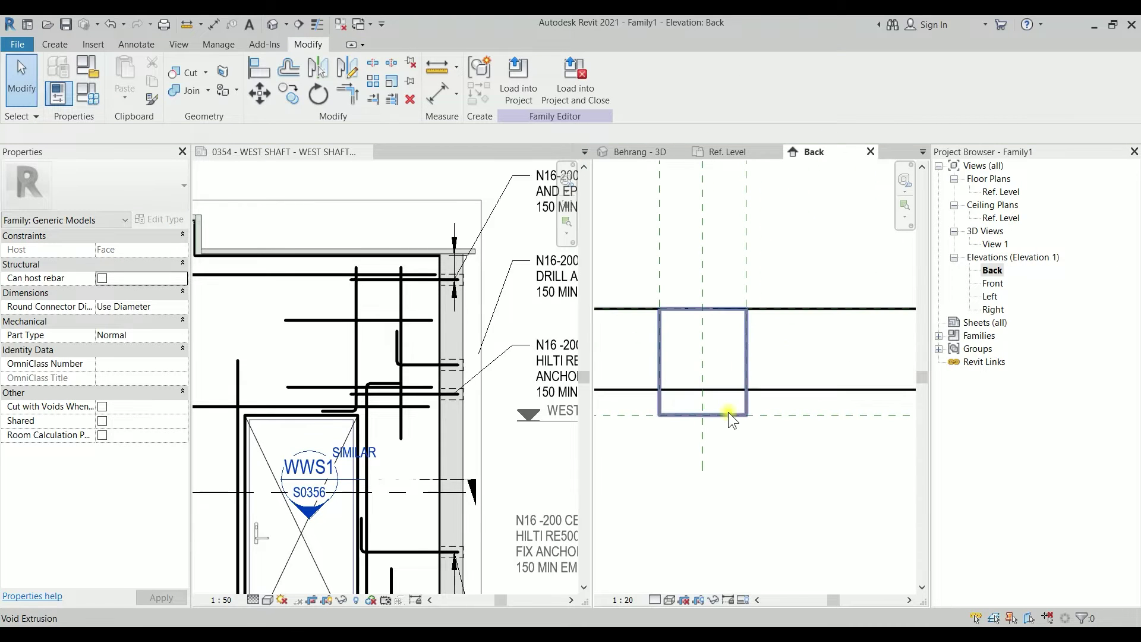
pyautogui.scroll(-3, 733, 416)
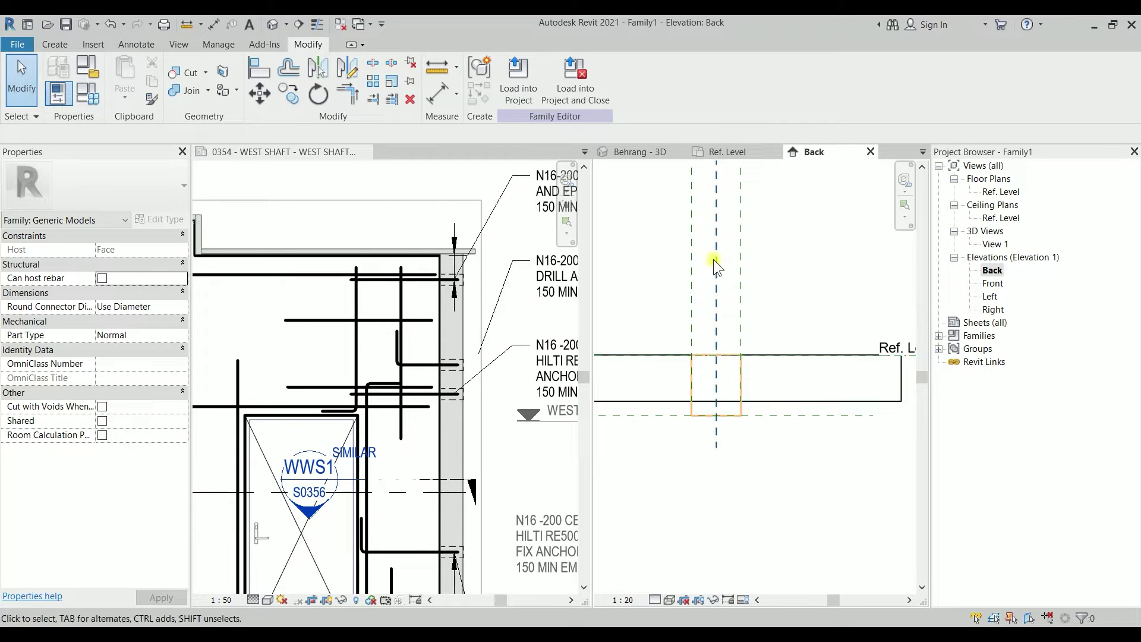
# Open the default 3D view and cut the host extrusion with the void extrusion using Cut Geometry
pyautogui.click(272, 25)
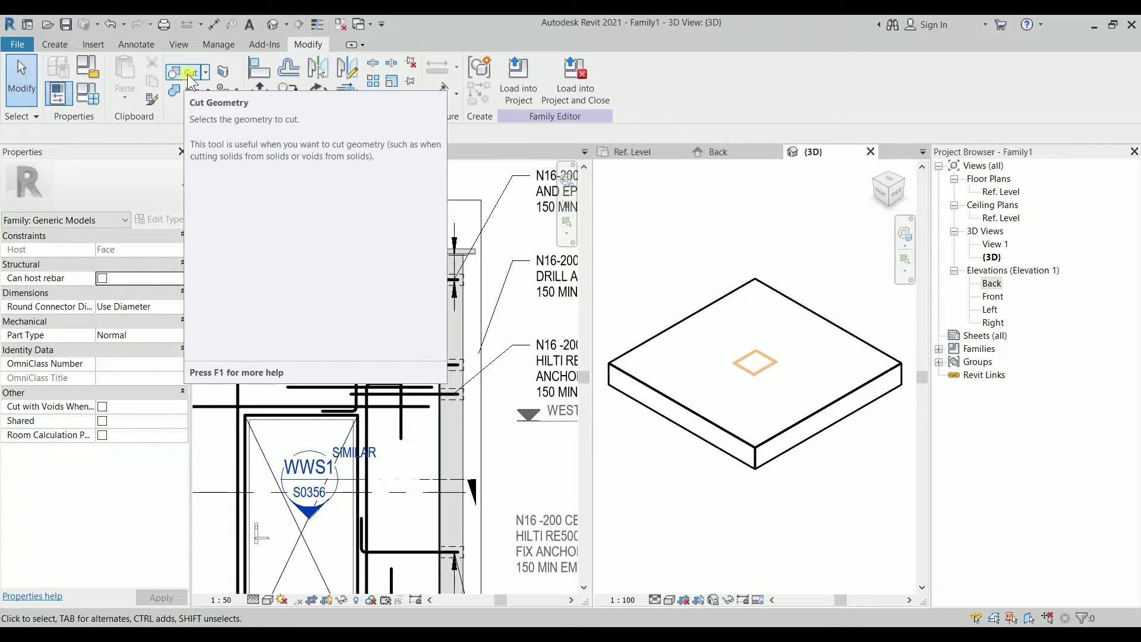
pyautogui.click(185, 72)
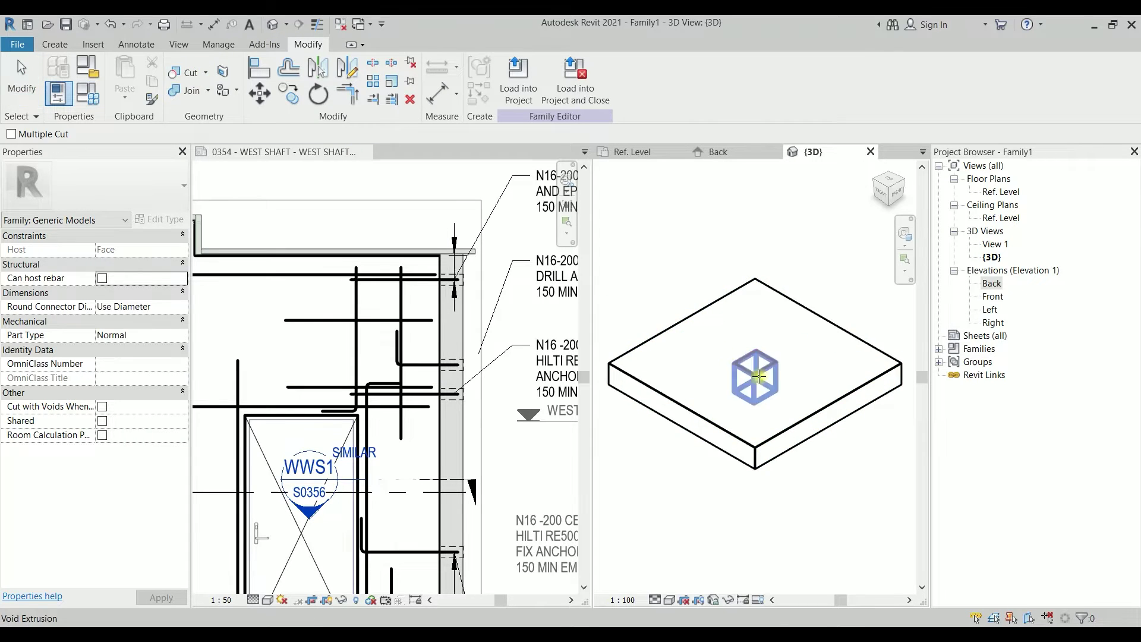
pyautogui.click(800, 404)
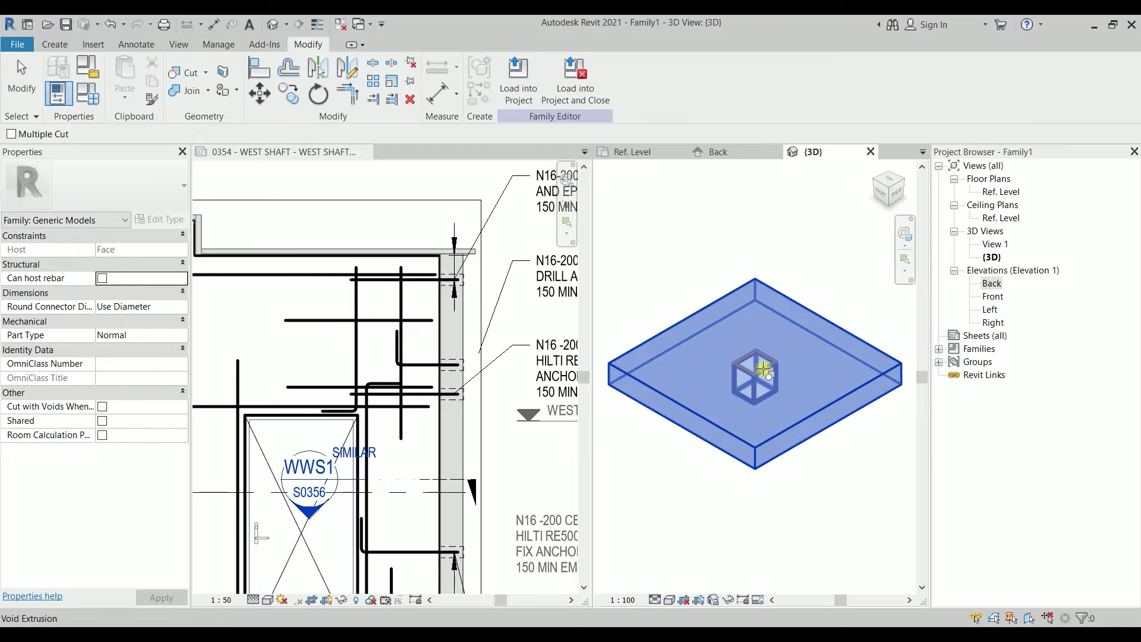
pyautogui.click(772, 386)
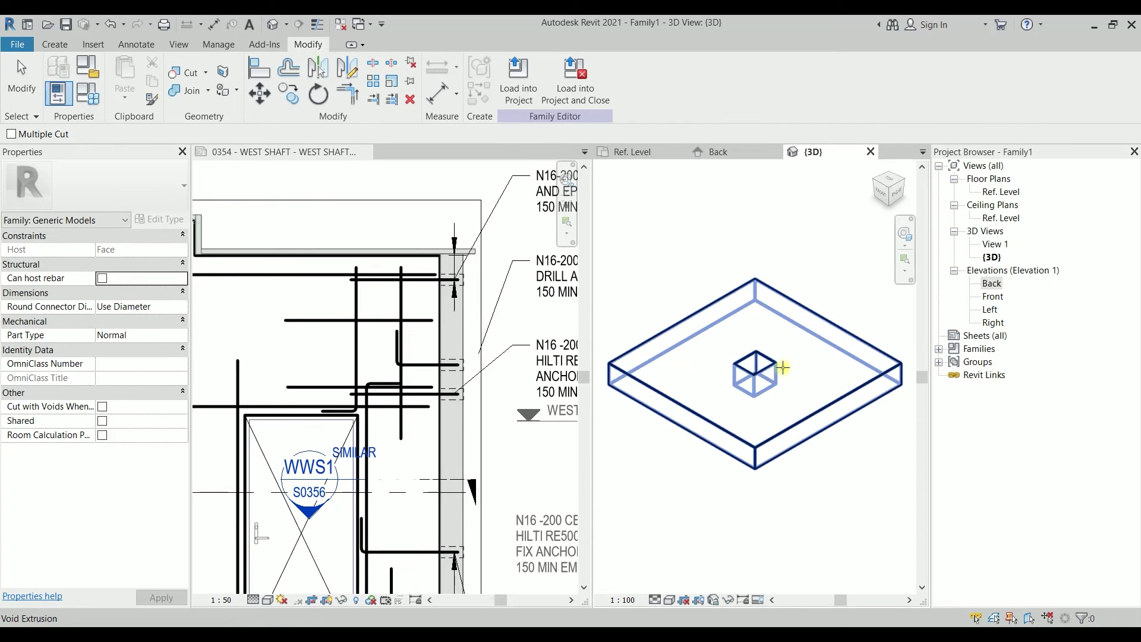
pyautogui.press('Escape')
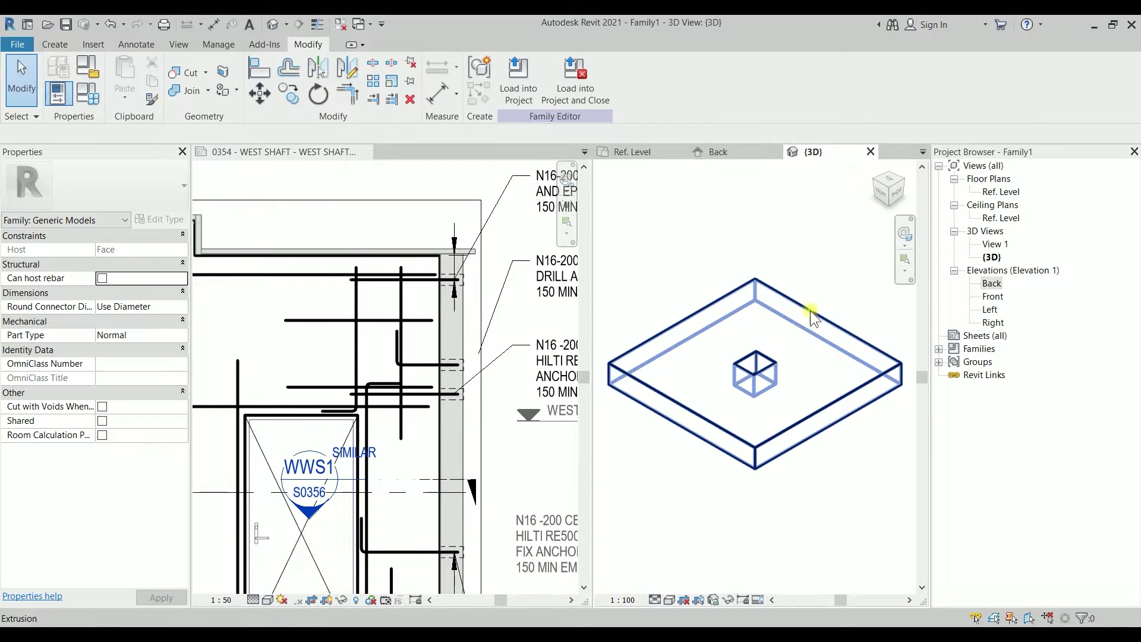
# Open the Ref. Level floor plan and draw a diagonal symbolic line across the opening from its upper-right to its lower-left corner
pyautogui.doubleClick(1001, 191)
pyautogui.scroll(2, 734, 348)
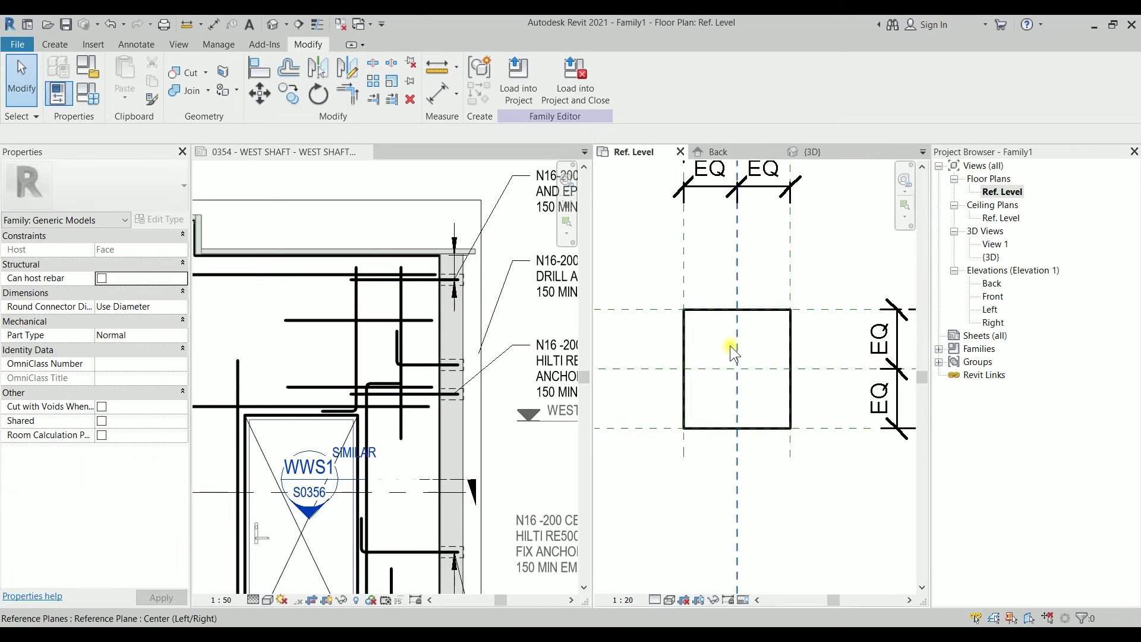
pyautogui.moveTo(737, 352); pyautogui.dragTo(728, 338, button='middle')
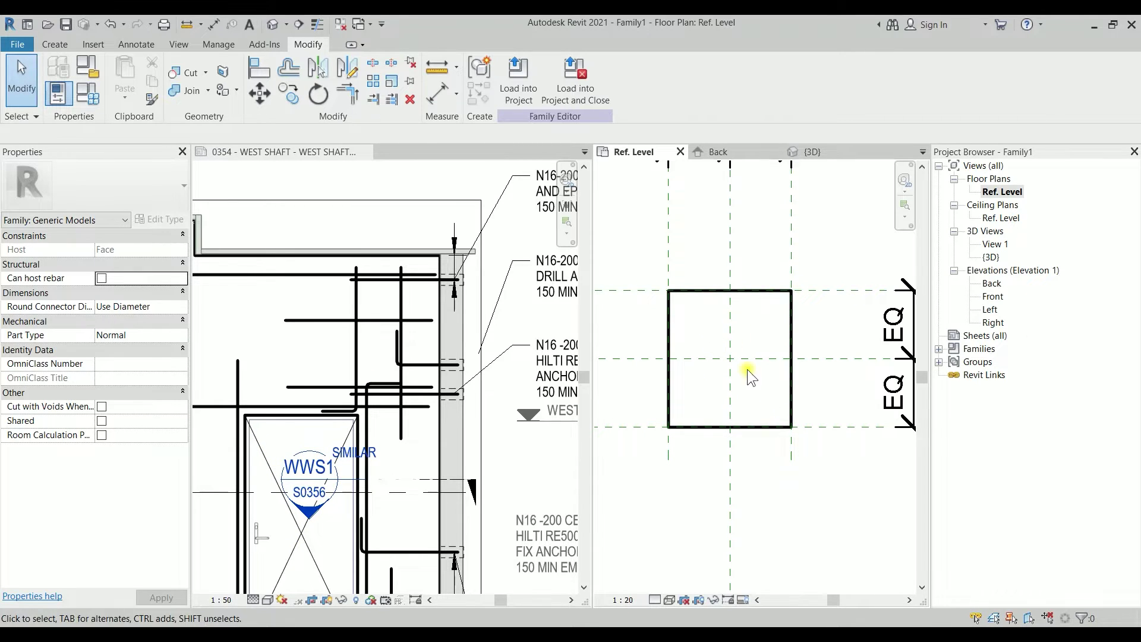
pyautogui.click(57, 43)
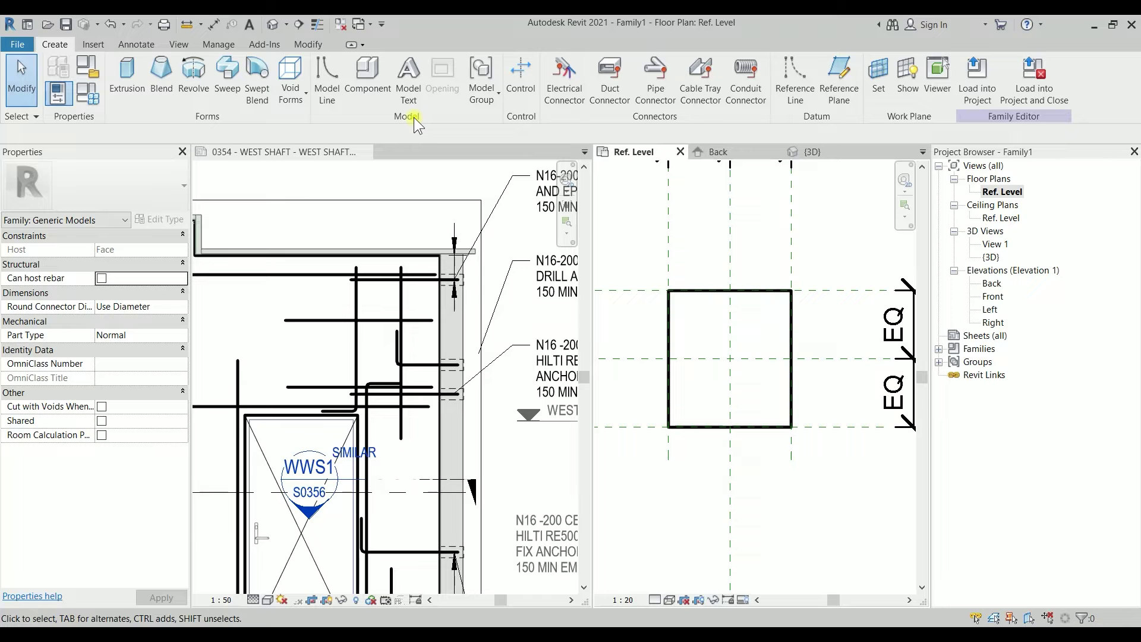
pyautogui.click(92, 45)
pyautogui.click(137, 44)
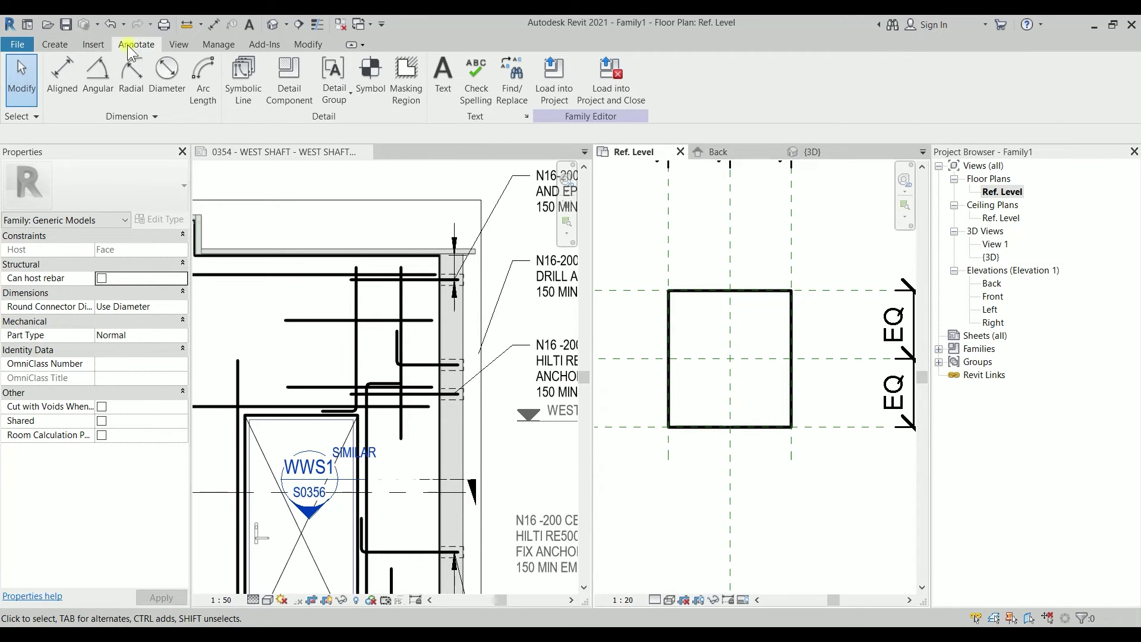
pyautogui.click(251, 104)
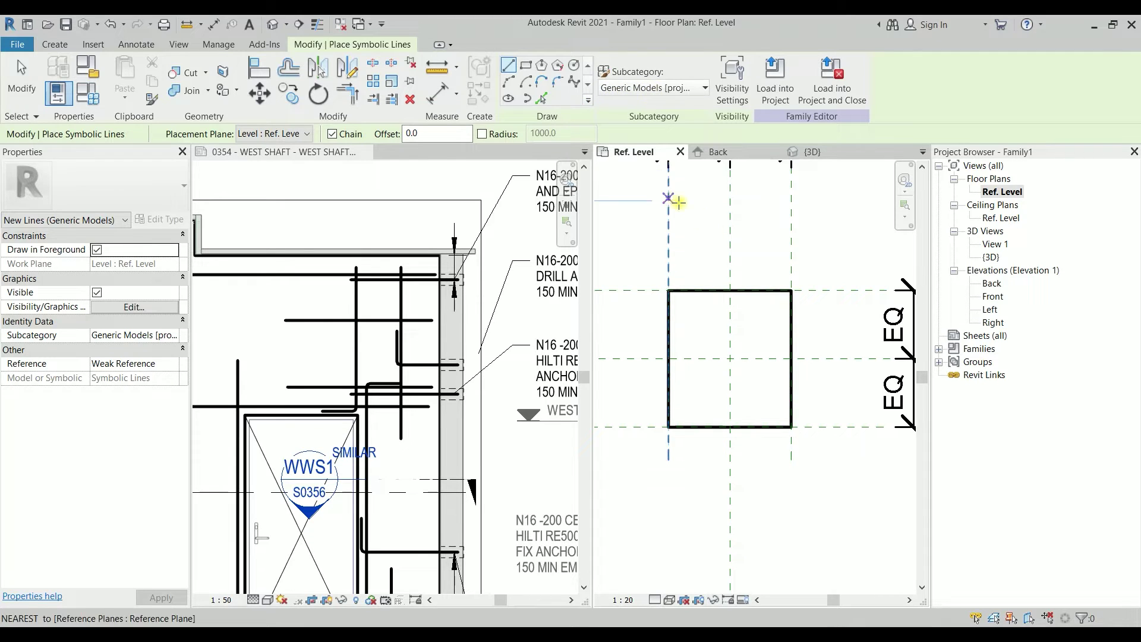
pyautogui.click(791, 290)
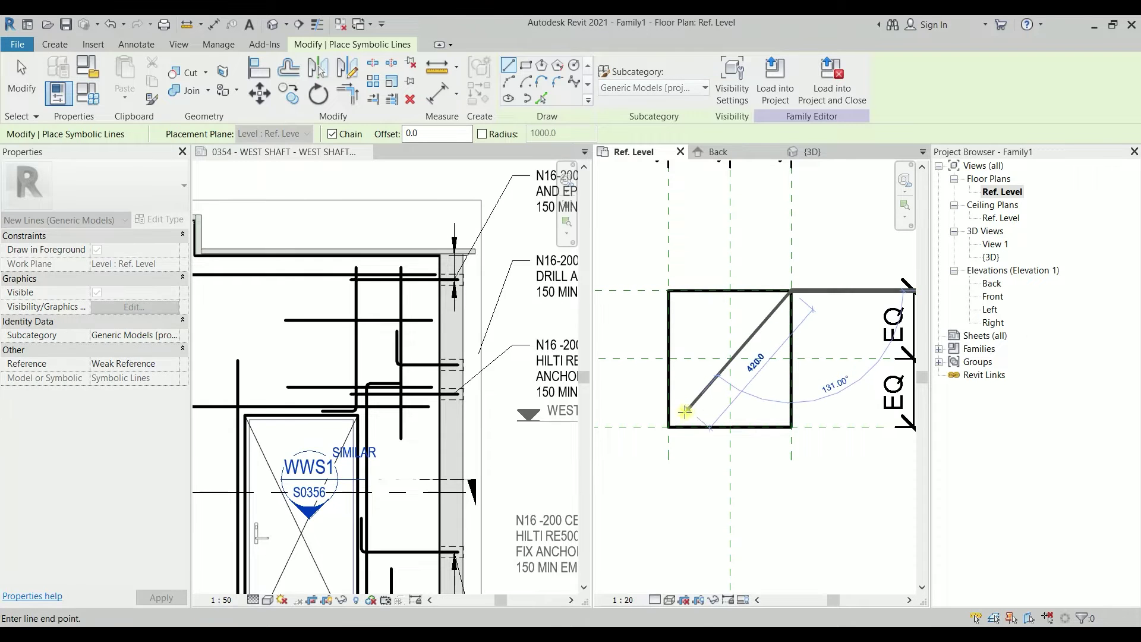
pyautogui.click(669, 426)
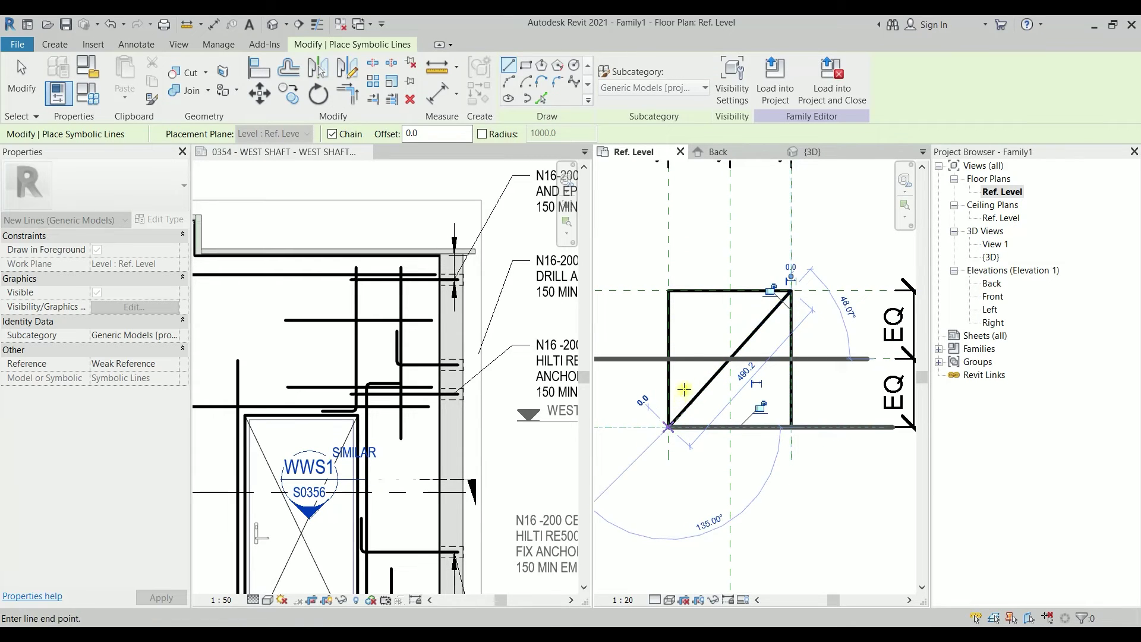
pyautogui.press('Escape')
# Draw a second diagonal symbolic line from the opening's upper-left to its lower-right corner, completing the cross
pyautogui.click(668, 290)
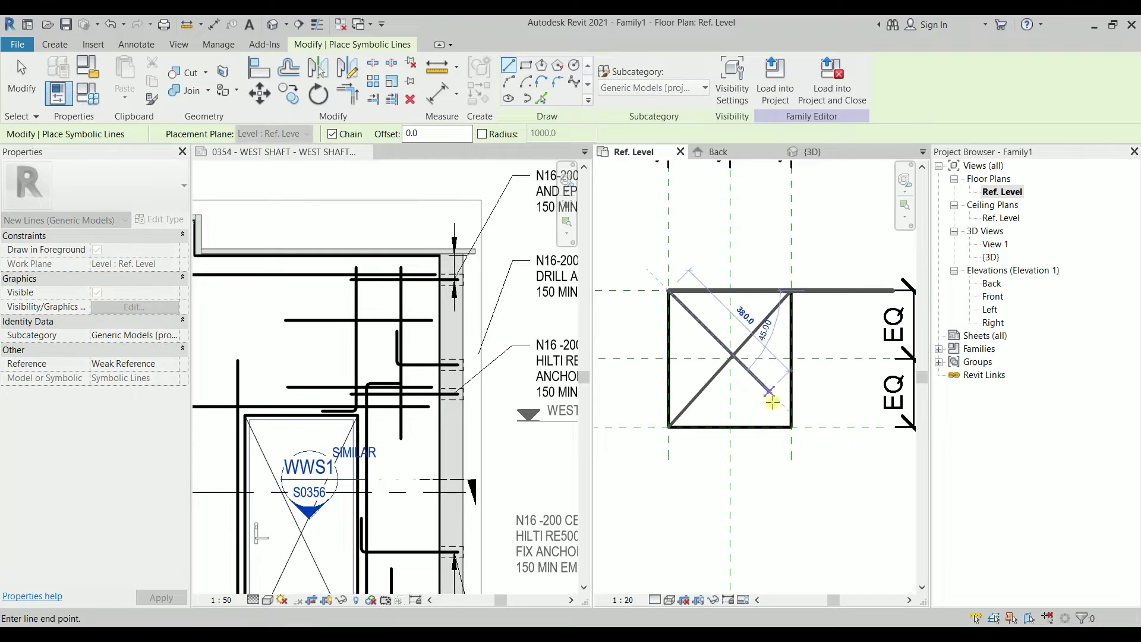
pyautogui.click(791, 426)
pyautogui.press('Escape')
pyautogui.press('Escape')
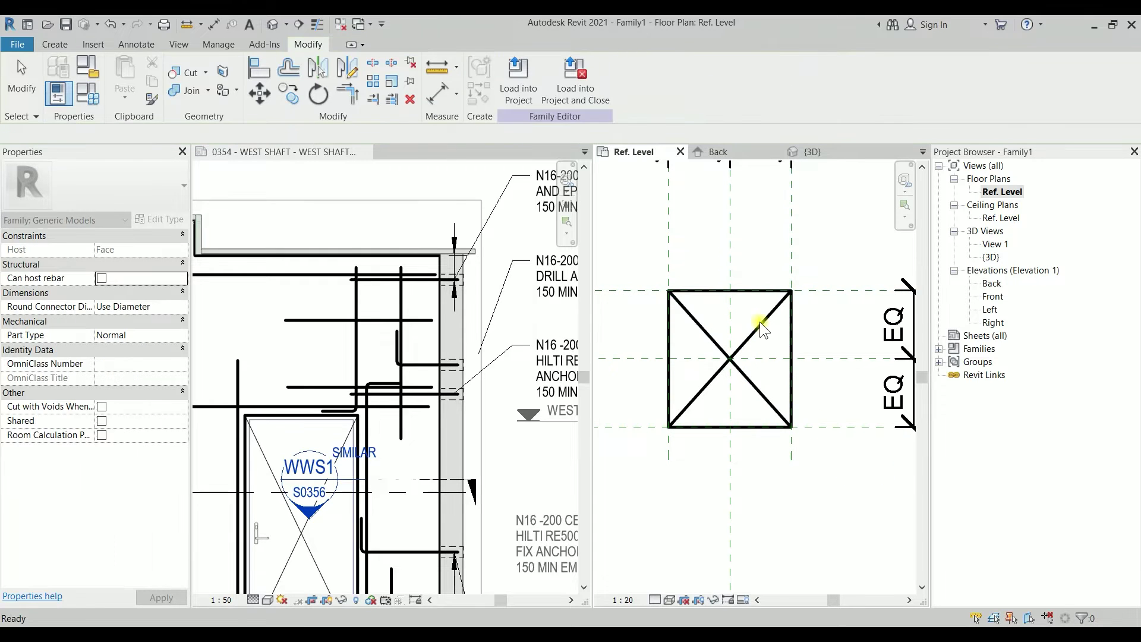
# Select both diagonal symbolic lines and associate their Visible property with a new instance parameter named SHOW X SYMBOL
pyautogui.click(761, 330)
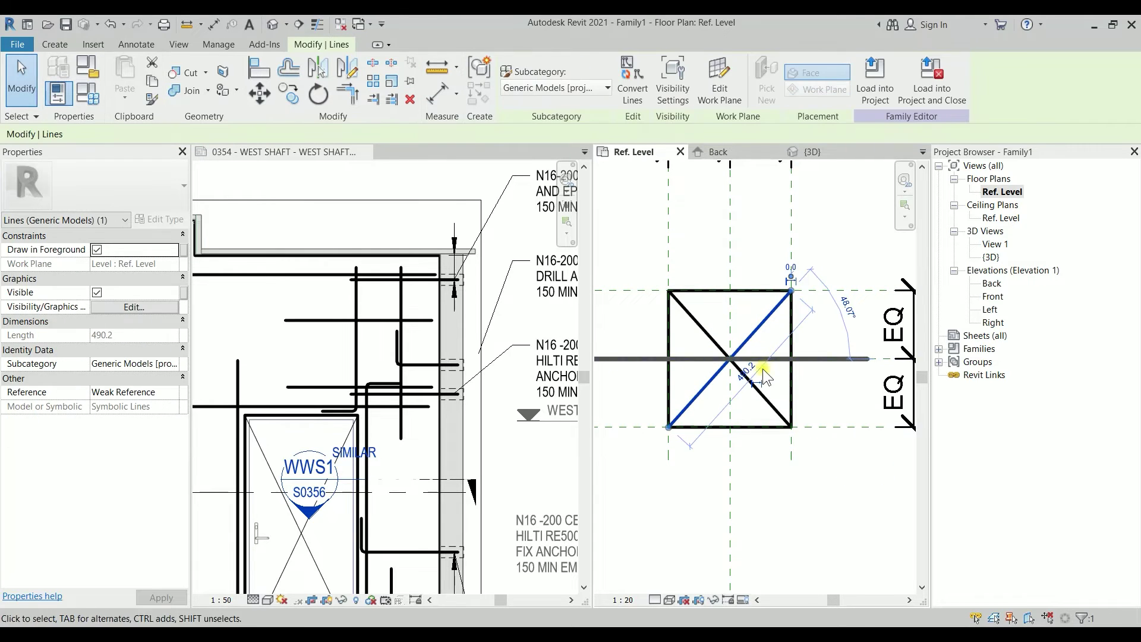
pyautogui.keyDown('ctrl'); pyautogui.click(762, 400); pyautogui.keyUp('ctrl')
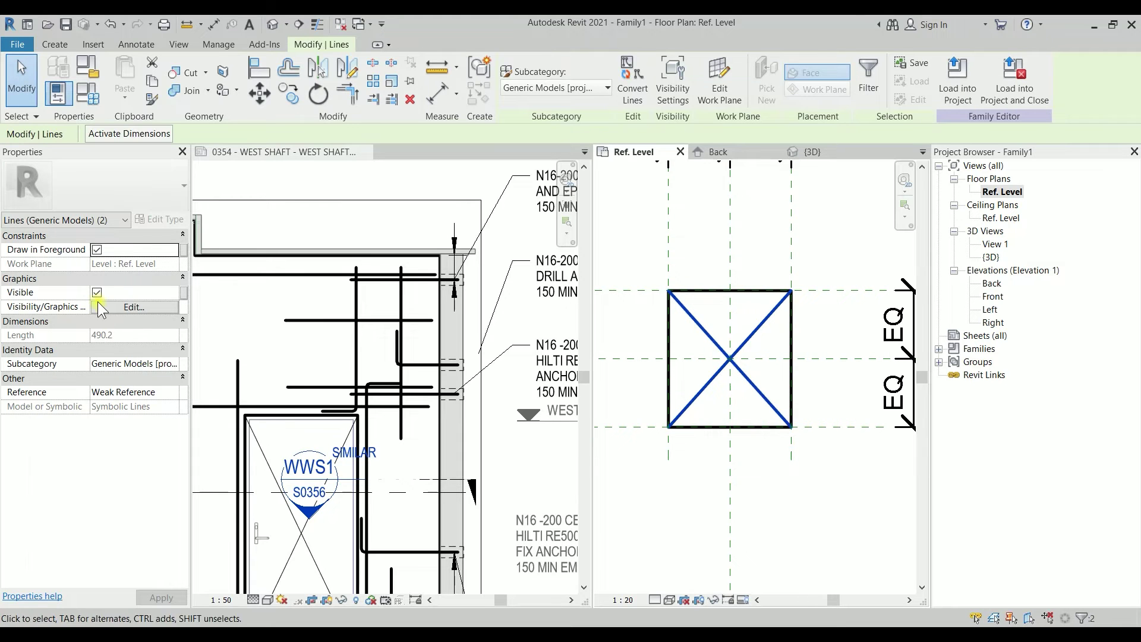
pyautogui.click(182, 292)
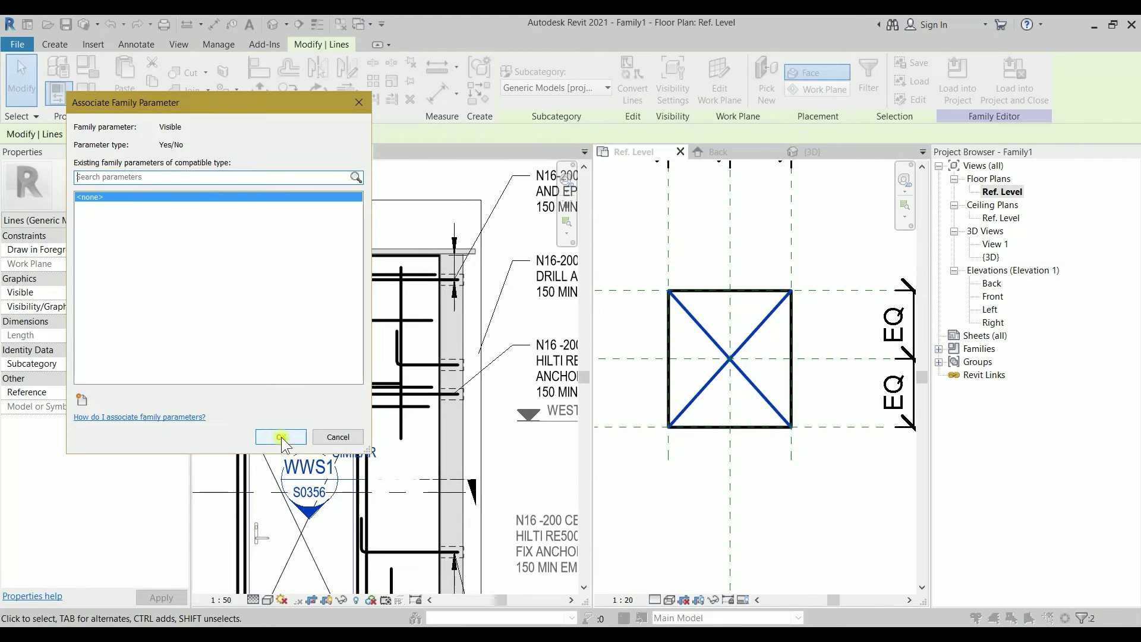
pyautogui.click(86, 398)
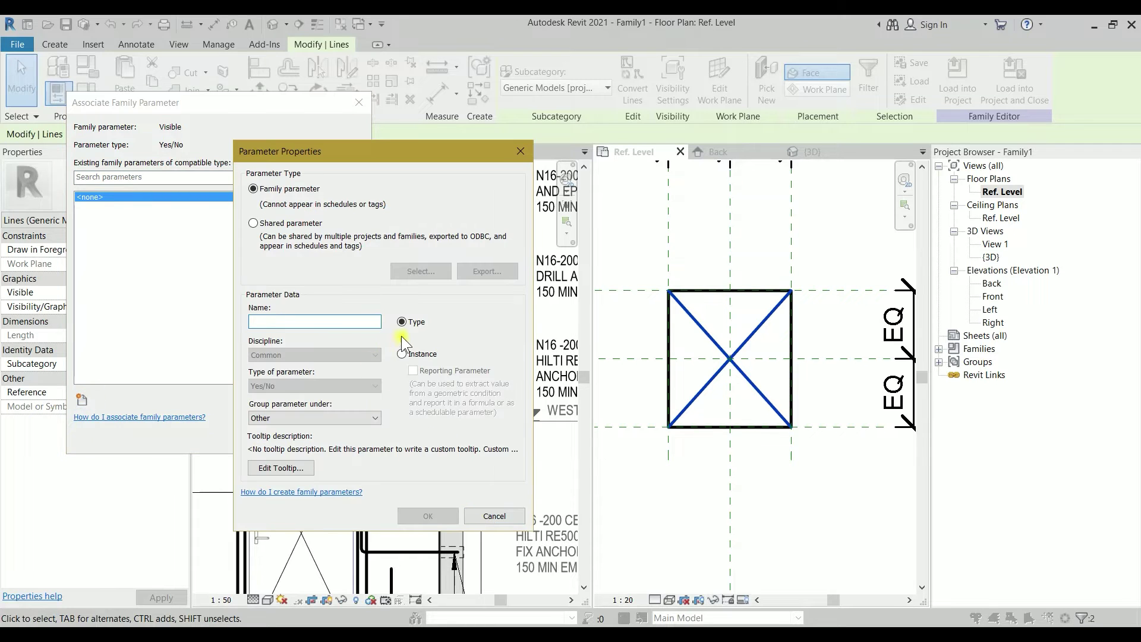
pyautogui.click(402, 353)
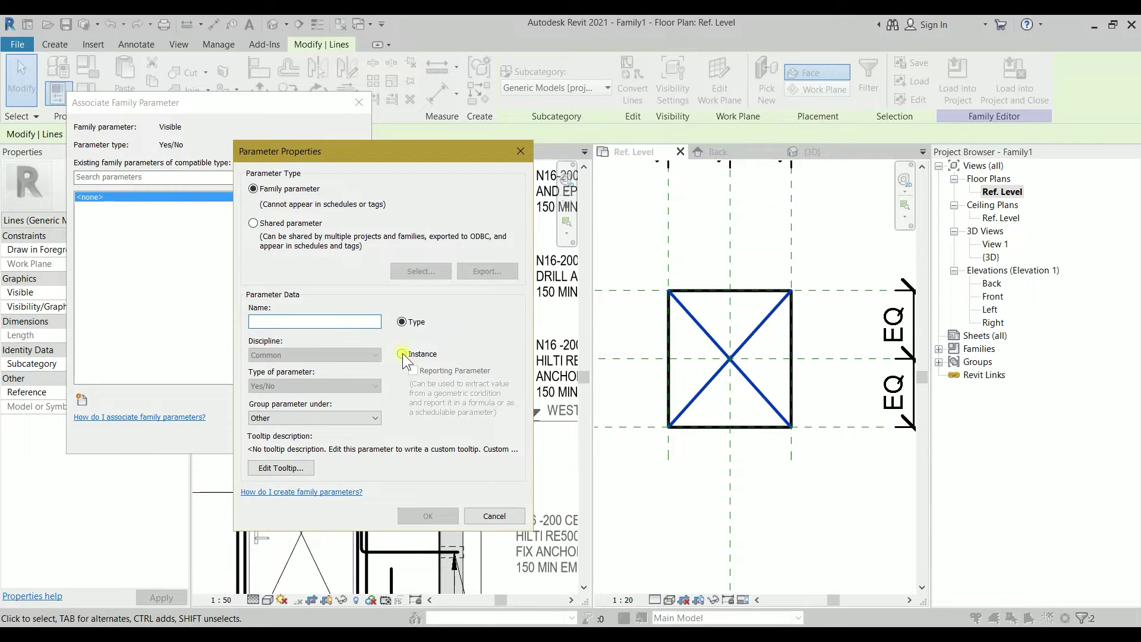
pyautogui.click(345, 323)
pyautogui.write('s')
pyautogui.press('BackSpace')
pyautogui.write('SHOW X')
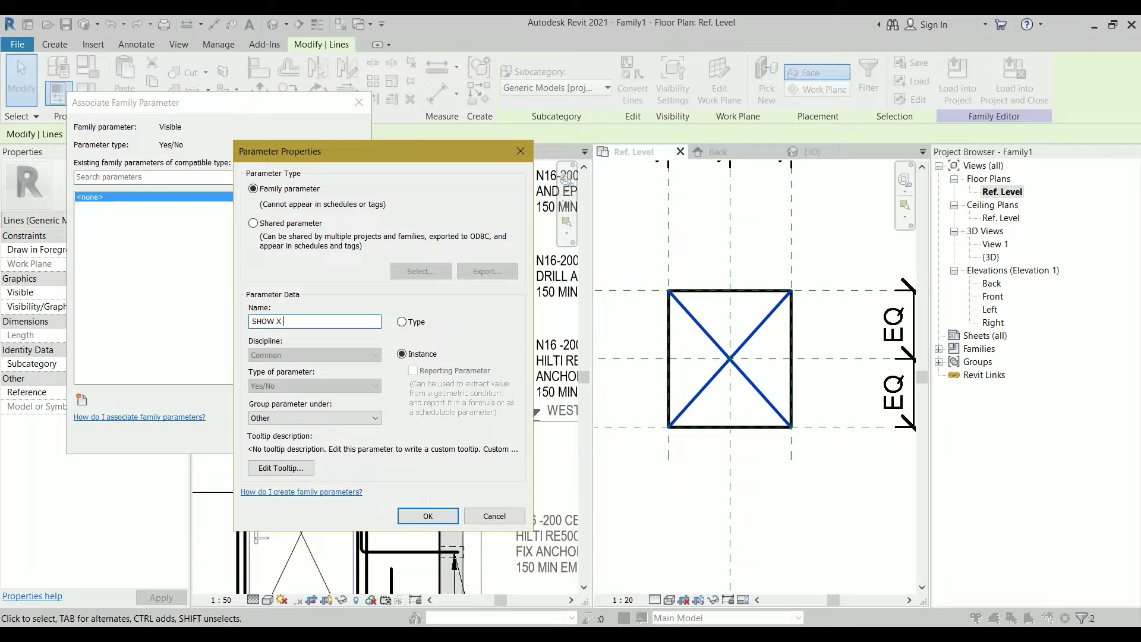
pyautogui.write(' SYMBOL')
pyautogui.click(446, 519)
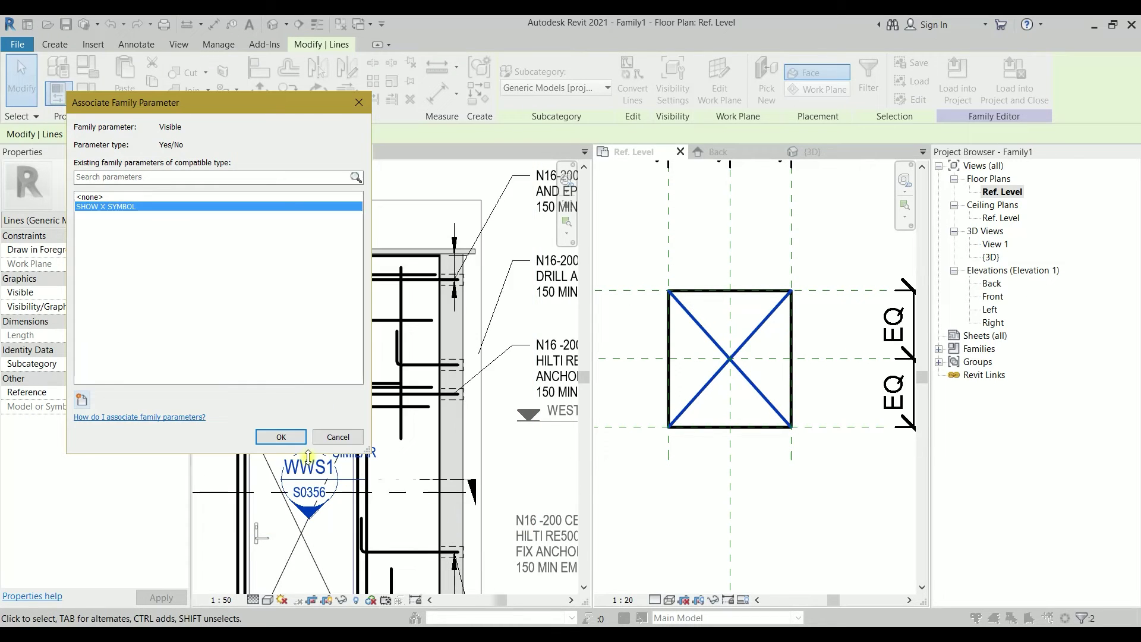
pyautogui.click(292, 438)
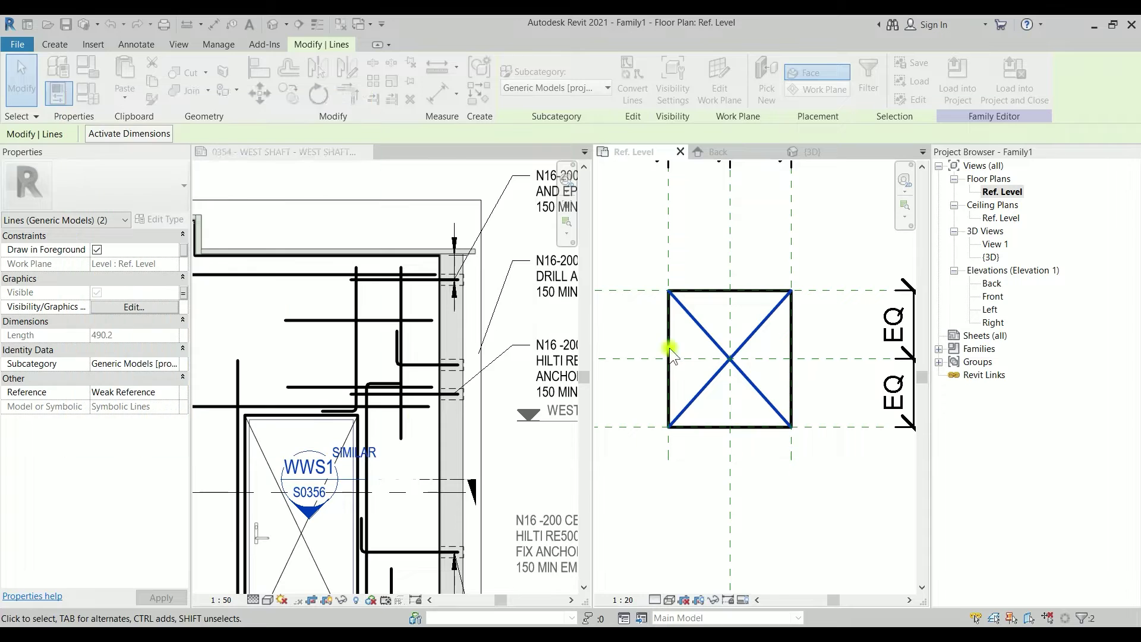
# Test the SHOW X SYMBOL parameter in the family types by switching it off and back on, applying each change
pyautogui.click(87, 92)
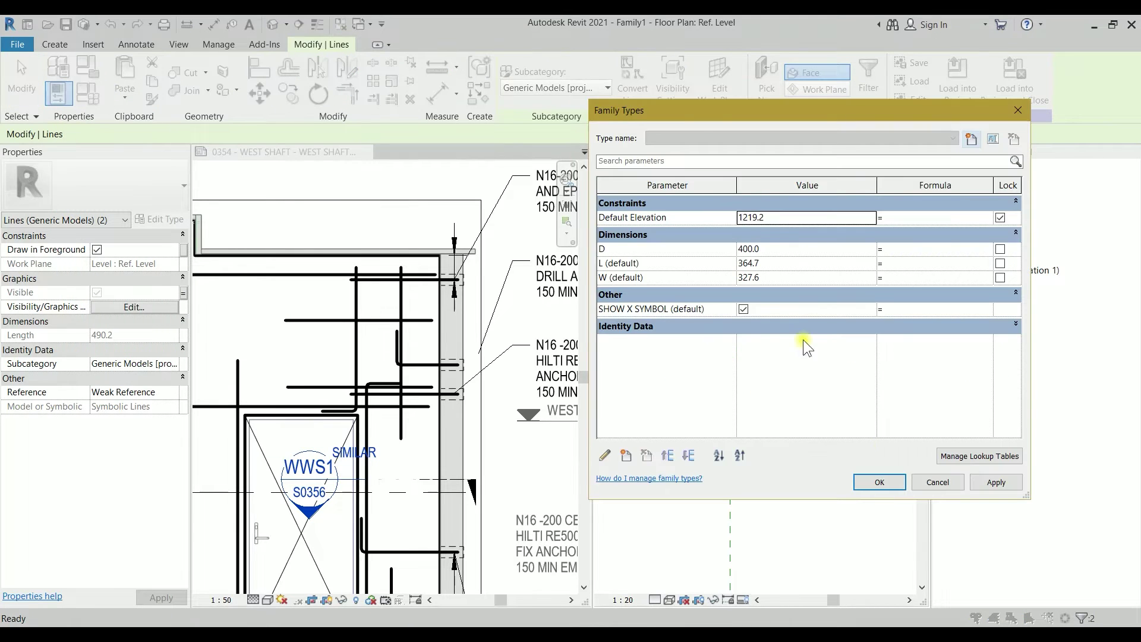
pyautogui.moveTo(717, 117); pyautogui.dragTo(174, 142)
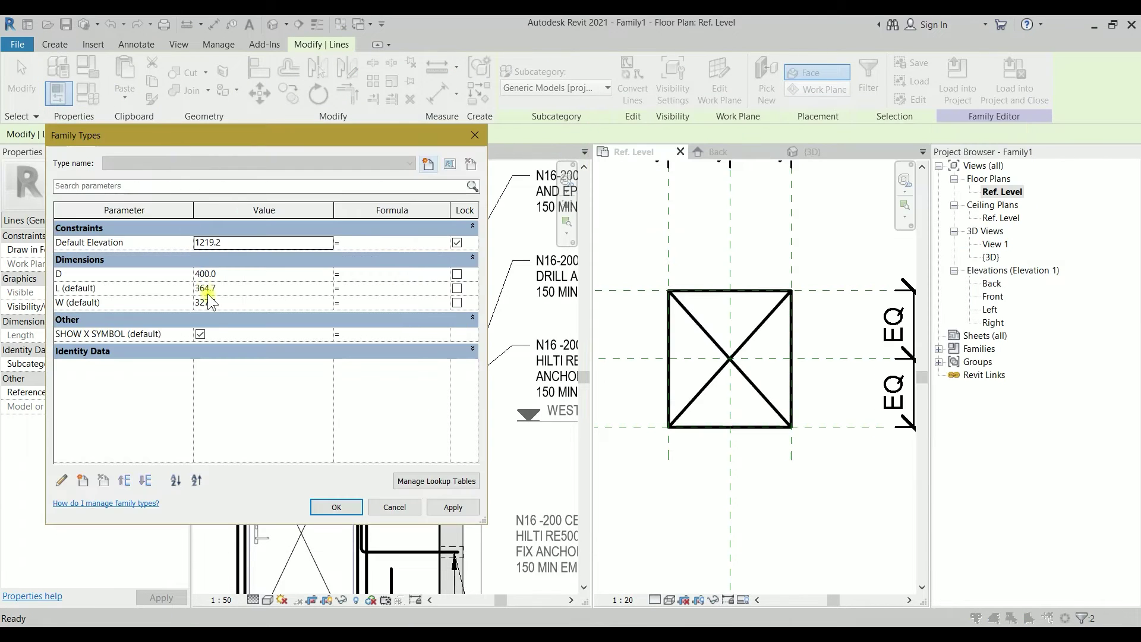
pyautogui.click(200, 334)
pyautogui.click(453, 507)
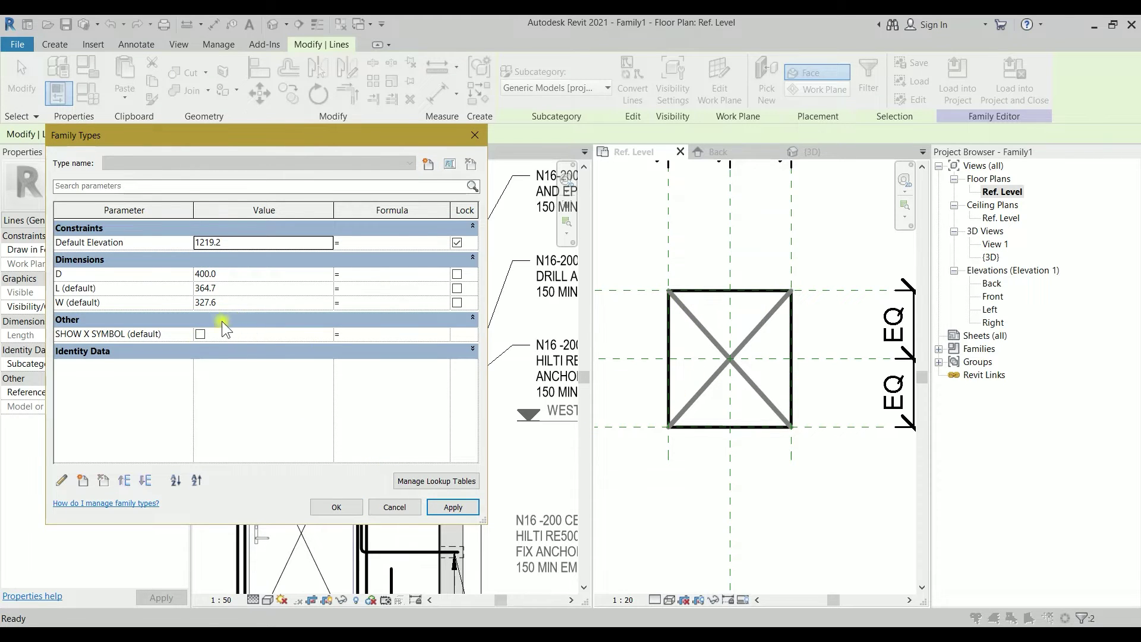
pyautogui.click(200, 334)
pyautogui.click(453, 507)
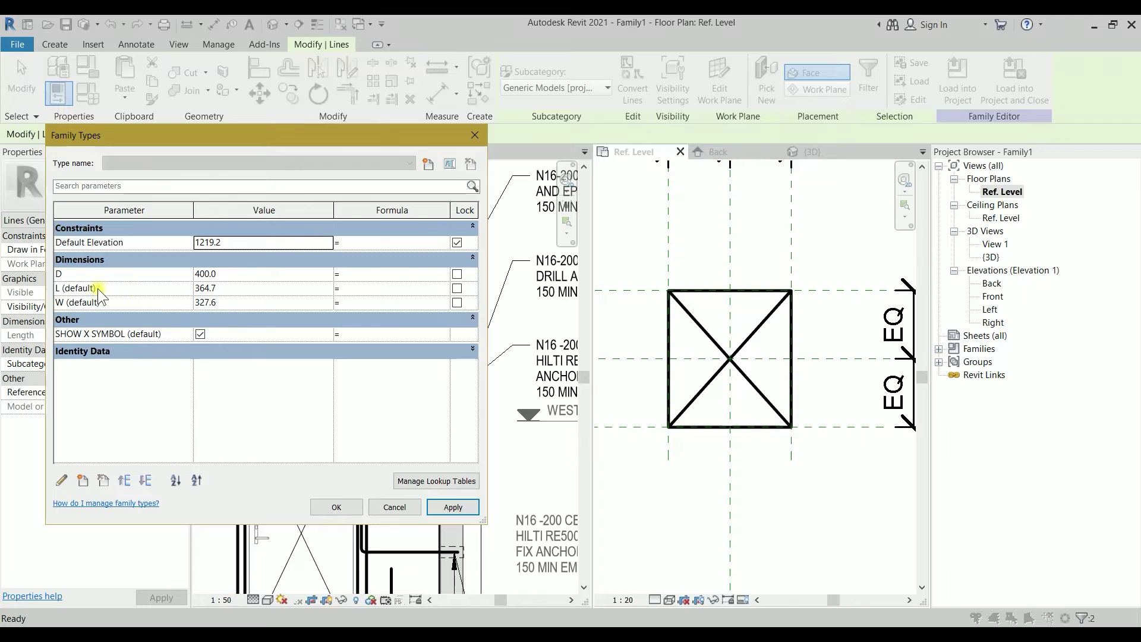
# Set the L and W parameters both to 200 in the family types and apply them to the opening
pyautogui.click(224, 288)
pyautogui.write('200')
pyautogui.click(235, 302)
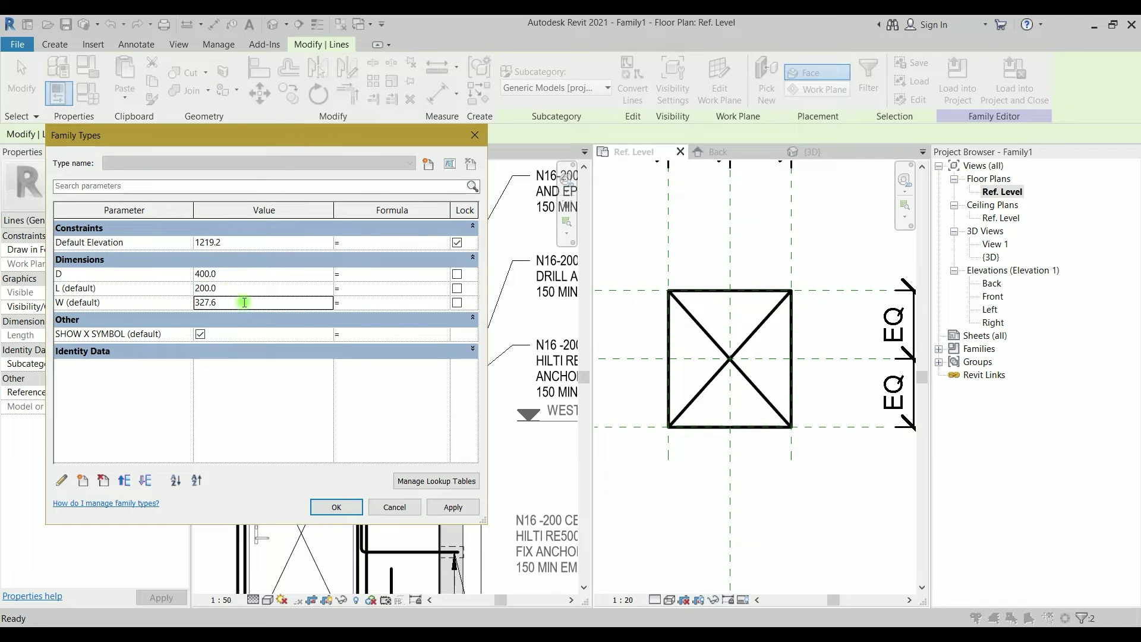
pyautogui.write('200')
pyautogui.click(451, 506)
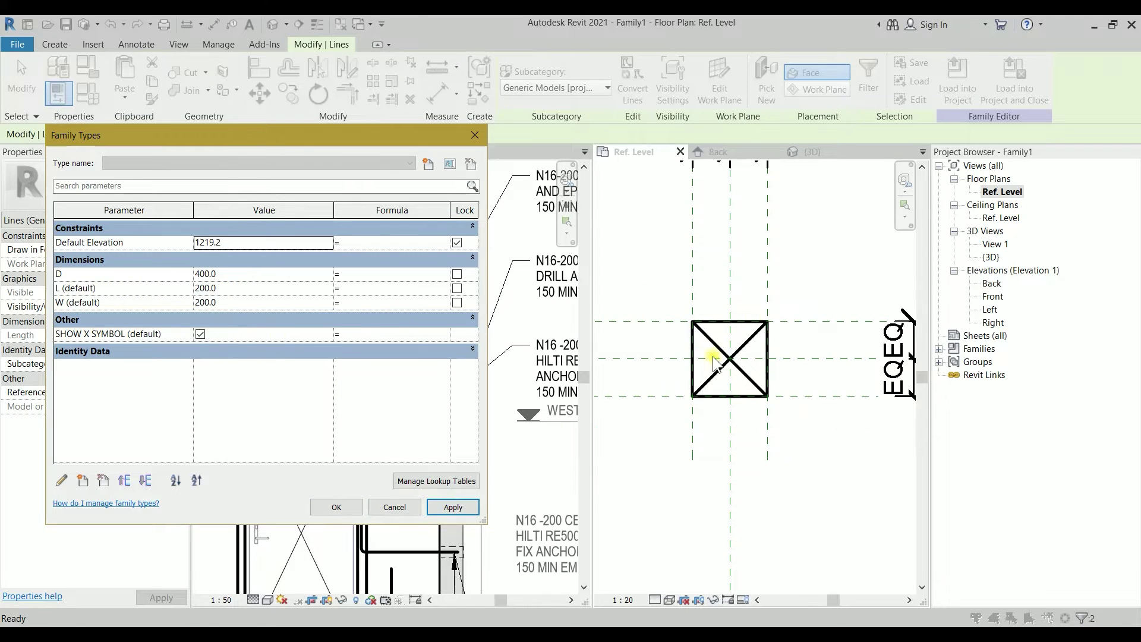
# Set the L parameter to 300, apply it to the opening and accept the family types
pyautogui.click(256, 289)
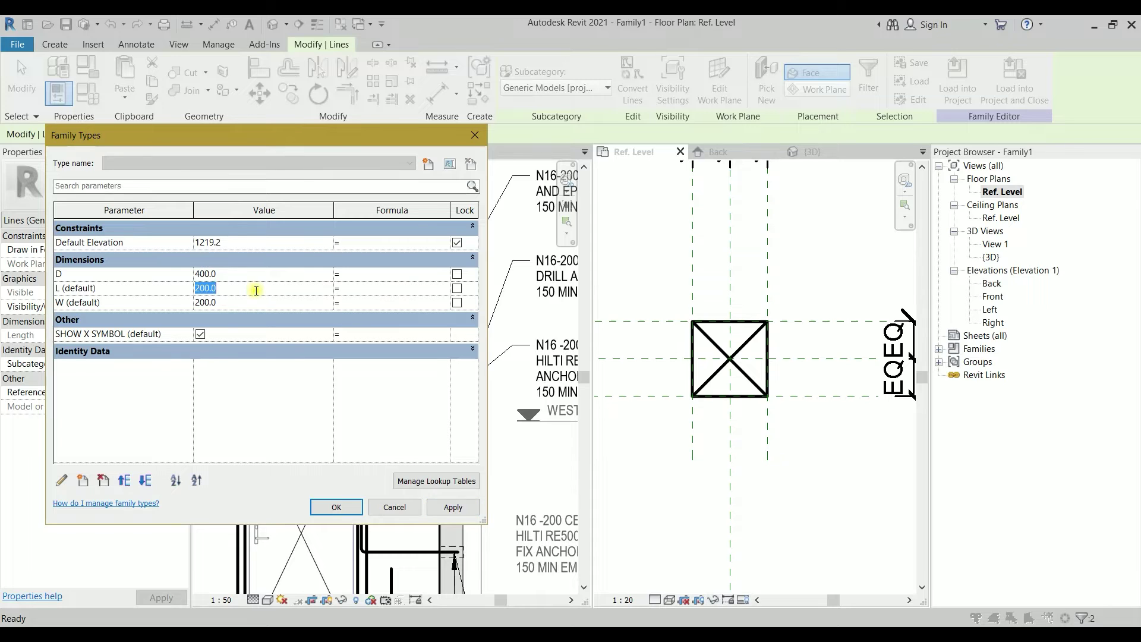
pyautogui.write('300')
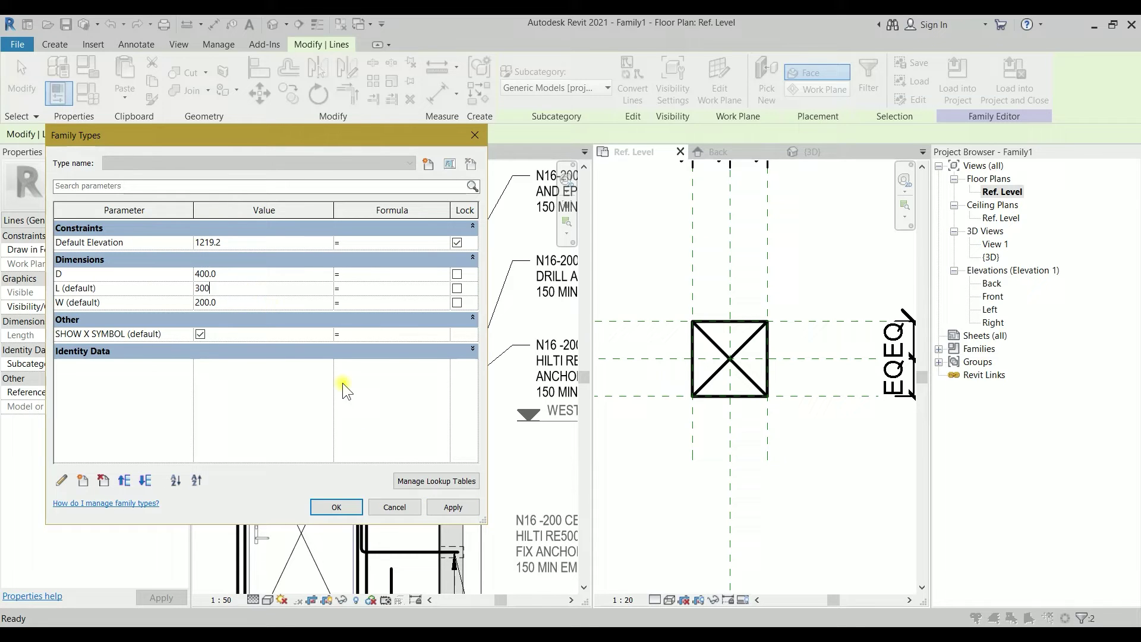
pyautogui.click(449, 504)
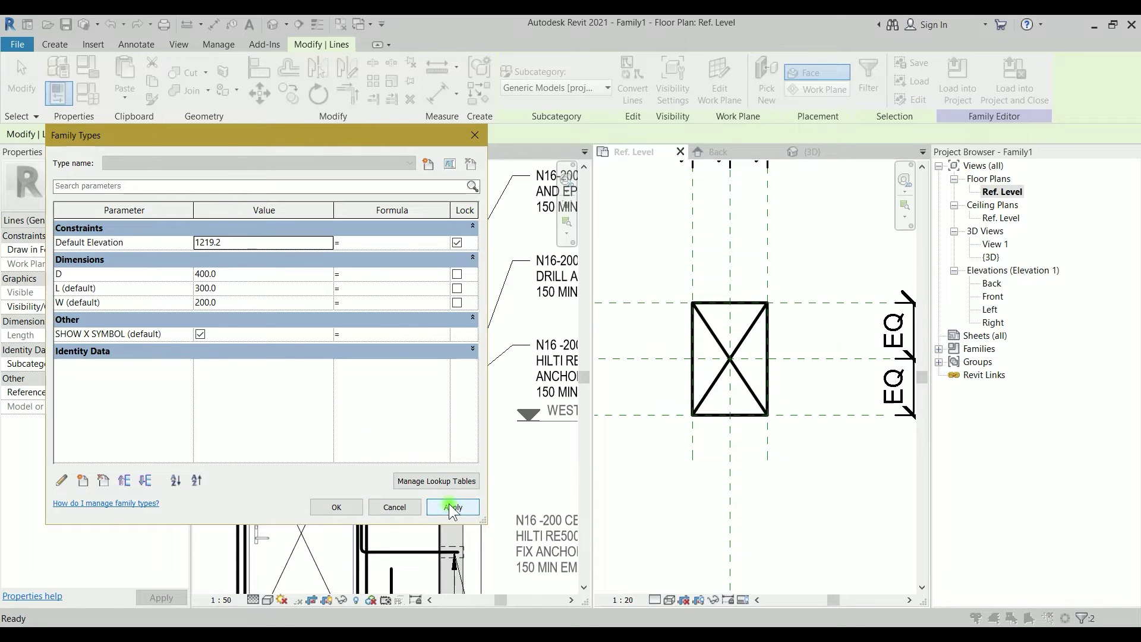
pyautogui.click(336, 507)
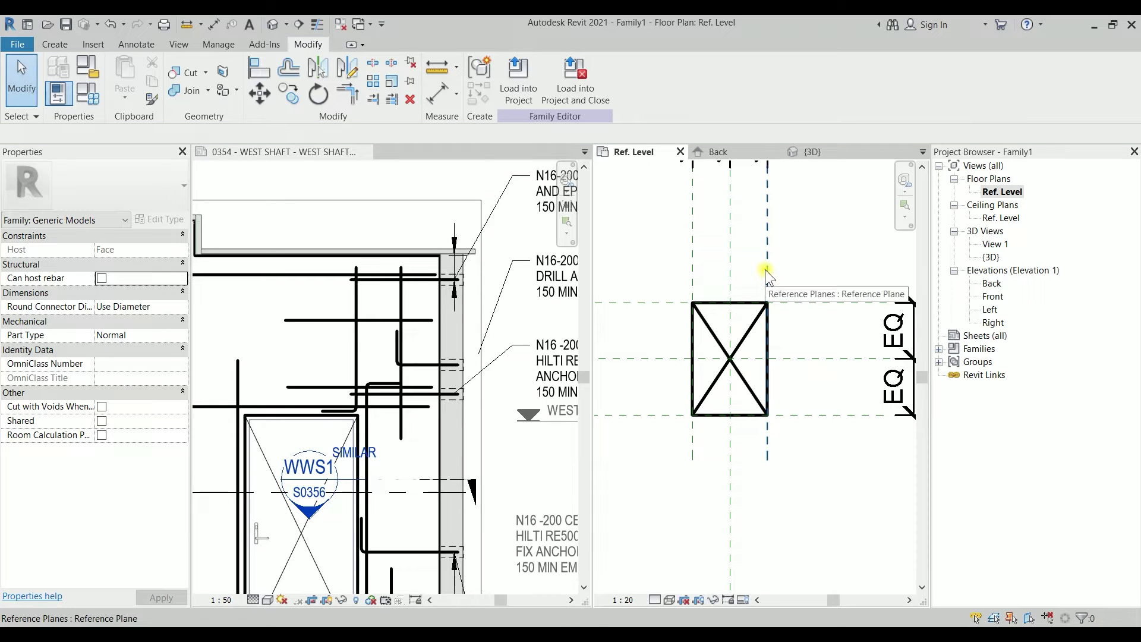
# Examine the Generic Models line weights in Object Styles and the subcategories available for a diagonal line
pyautogui.click(213, 47)
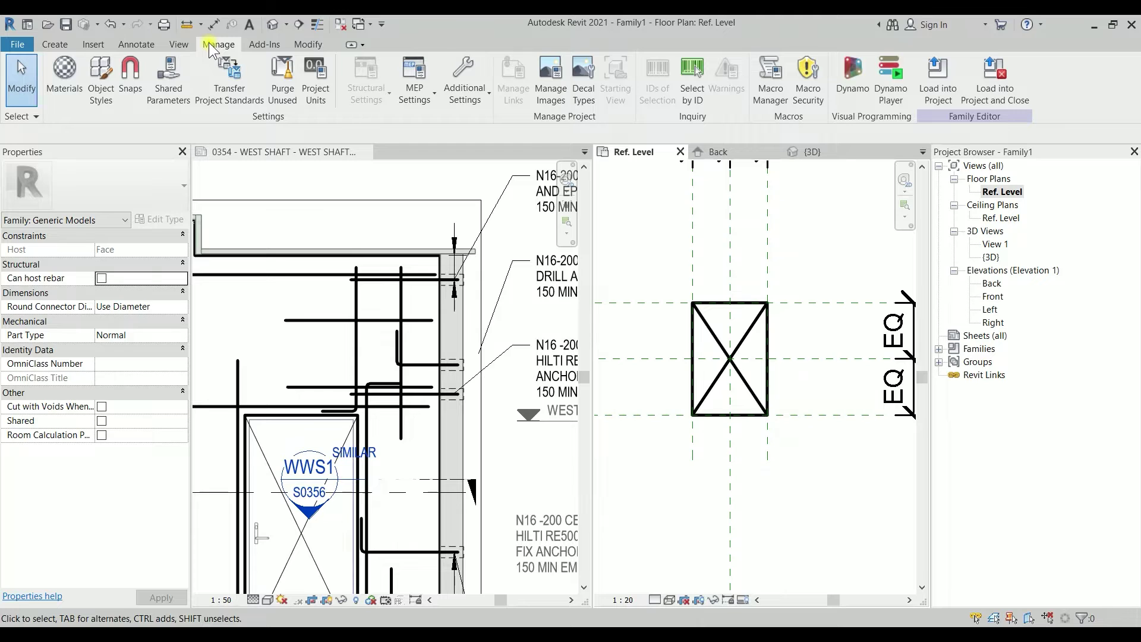
pyautogui.click(102, 95)
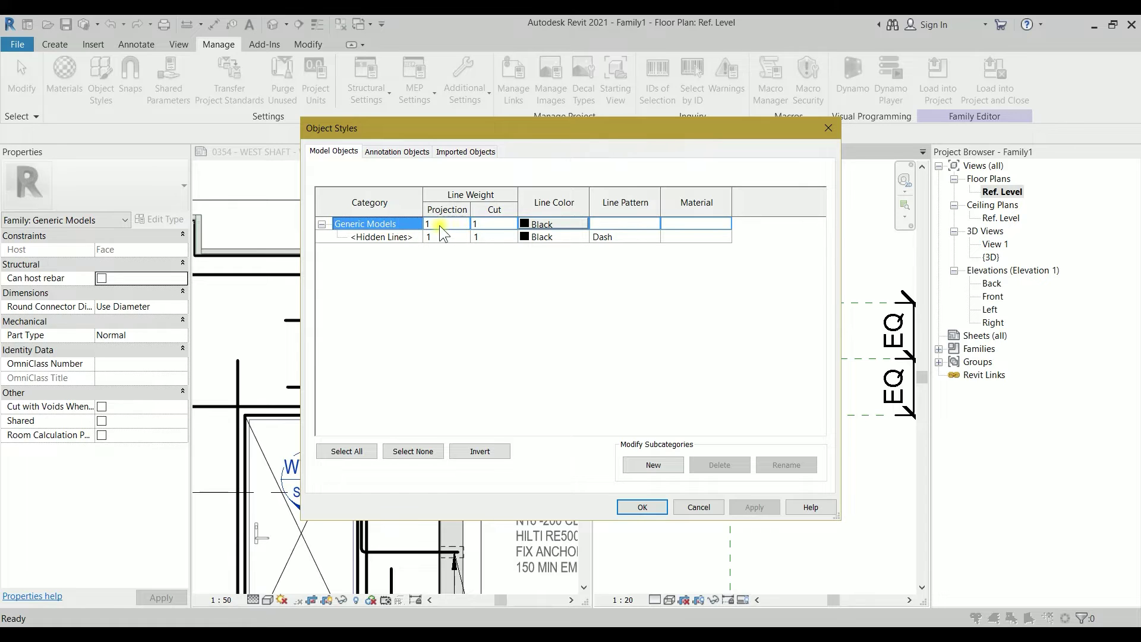
pyautogui.click(642, 507)
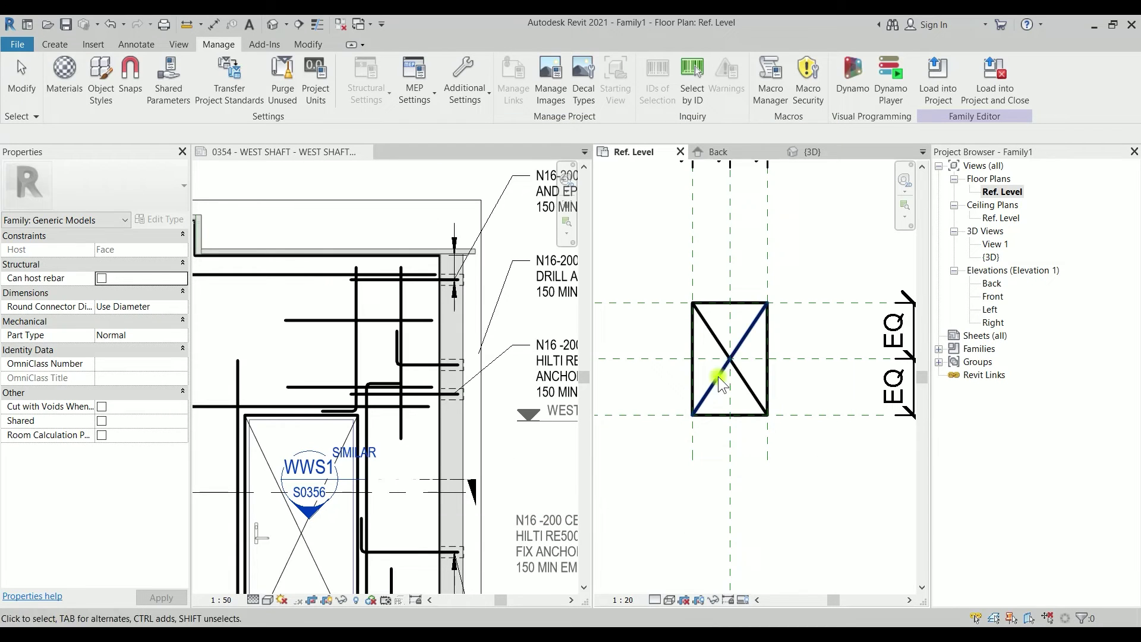
pyautogui.click(740, 342)
pyautogui.click(606, 88)
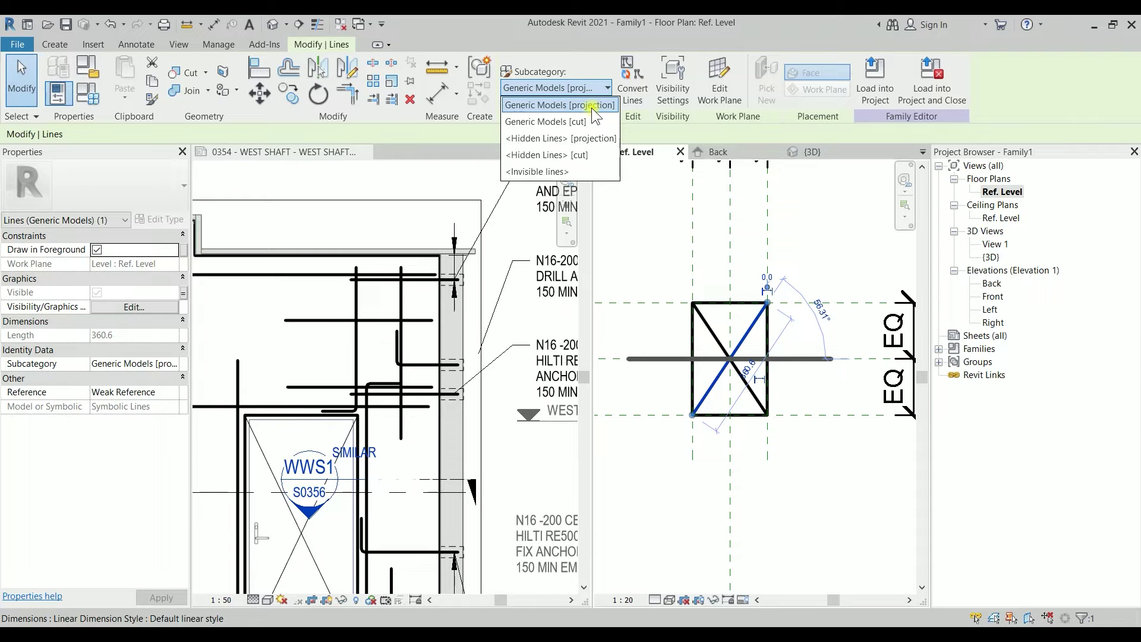
pyautogui.click(587, 31)
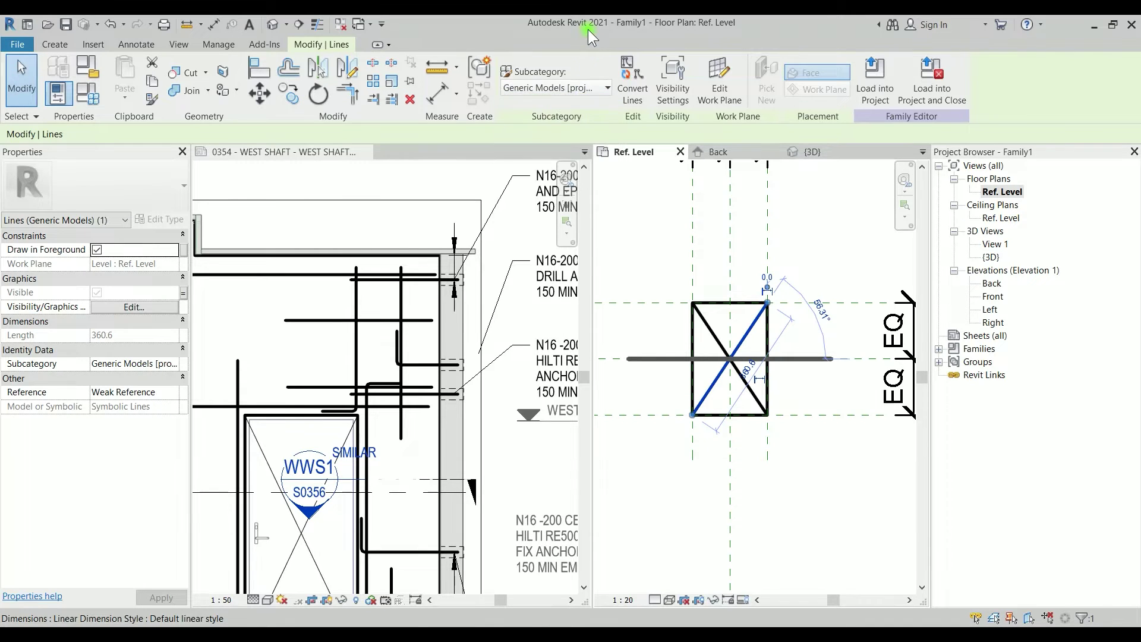
pyautogui.click(650, 226)
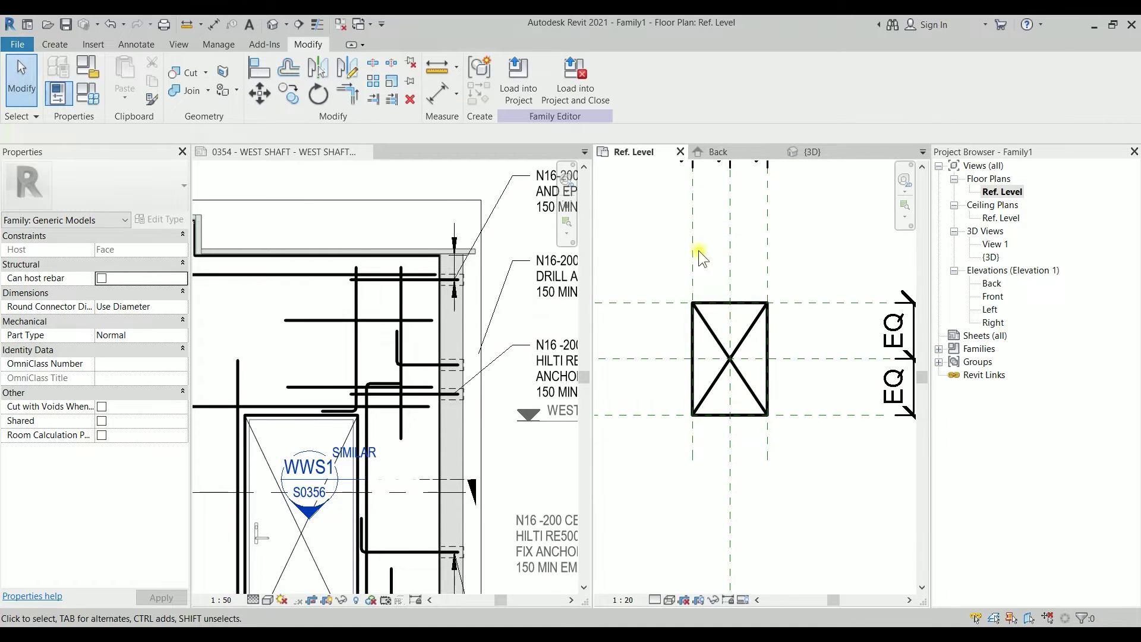
# Save the family to the Desktop as REC_PENO_FACEBACED_MR BIM, keeping the default file save options
pyautogui.click(66, 28)
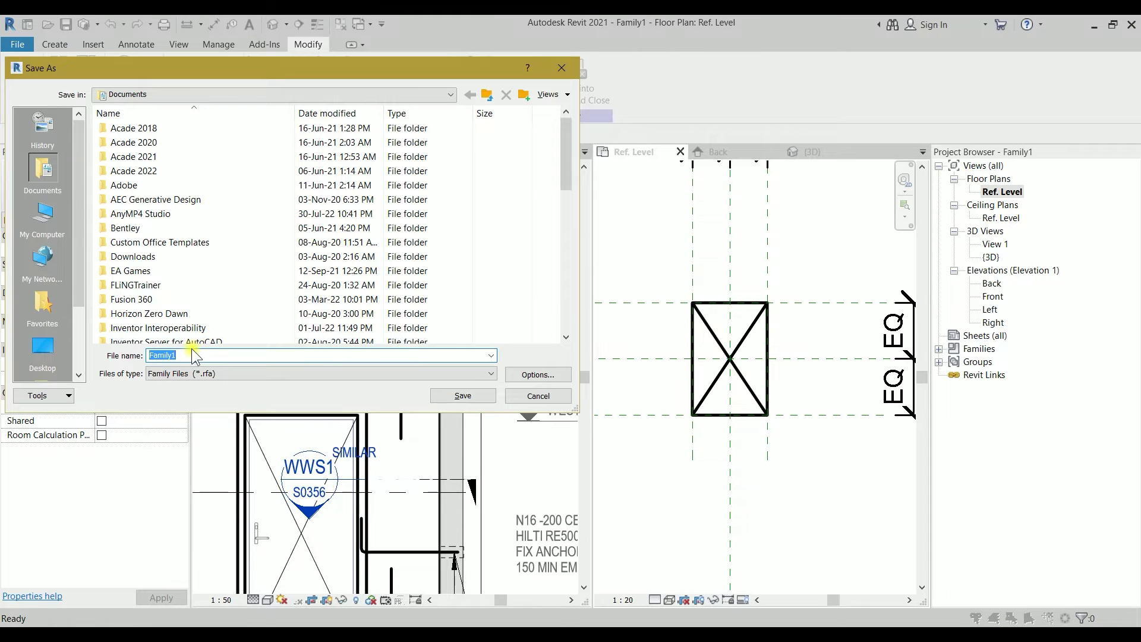
pyautogui.write('REC')
pyautogui.click(43, 351)
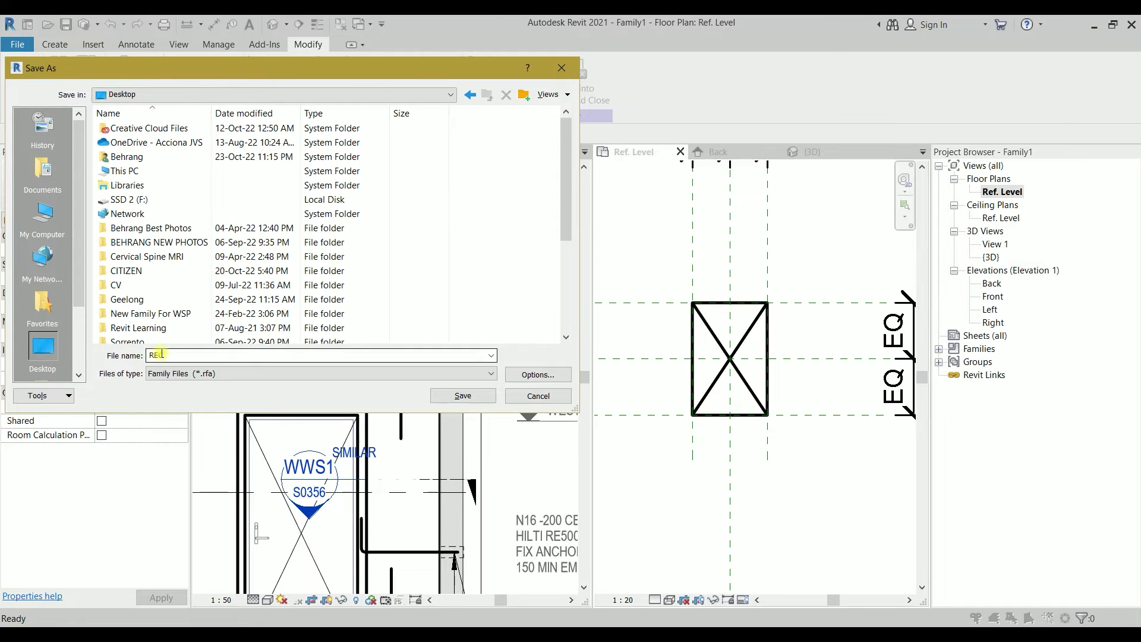
pyautogui.click(172, 355)
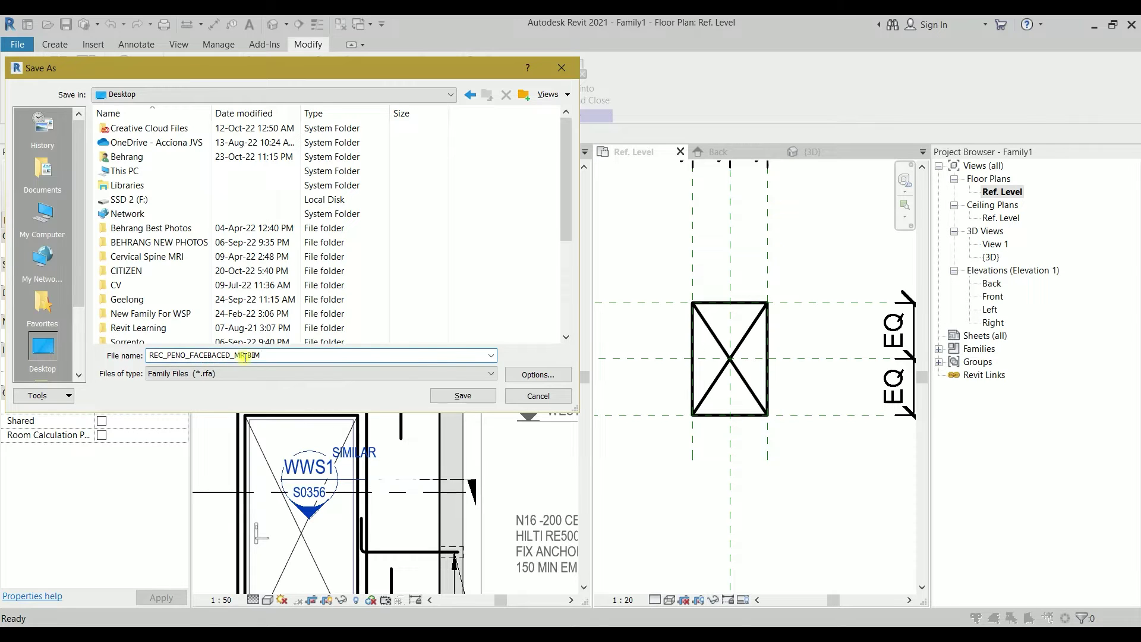
pyautogui.click(522, 375)
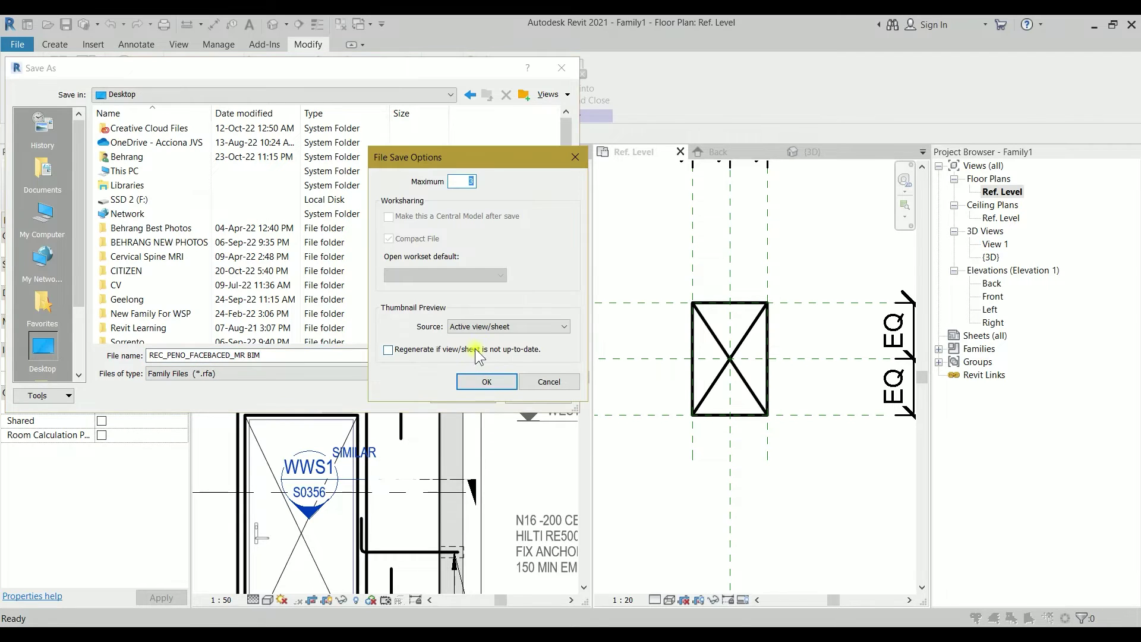
pyautogui.click(491, 379)
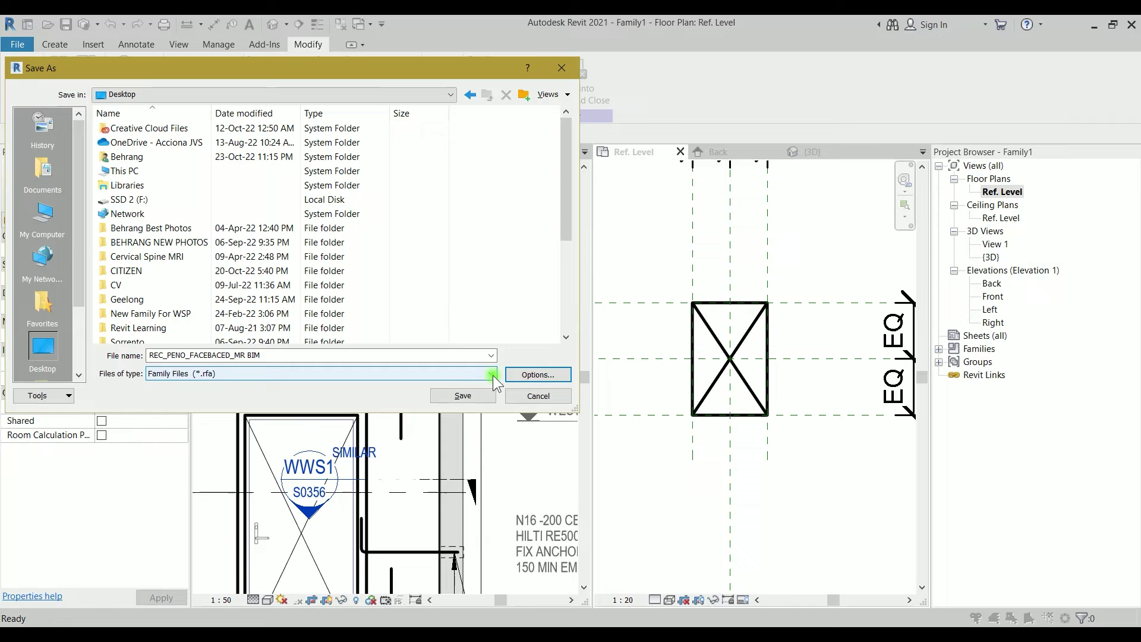
pyautogui.click(462, 395)
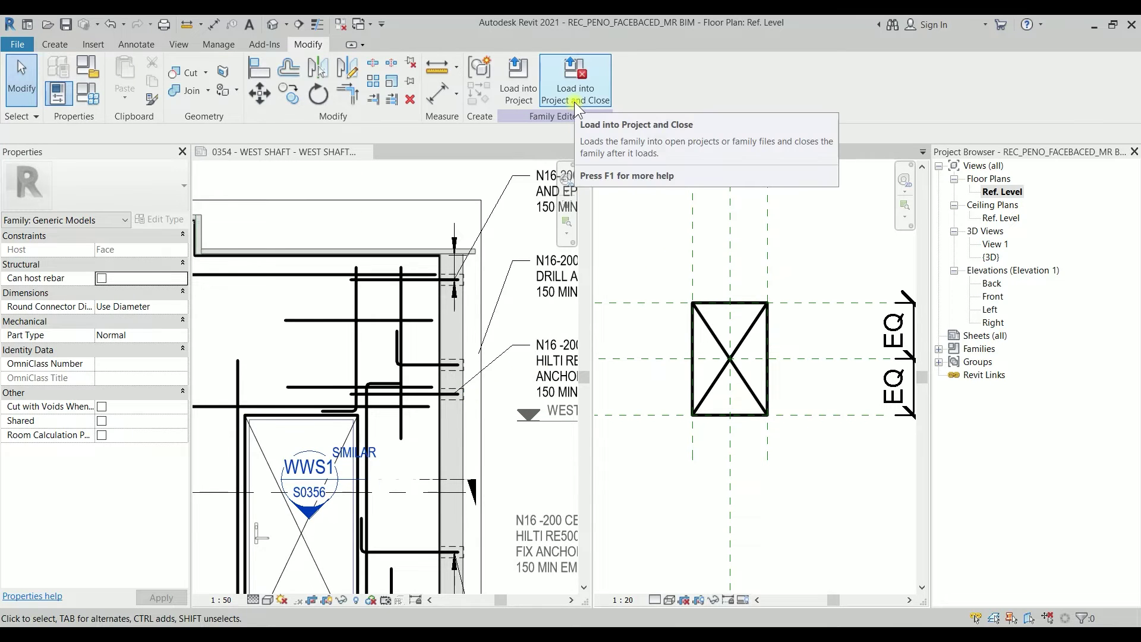
# Load the family into the project while closing it, and close the sheet view covering the project's 3D view
pyautogui.click(574, 101)
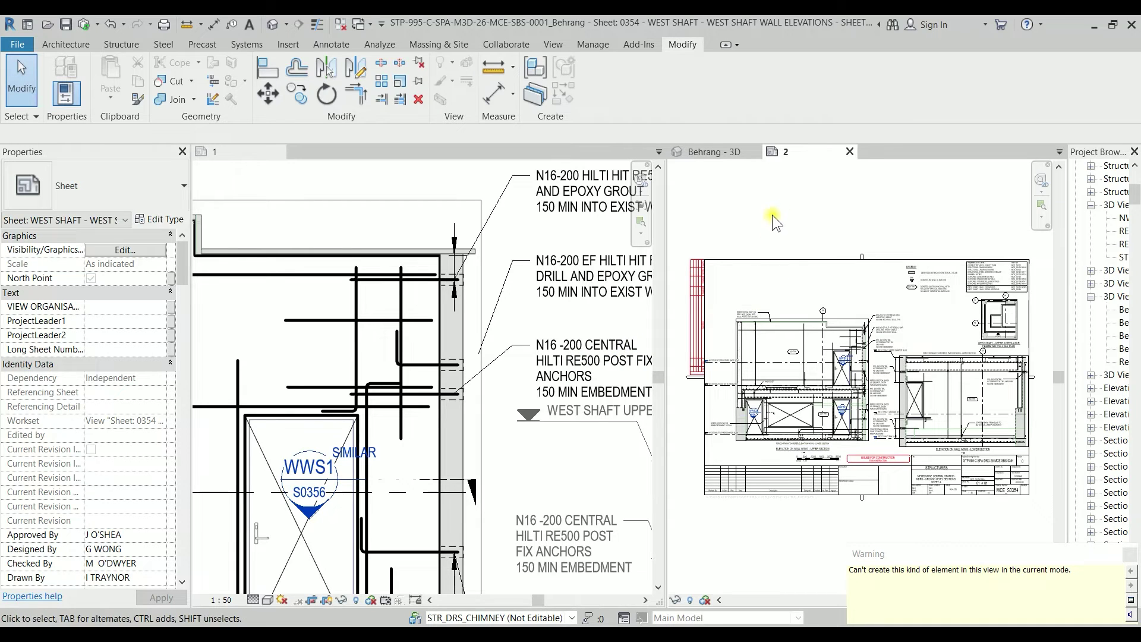
pyautogui.click(849, 152)
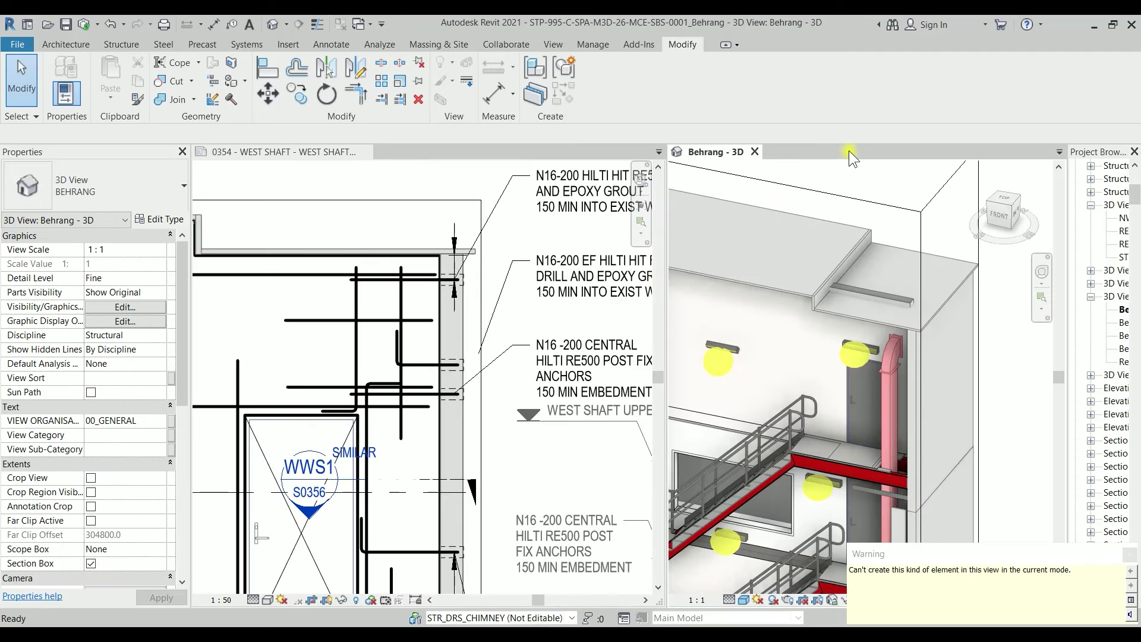
# Place a REC_PENO_FACEBACED_MR BIM component on the shaft wall face above the upper stair in the 3D view
pyautogui.moveTo(791, 361); pyautogui.dragTo(862, 298, button='middle')
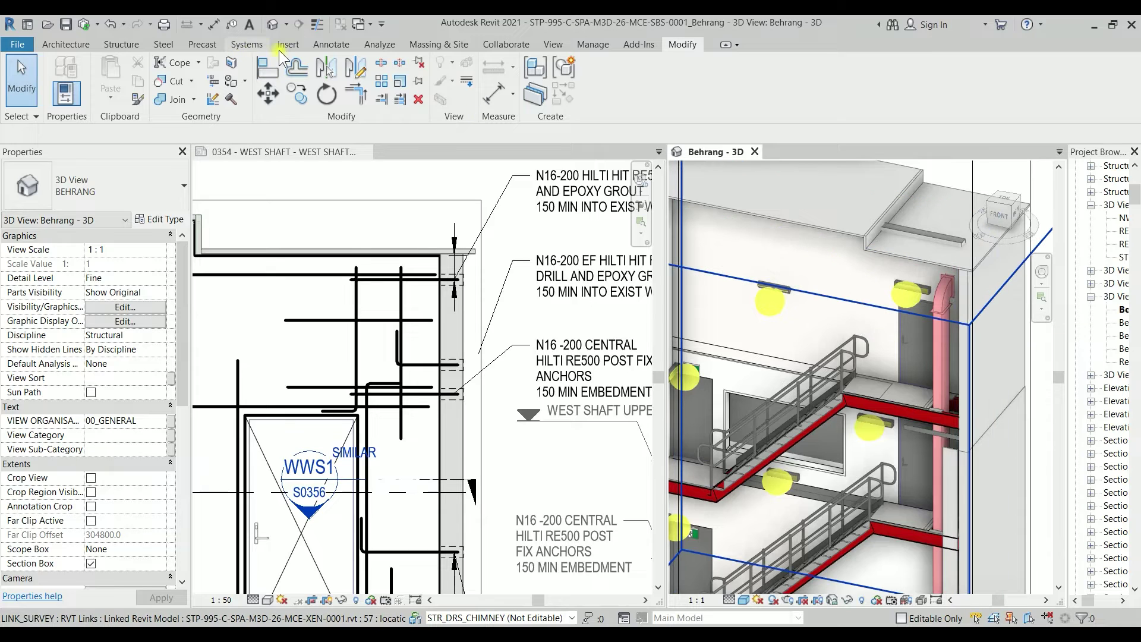
pyautogui.click(121, 44)
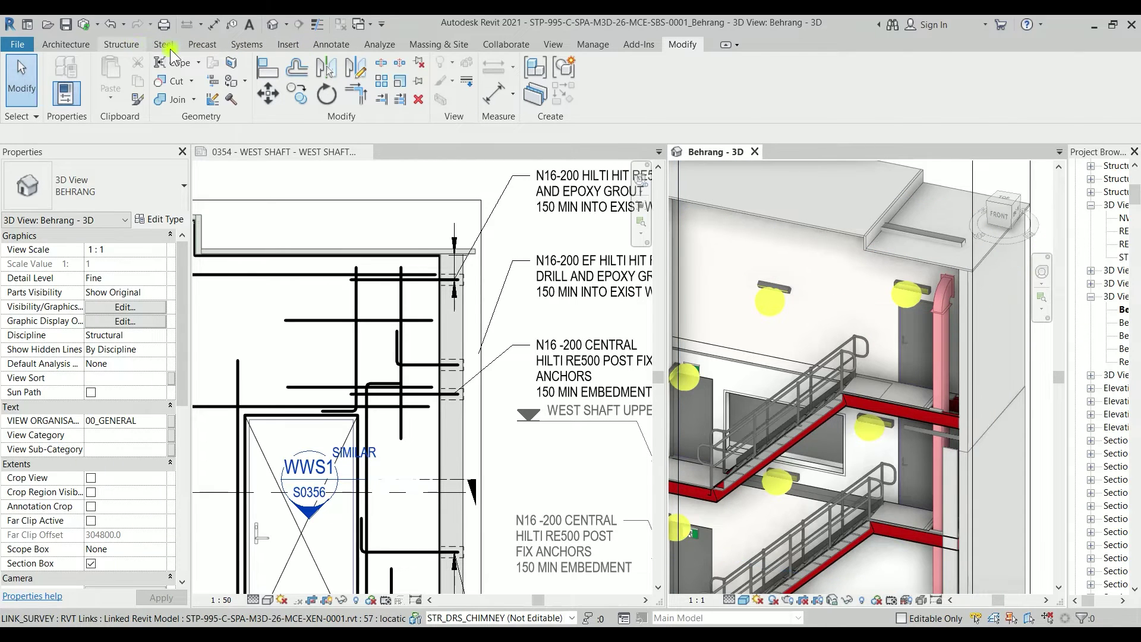
pyautogui.click(679, 69)
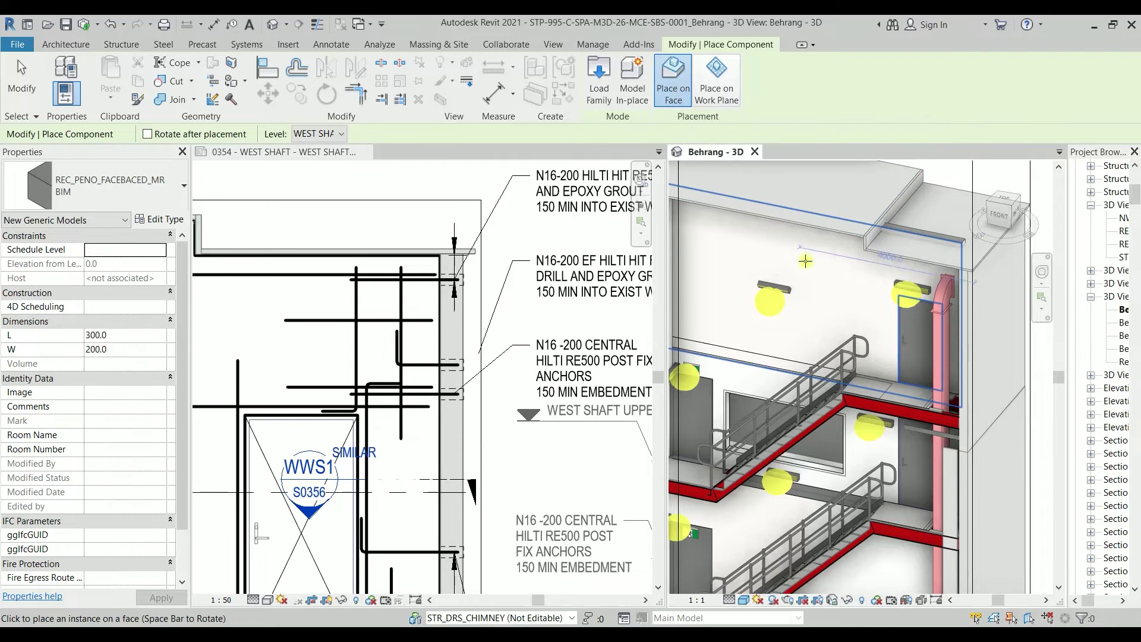
pyautogui.click(825, 250)
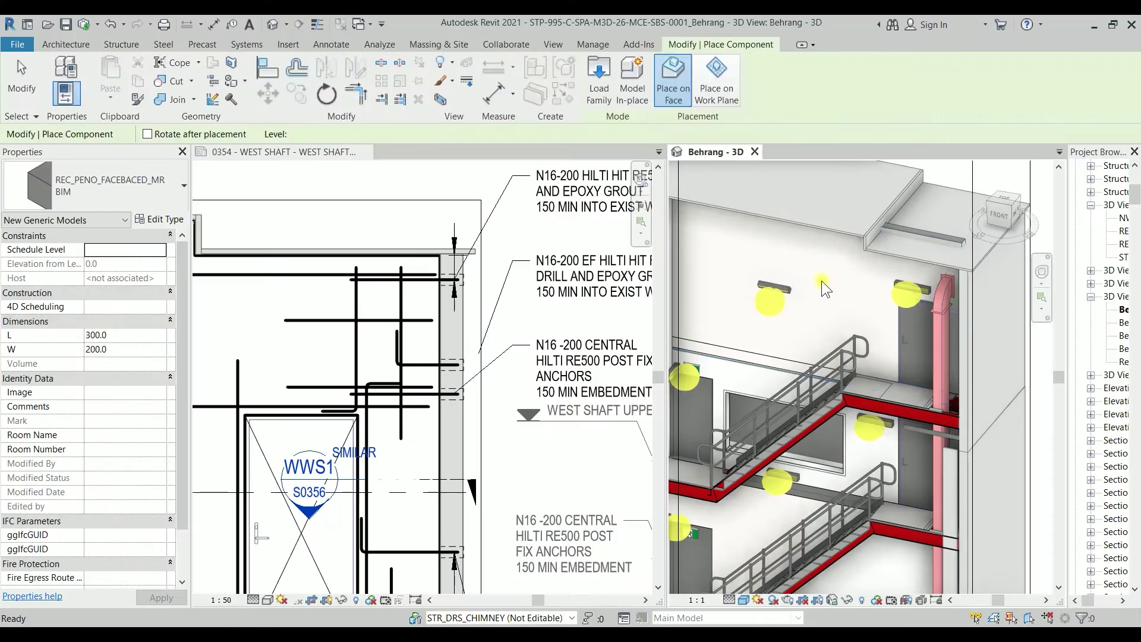
pyautogui.press('Escape')
pyautogui.press('Escape')
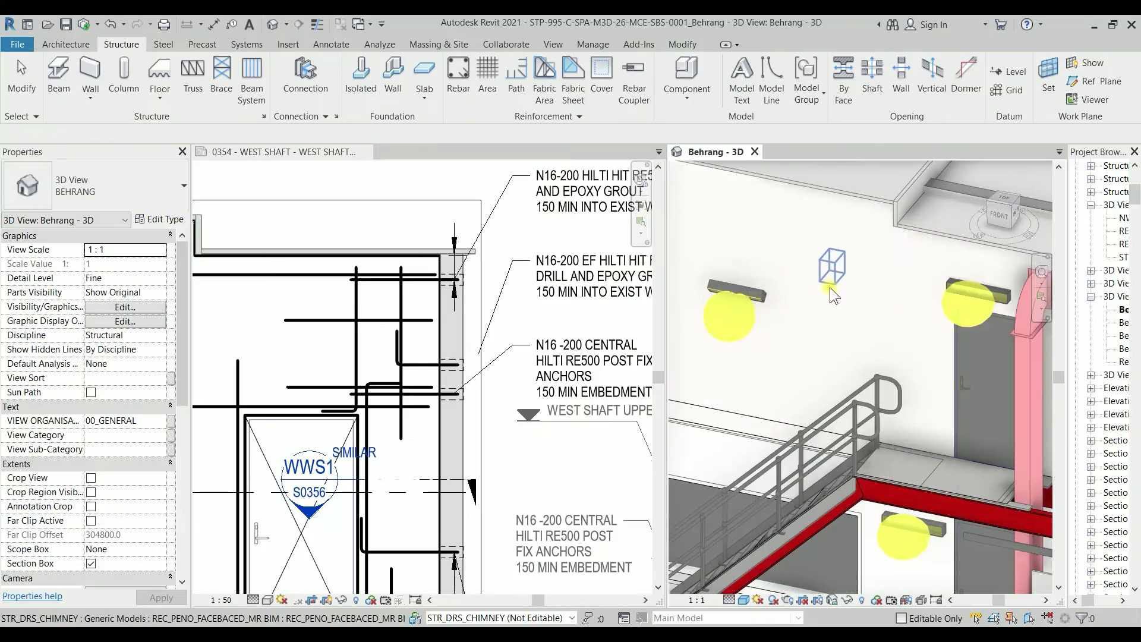
# Check the host and dimension properties of the component placed on the wall
pyautogui.keyDown('shift'); pyautogui.moveTo(829, 287); pyautogui.dragTo(841, 234, button='middle'); pyautogui.keyUp('shift')
pyautogui.click(840, 227)
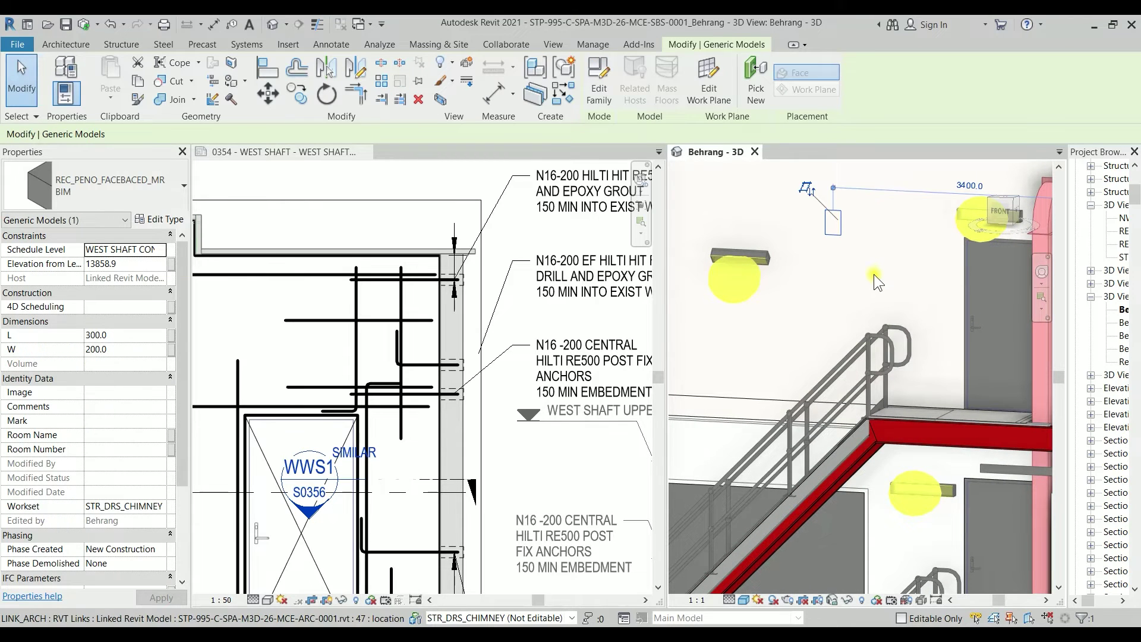
pyautogui.scroll(-2, 874, 274)
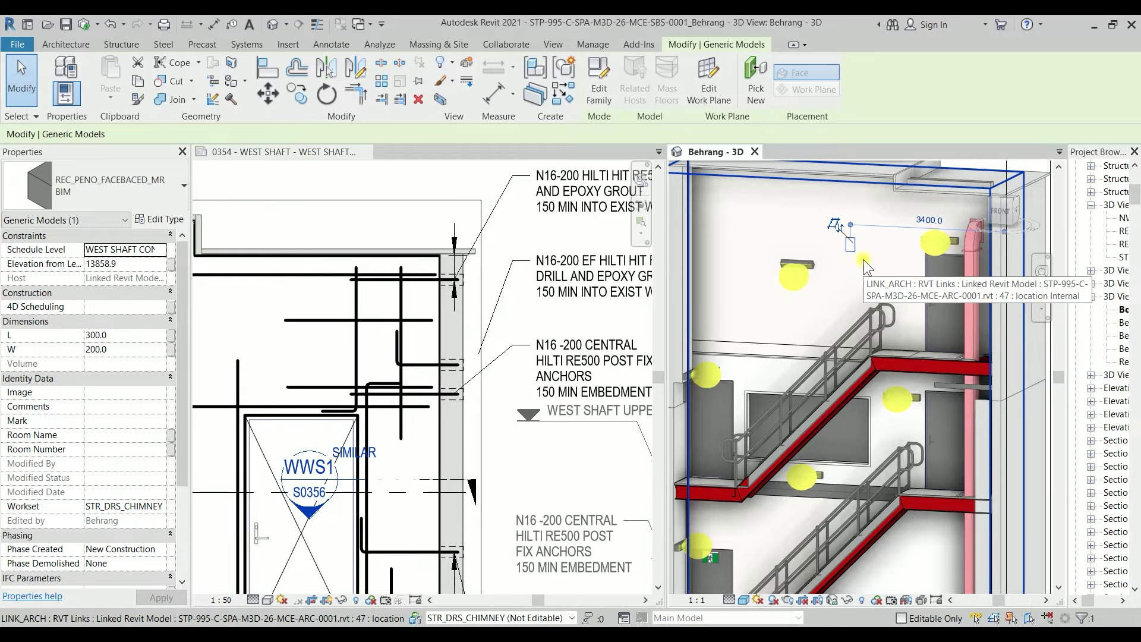
pyautogui.press('Escape')
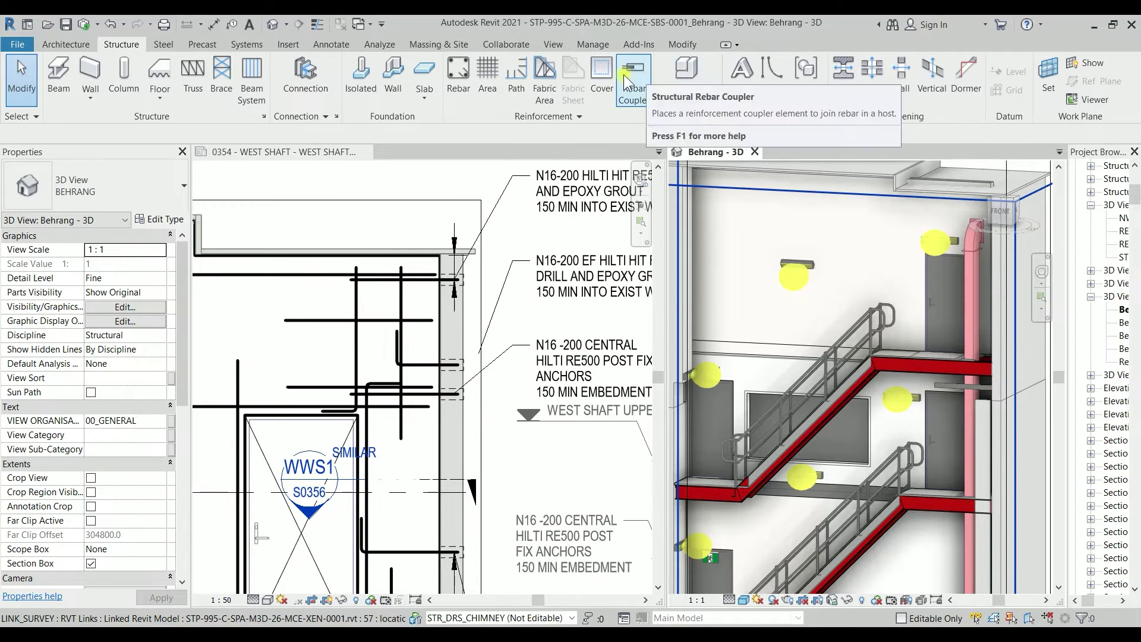
# Try placing another REC_PENO_FACEBACED_MR BIM instance on the same wall face, about 3200 mm from its edge
pyautogui.click(682, 77)
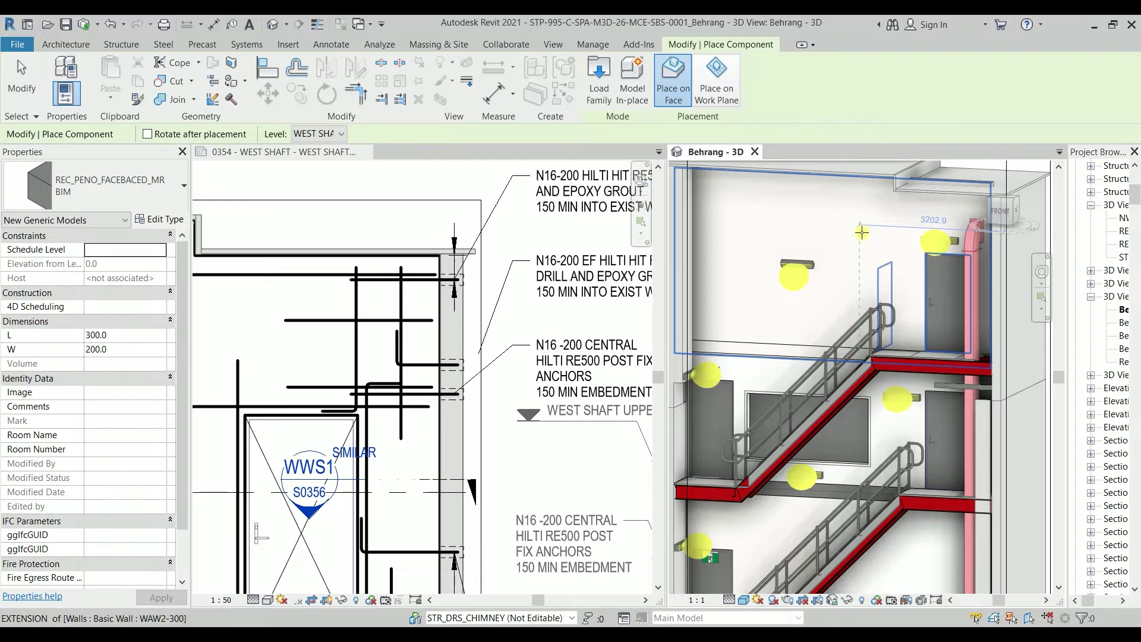
pyautogui.click(861, 232)
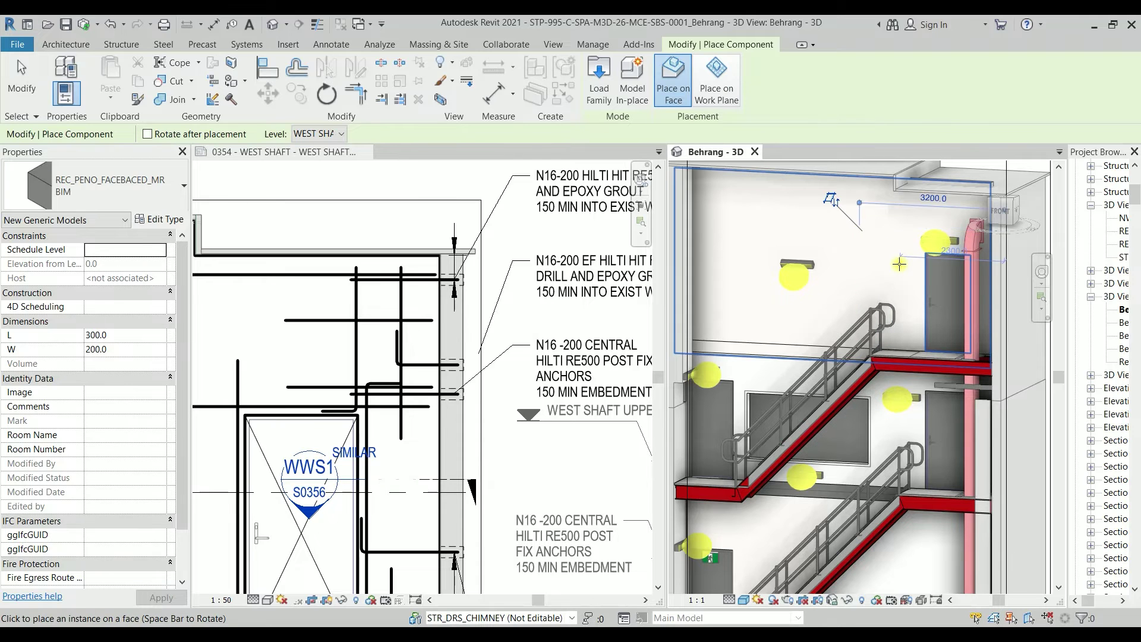
pyautogui.hotkey('ctrl', 'z')
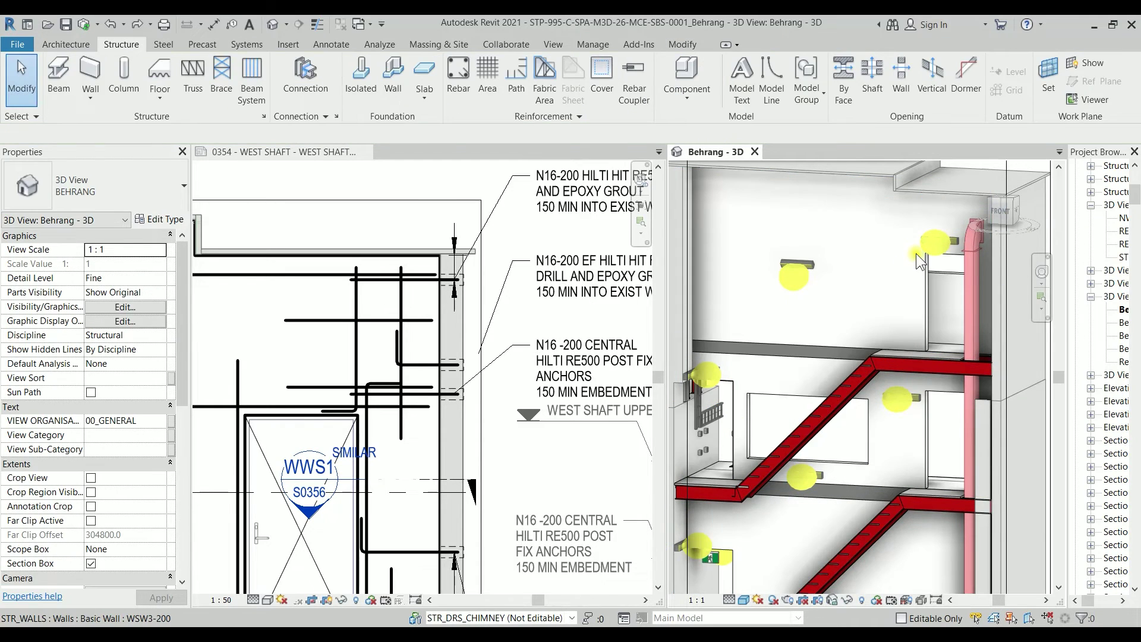
pyautogui.click(873, 238)
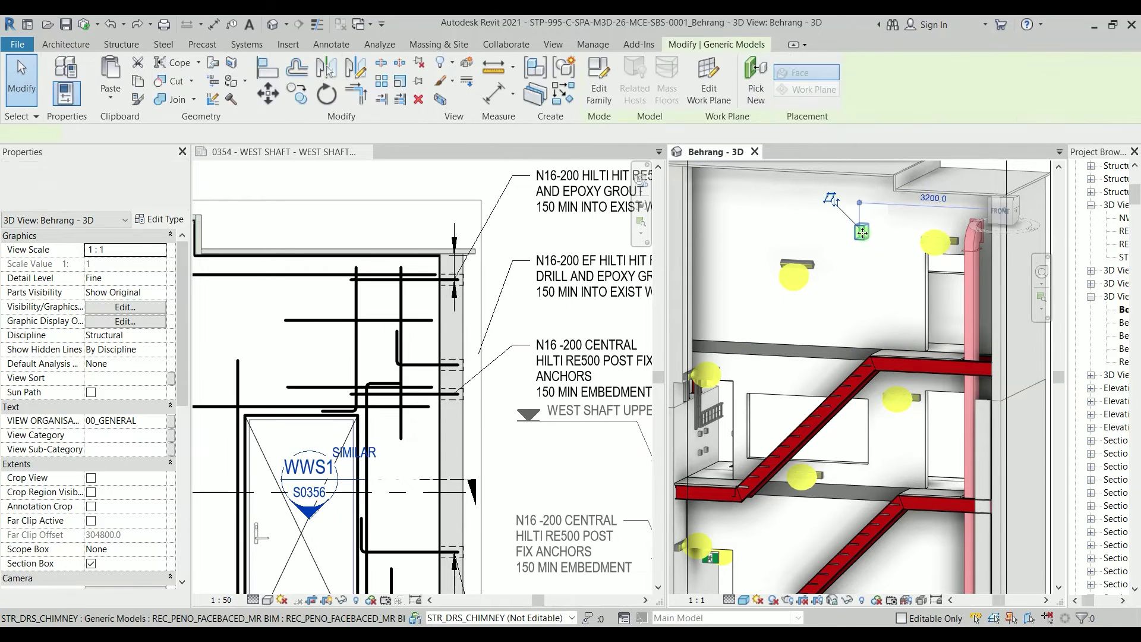
pyautogui.press('Escape')
# Examine the 3D view's Revit link visibility settings, widening the Visibility column to show longer file names
pyautogui.press('v')
pyautogui.press('v')
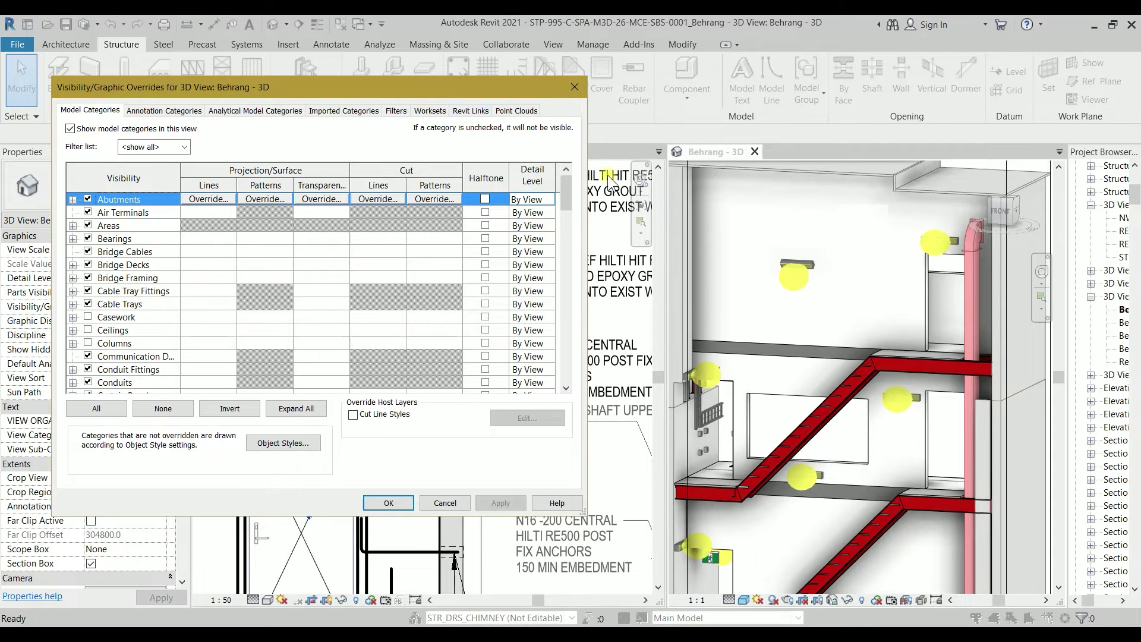
pyautogui.click(471, 110)
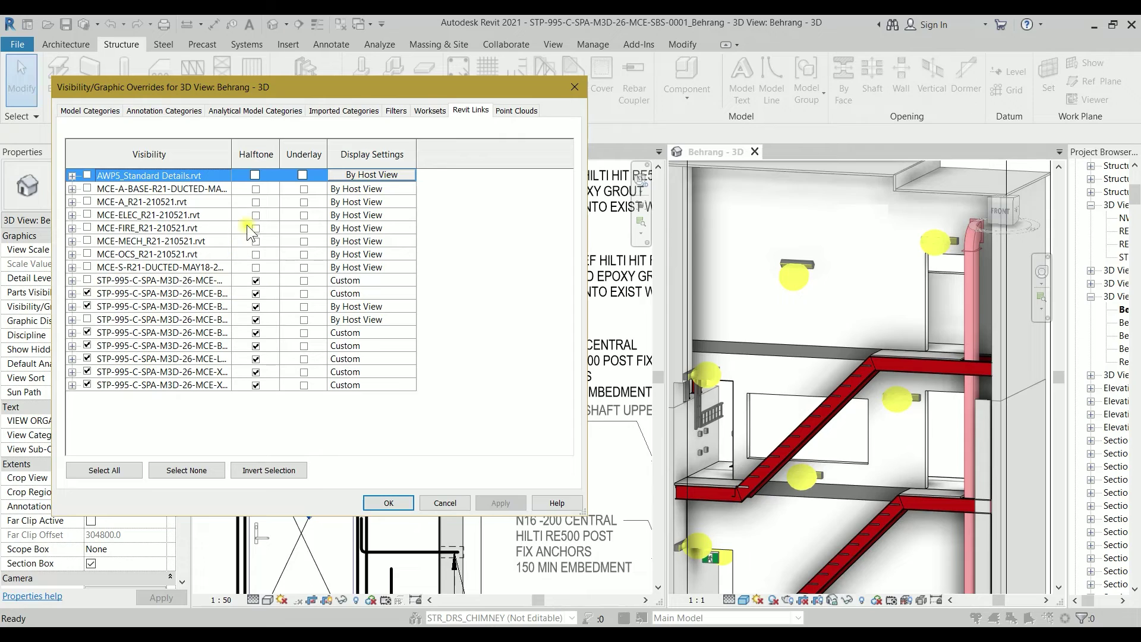
pyautogui.moveTo(234, 154); pyautogui.dragTo(259, 154)
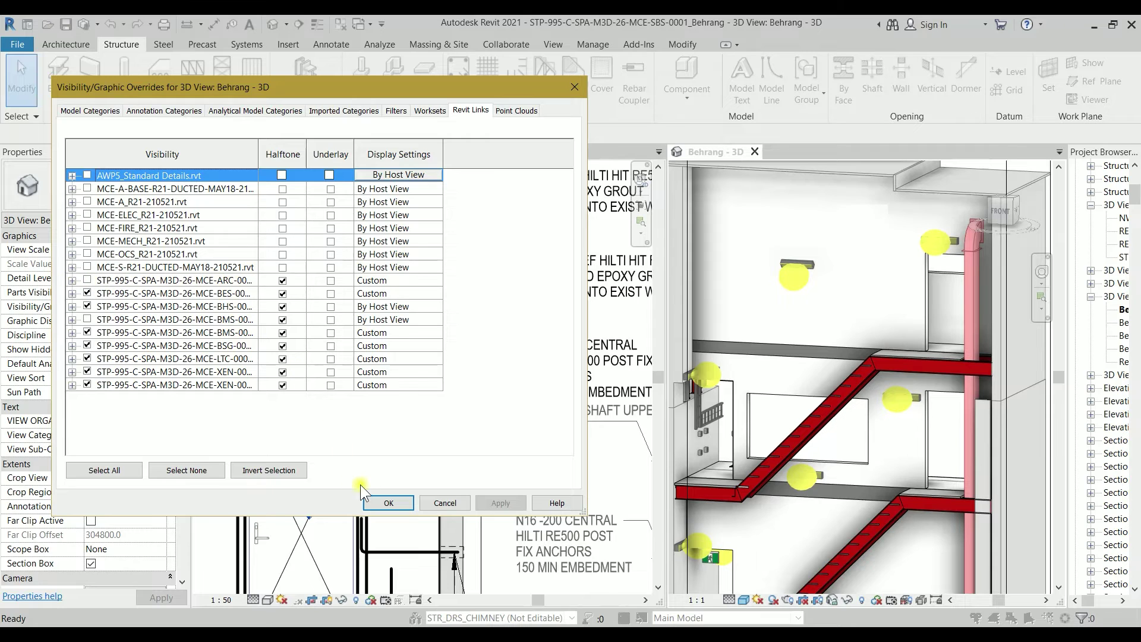
pyautogui.click(378, 499)
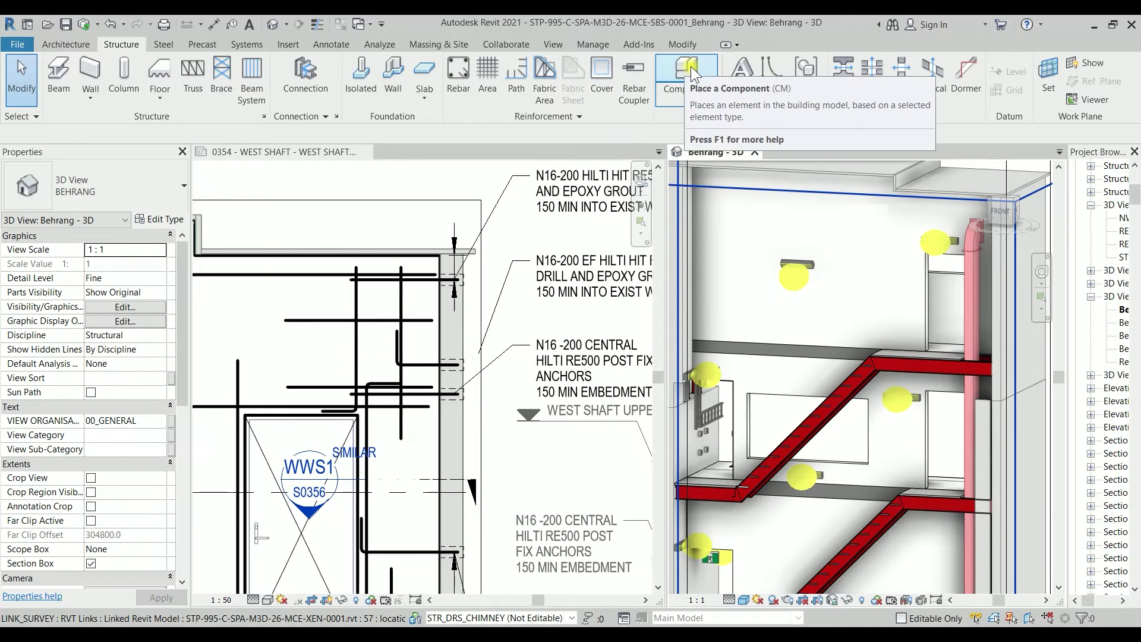
# Place a REC_PENO_FACEBACED_MR BIM opening on the structural wall face above the upper stair, beside the door opening
pyautogui.click(688, 68)
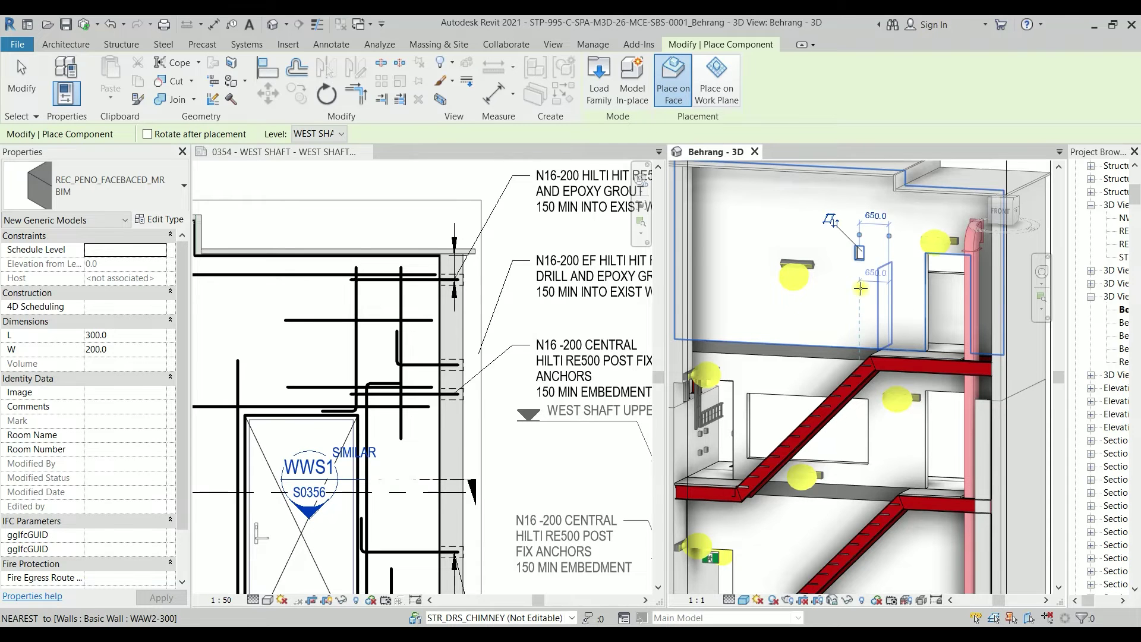
pyautogui.click(863, 251)
pyautogui.press('Escape')
pyautogui.press('Escape')
pyautogui.scroll(3, 864, 252)
pyautogui.click(864, 252)
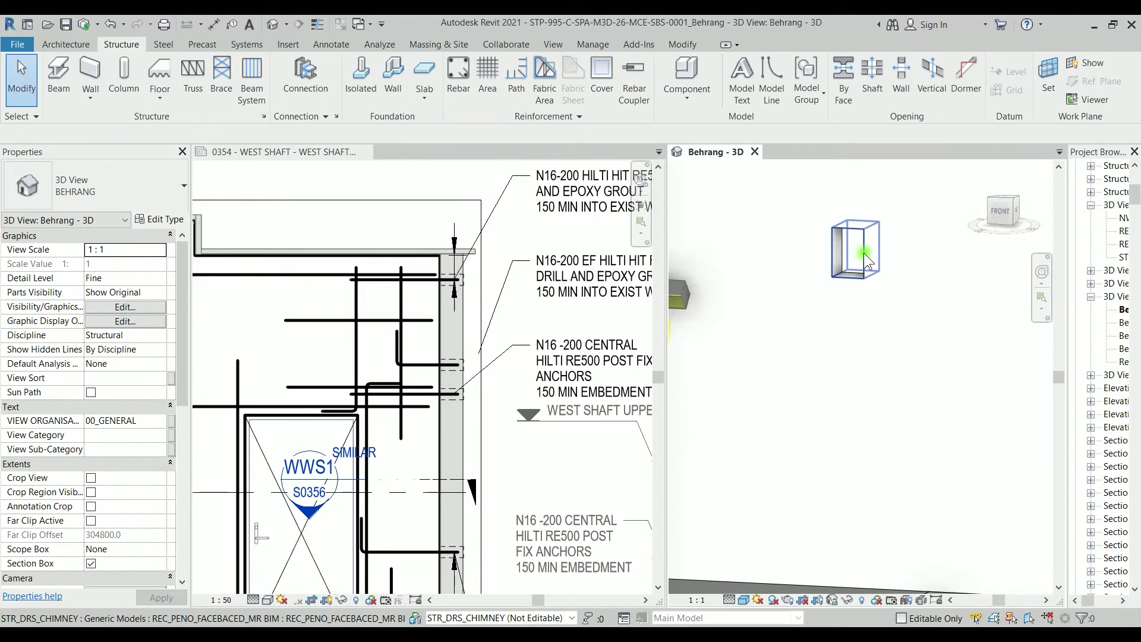
pyautogui.click(746, 327)
# Activate the WSW3 wall elevation on sheet 0354 and examine the crossed lines of the new opening
pyautogui.click(258, 354)
pyautogui.doubleClick(255, 354)
pyautogui.moveTo(255, 354); pyautogui.dragTo(488, 301, button='middle')
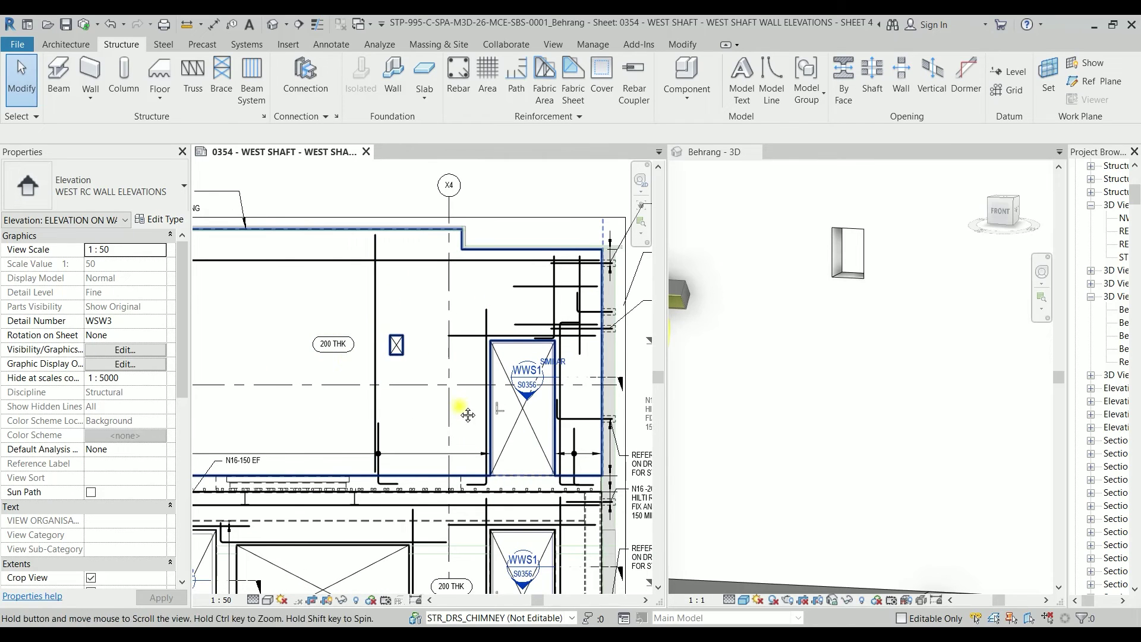
pyautogui.moveTo(464, 410); pyautogui.dragTo(465, 377, button='middle')
pyautogui.scroll(2, 404, 319)
pyautogui.scroll(2, 404, 319)
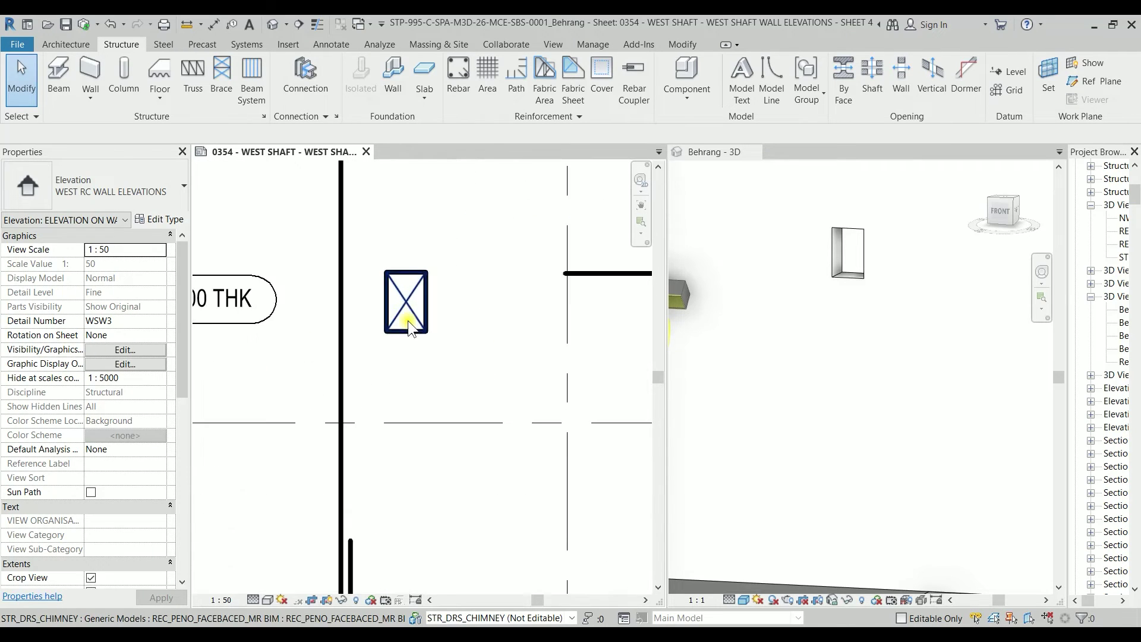
pyautogui.scroll(-1, 377, 318)
pyautogui.moveTo(376, 319); pyautogui.dragTo(326, 300, button='middle')
pyautogui.scroll(2, 325, 297)
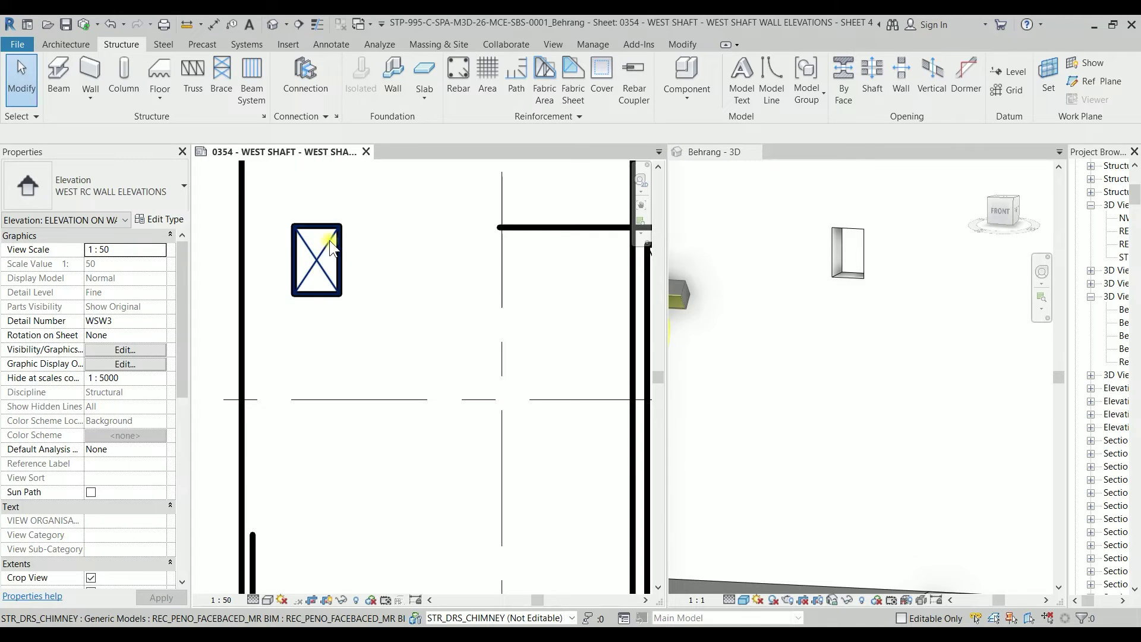
pyautogui.scroll(-2, 309, 268)
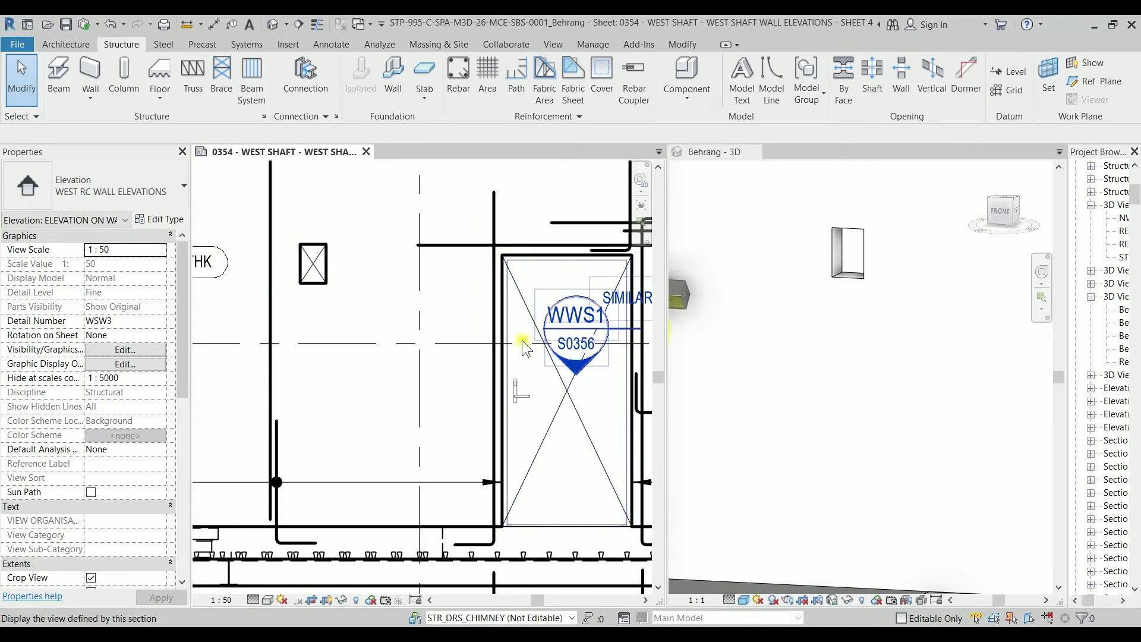
# Stretch the wall opening in the elevation to about 587 mm for L and 592 mm for W
pyautogui.click(315, 266)
pyautogui.scroll(1, 313, 266)
pyautogui.scroll(1, 313, 265)
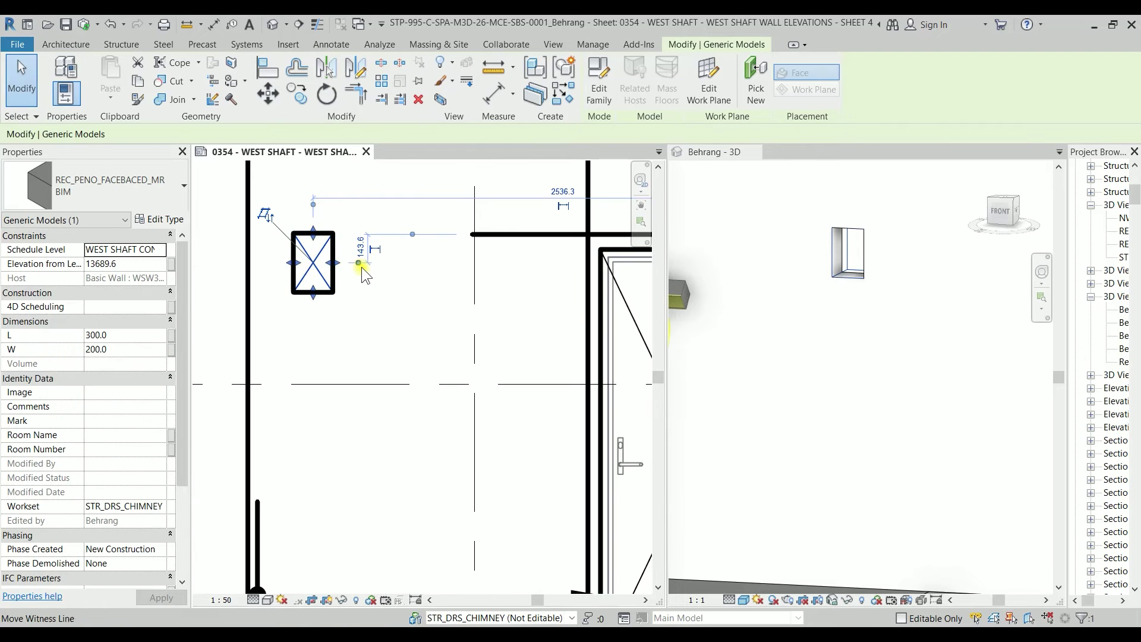
pyautogui.moveTo(349, 319); pyautogui.dragTo(340, 310)
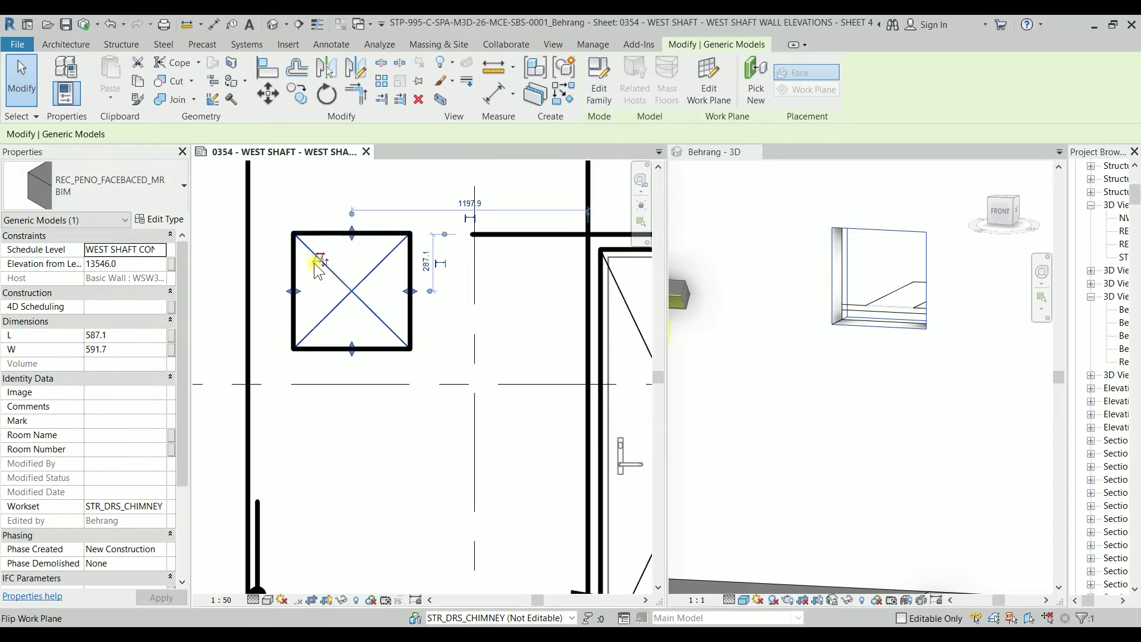
pyautogui.scroll(-2, 365, 288)
pyautogui.scroll(-3, 365, 288)
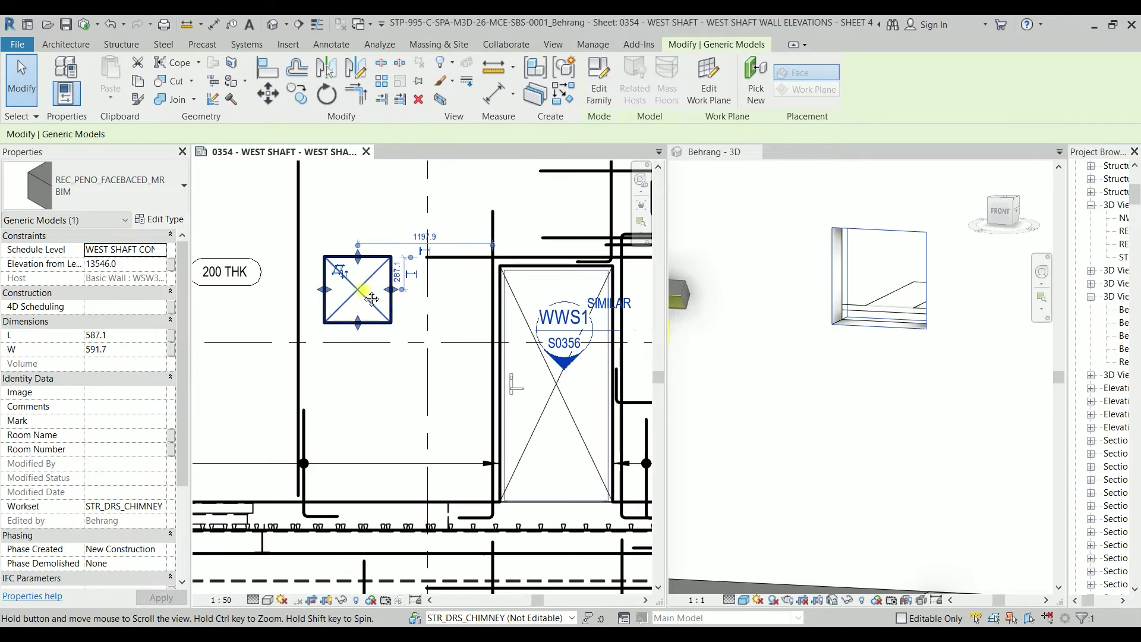
pyautogui.scroll(3, 524, 291)
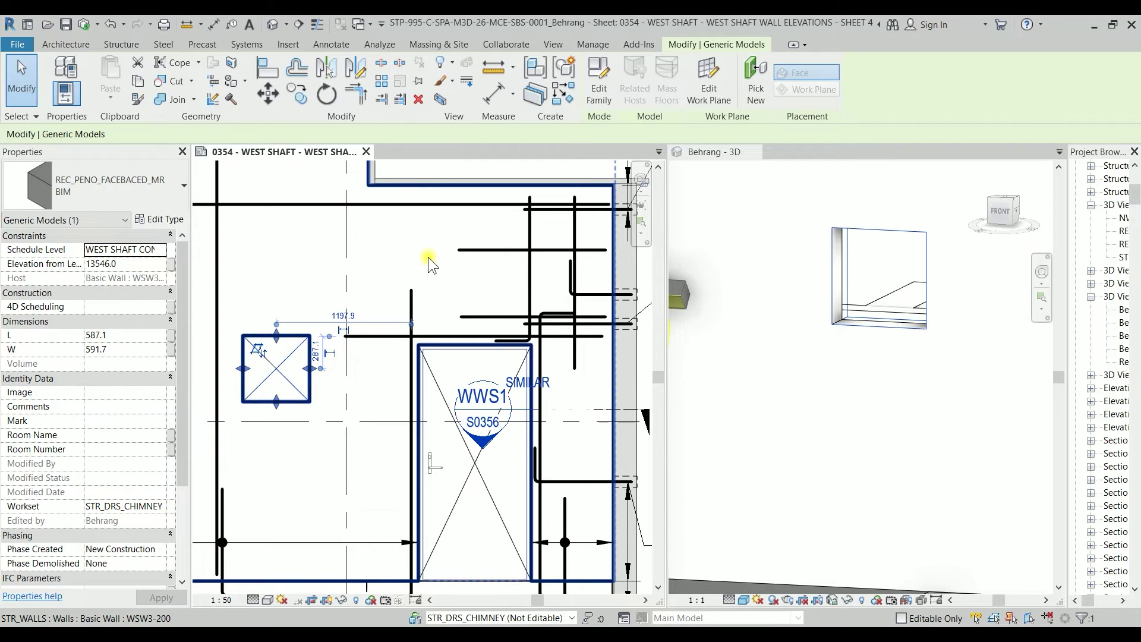
pyautogui.scroll(-2, 447, 256)
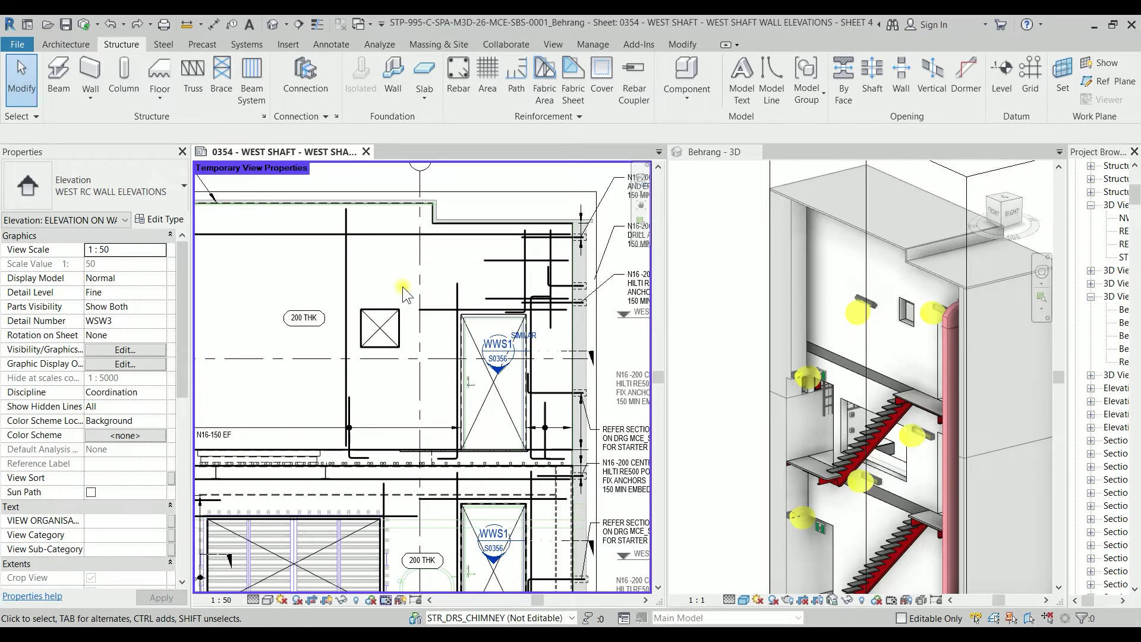
# Assign the linked BMS-0002 model containing the pink vertical duct to the LINK_BUILDING SERVICES workset
pyautogui.click(947, 361)
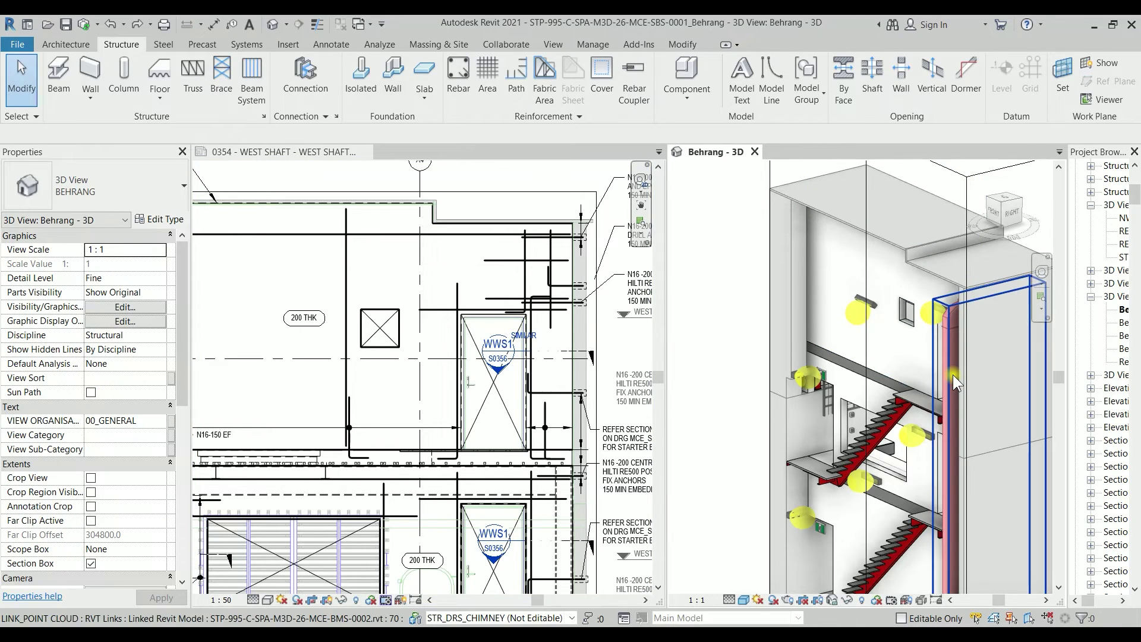
pyautogui.click(953, 375)
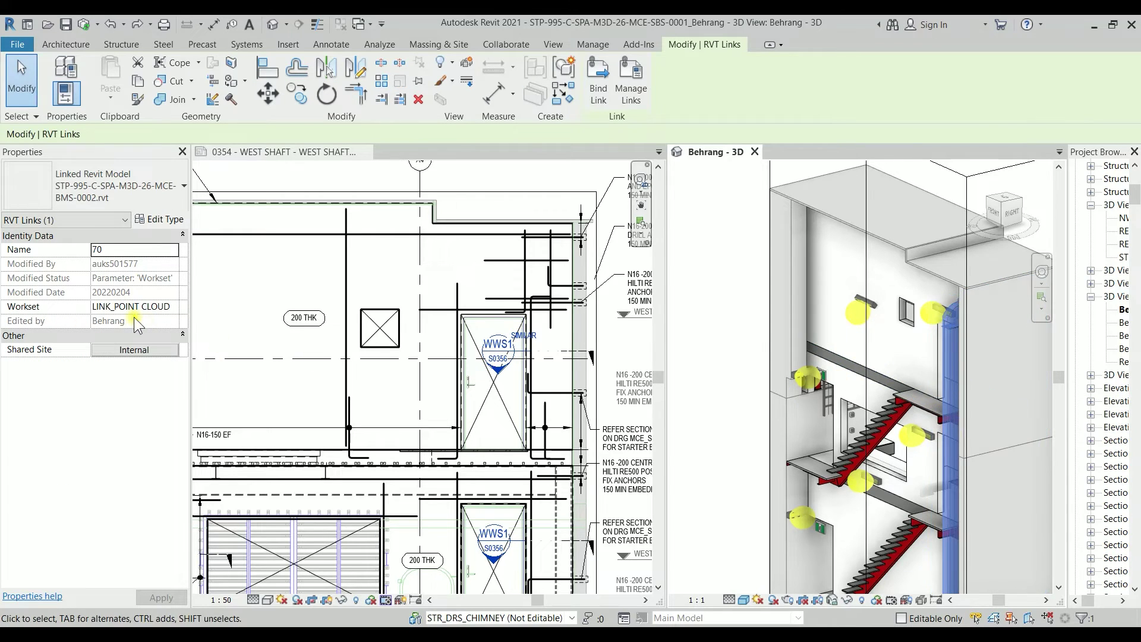
pyautogui.click(173, 309)
pyautogui.click(173, 309)
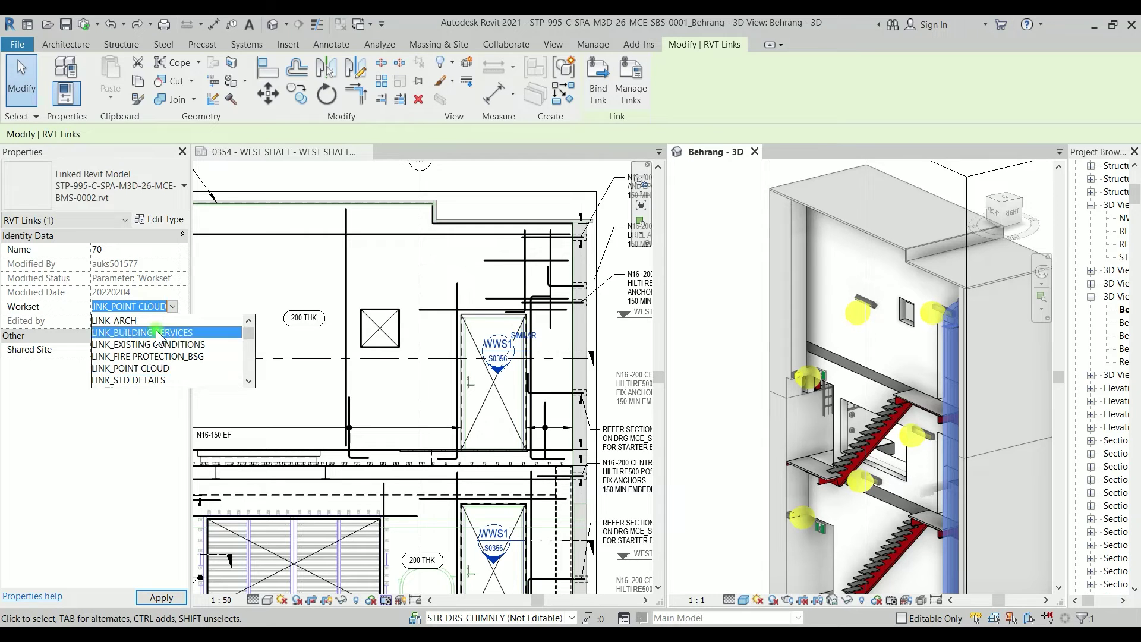
pyautogui.click(156, 332)
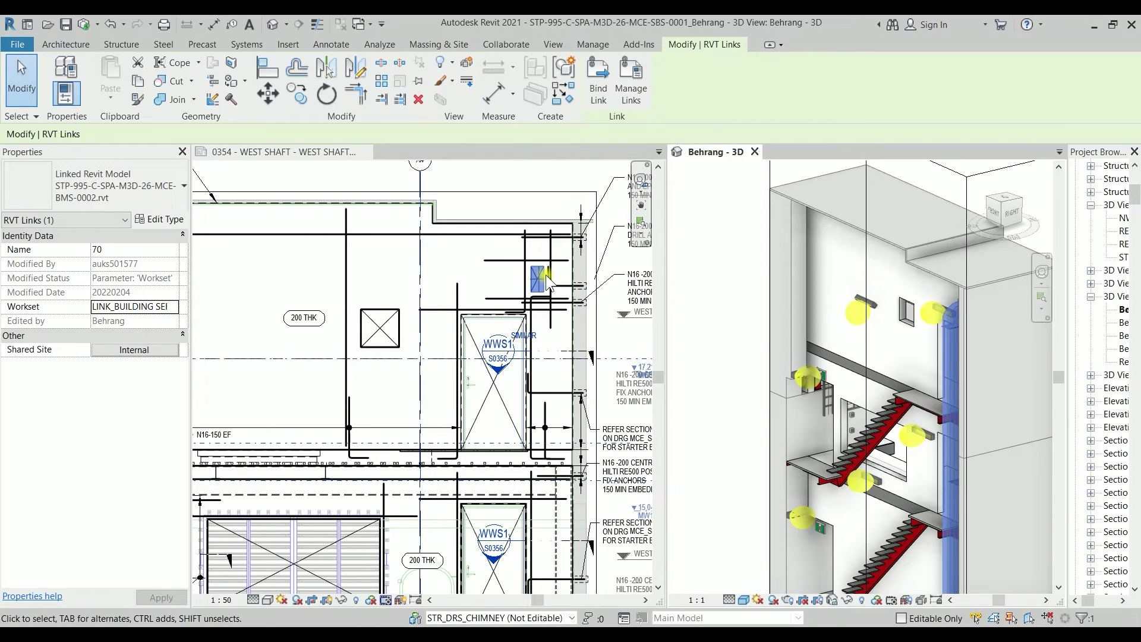
pyautogui.click(484, 277)
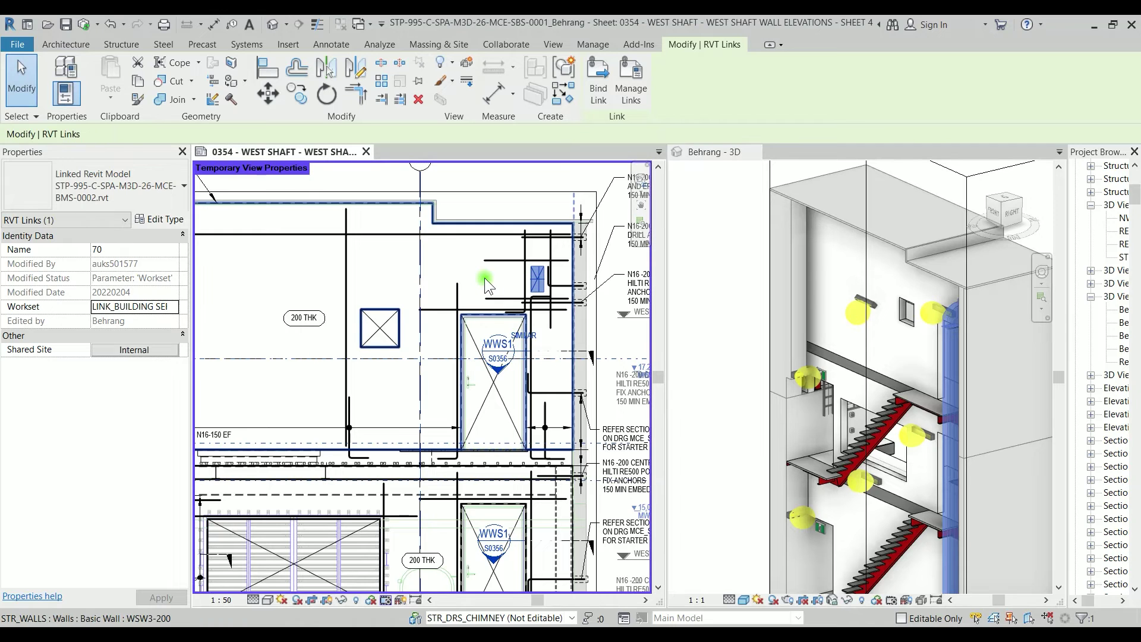
pyautogui.click(884, 319)
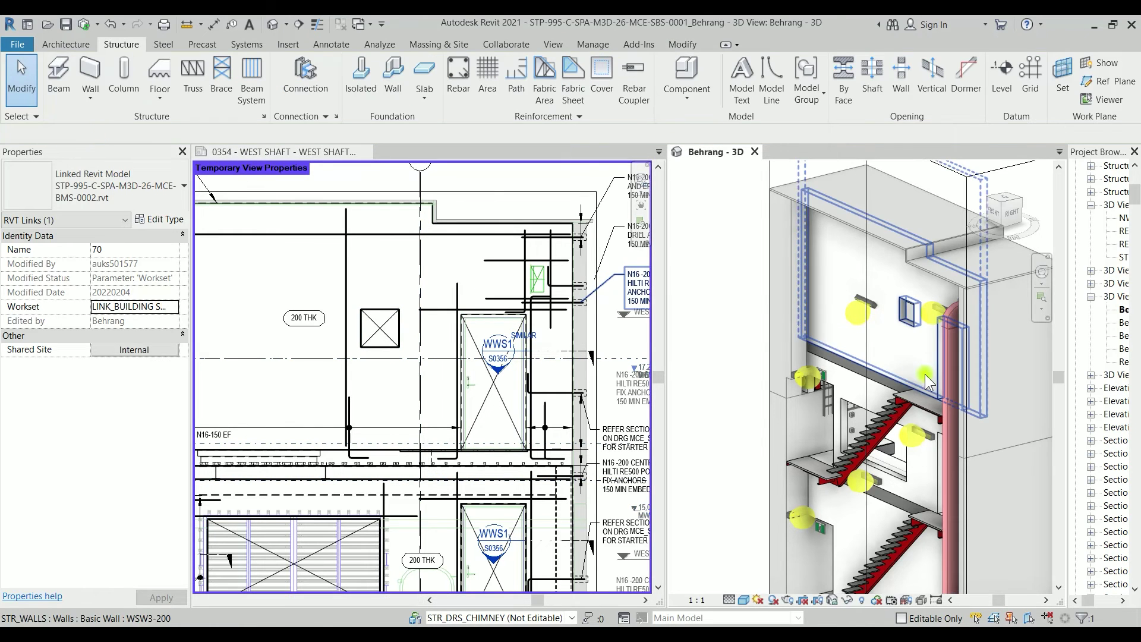
# Move the selected crossed wall opening in the WSW3 elevation over the duct outline above the door
pyautogui.moveTo(936, 384); pyautogui.dragTo(841, 369, button='middle')
pyautogui.scroll(5, 961, 284)
pyautogui.press('Escape')
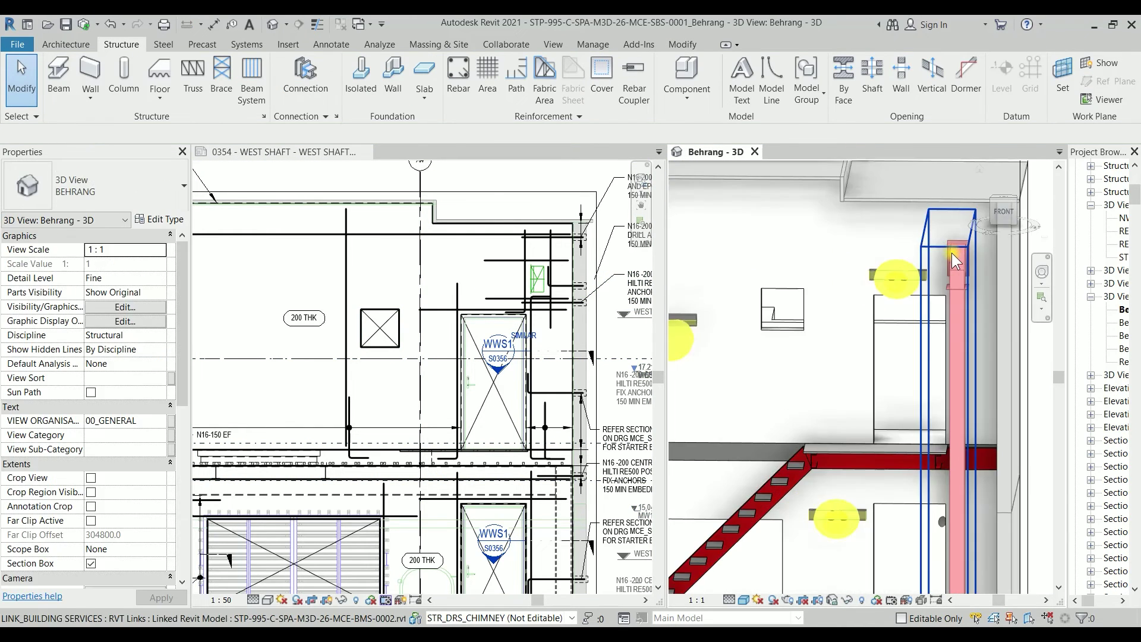
pyautogui.moveTo(962, 282); pyautogui.dragTo(932, 307, button='middle')
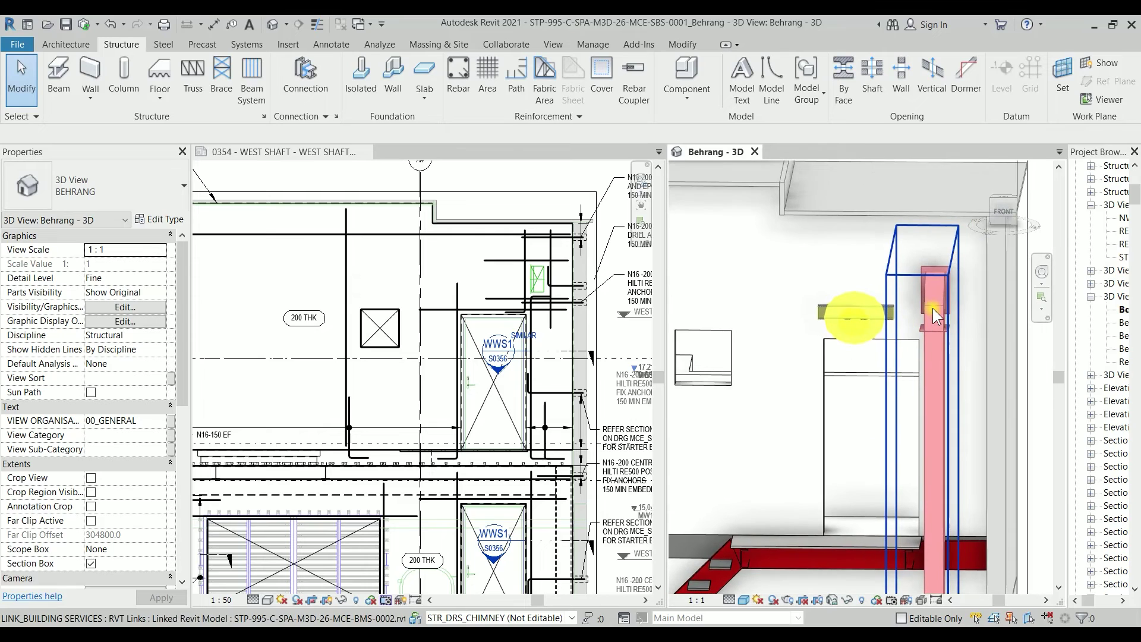
pyautogui.doubleClick(537, 284)
pyautogui.scroll(2, 371, 313)
pyautogui.click(357, 377)
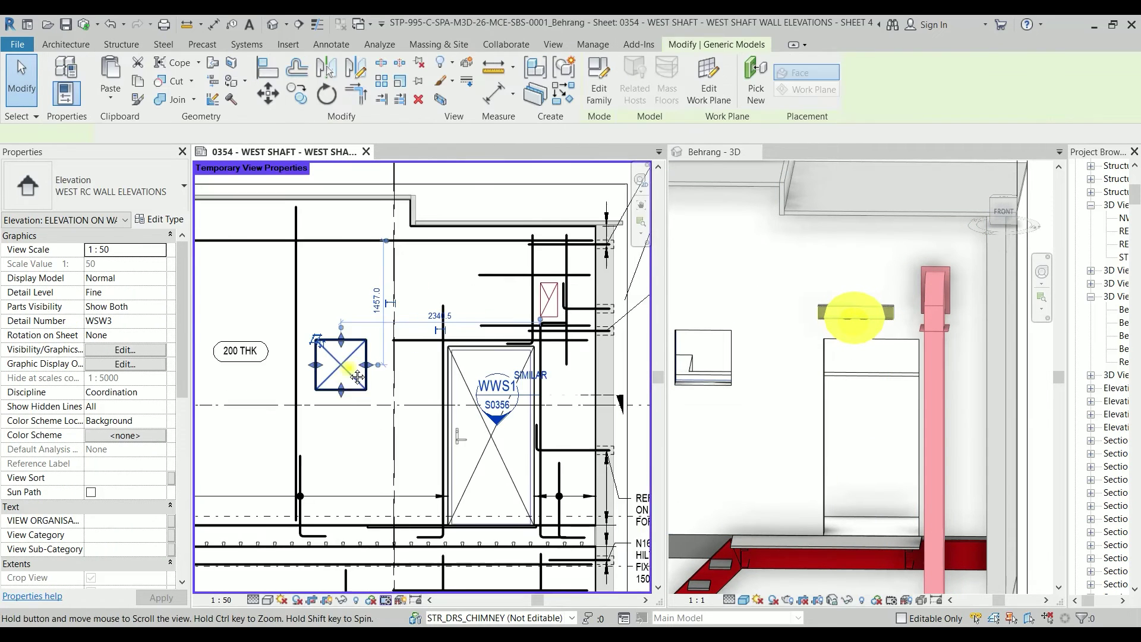
pyautogui.moveTo(357, 376); pyautogui.dragTo(299, 388, button='middle')
pyautogui.scroll(1, 299, 388)
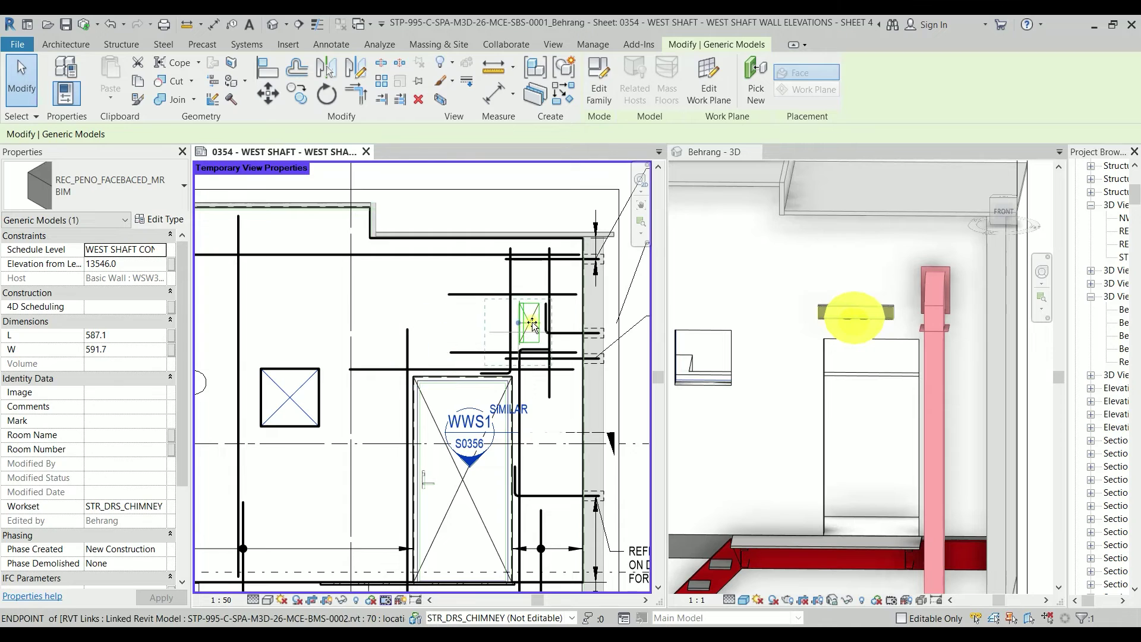
pyautogui.scroll(5, 539, 319)
pyautogui.scroll(2, 539, 319)
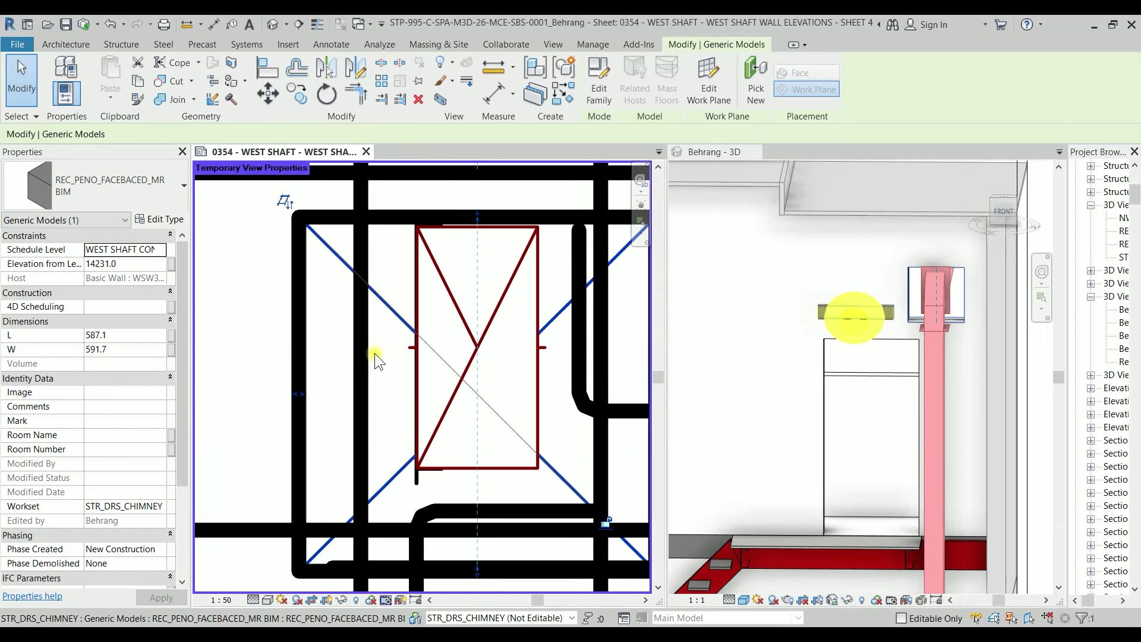
# Stretch the opening's four edges to the duct outline, giving about 400 mm for L and 202 mm for W
pyautogui.moveTo(300, 391); pyautogui.dragTo(415, 374)
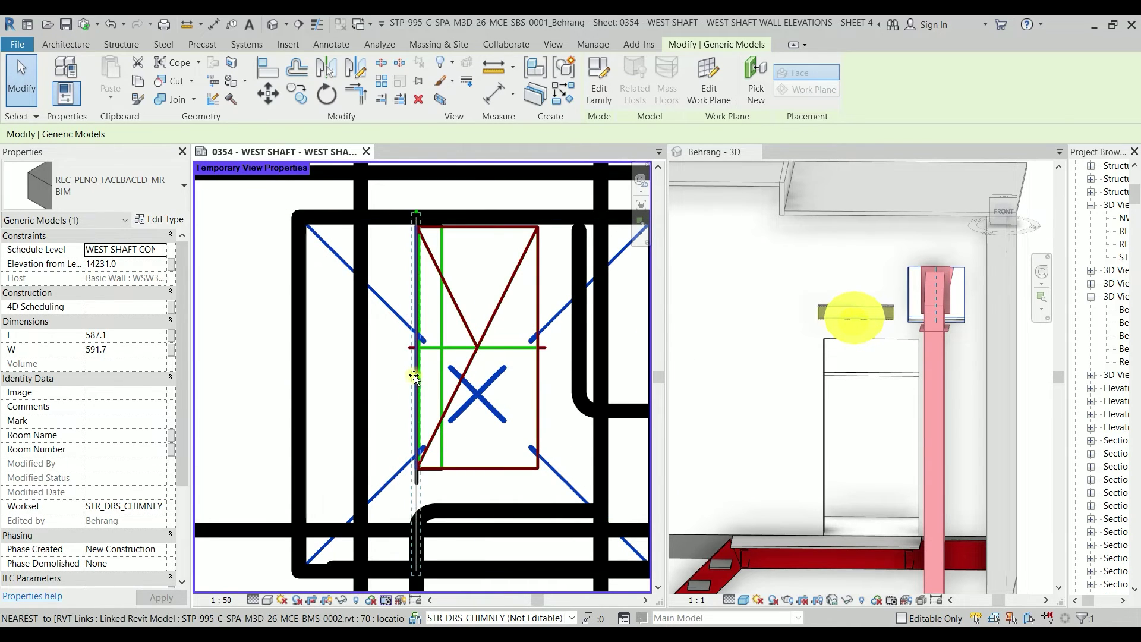
pyautogui.scroll(1, 526, 240)
pyautogui.moveTo(526, 239); pyautogui.dragTo(429, 251, button='middle')
pyautogui.moveTo(422, 262); pyautogui.dragTo(424, 274)
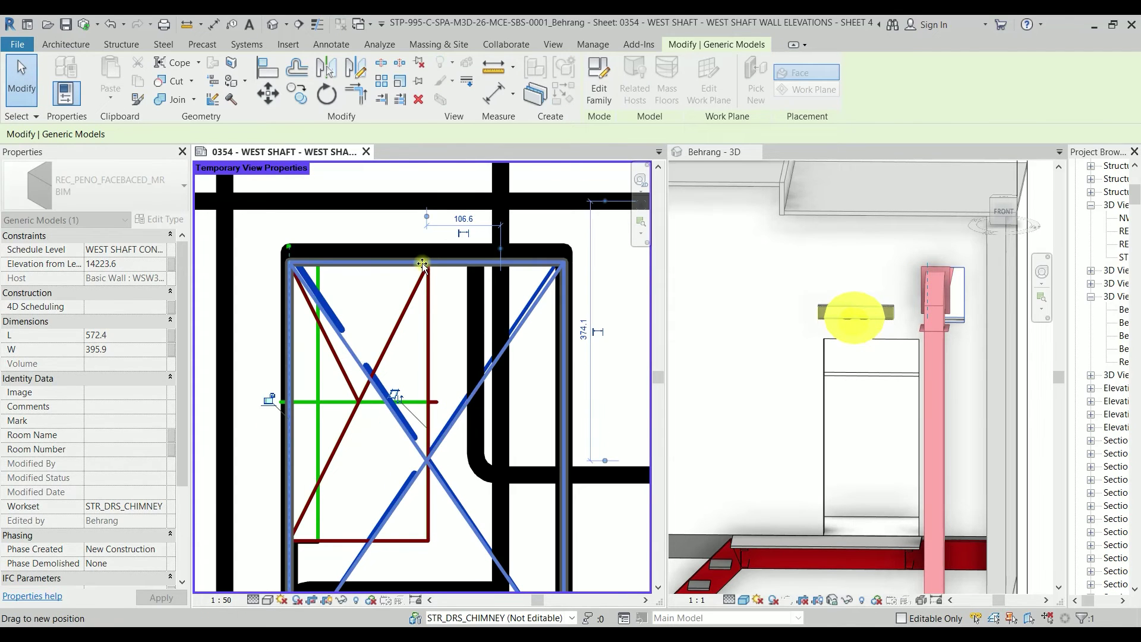
pyautogui.click(565, 458)
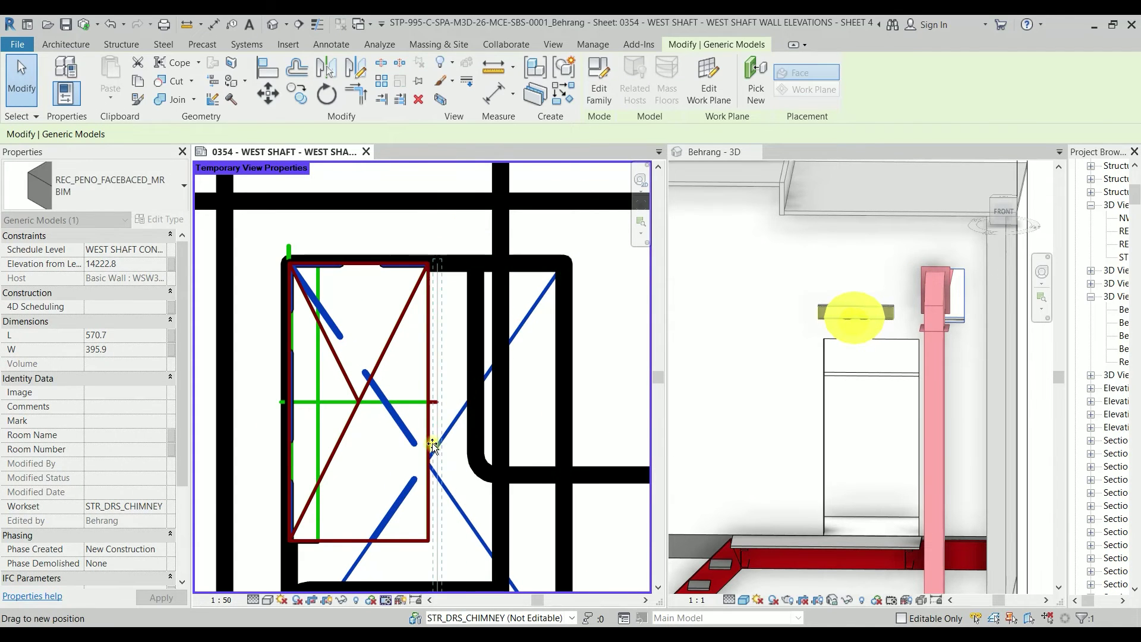
pyautogui.moveTo(423, 433); pyautogui.dragTo(483, 294, button='middle')
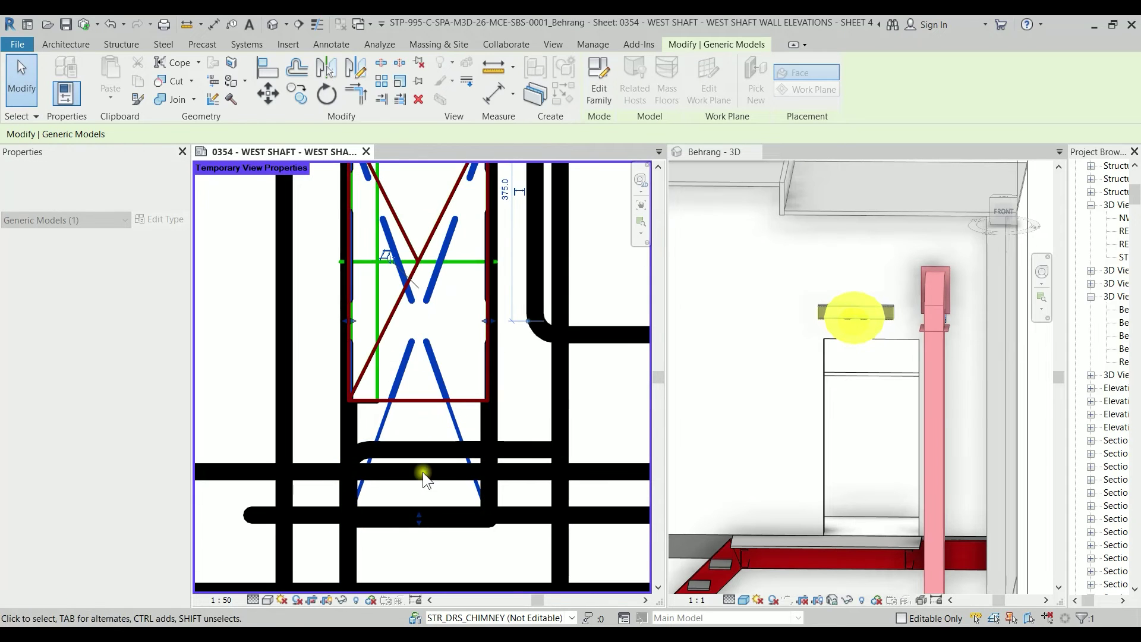
pyautogui.click(417, 518)
pyautogui.moveTo(412, 401); pyautogui.dragTo(412, 401)
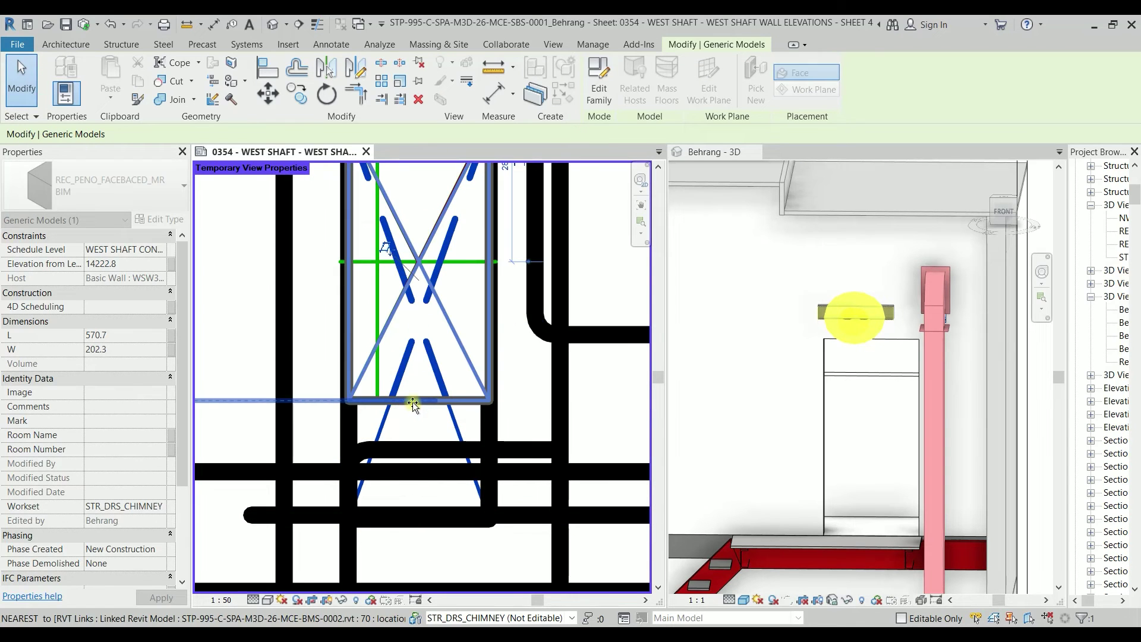
pyautogui.scroll(-1, 423, 380)
pyautogui.scroll(-1, 418, 315)
pyautogui.scroll(1, 395, 361)
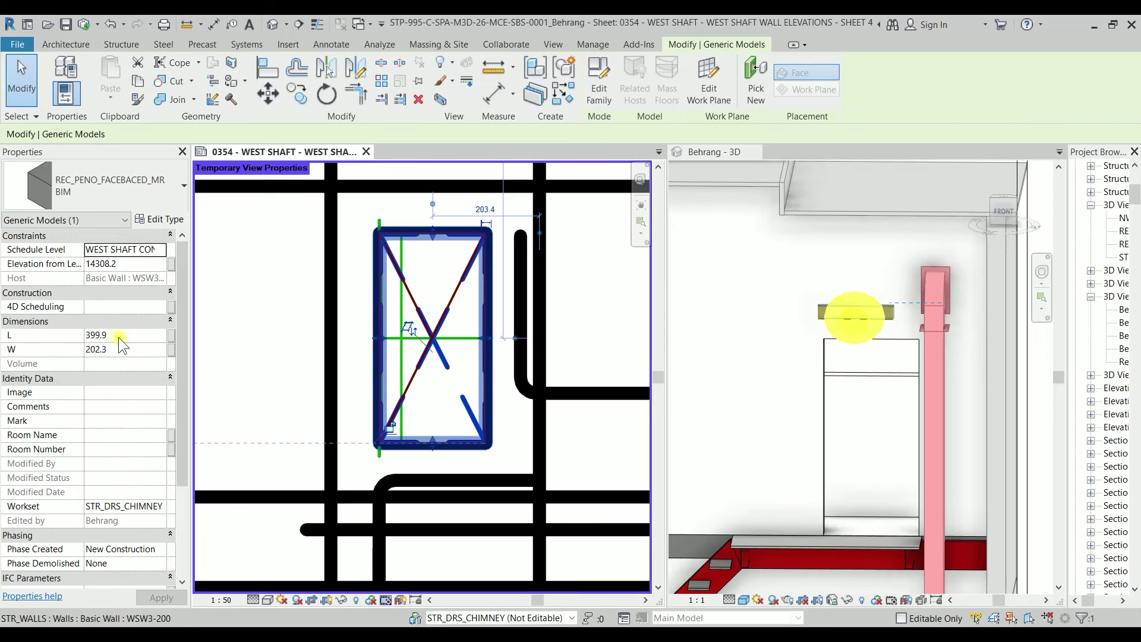
# Set the duct opening's L to 400 and W to 200, and inspect it around the duct in 3D
pyautogui.click(103, 335)
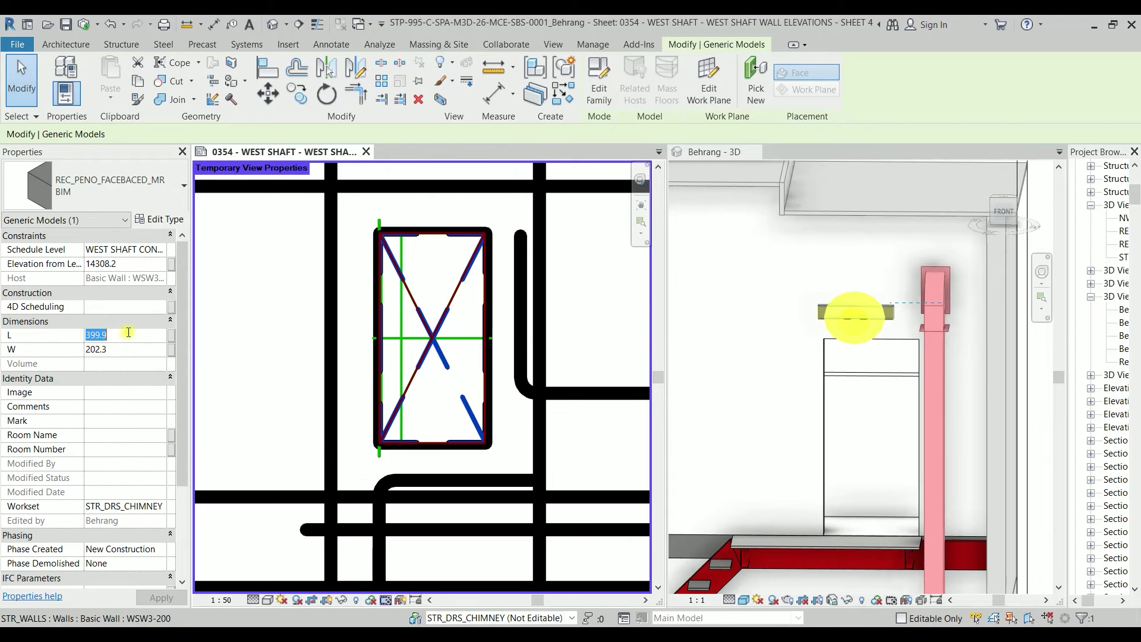
pyautogui.write('400')
pyautogui.click(129, 348)
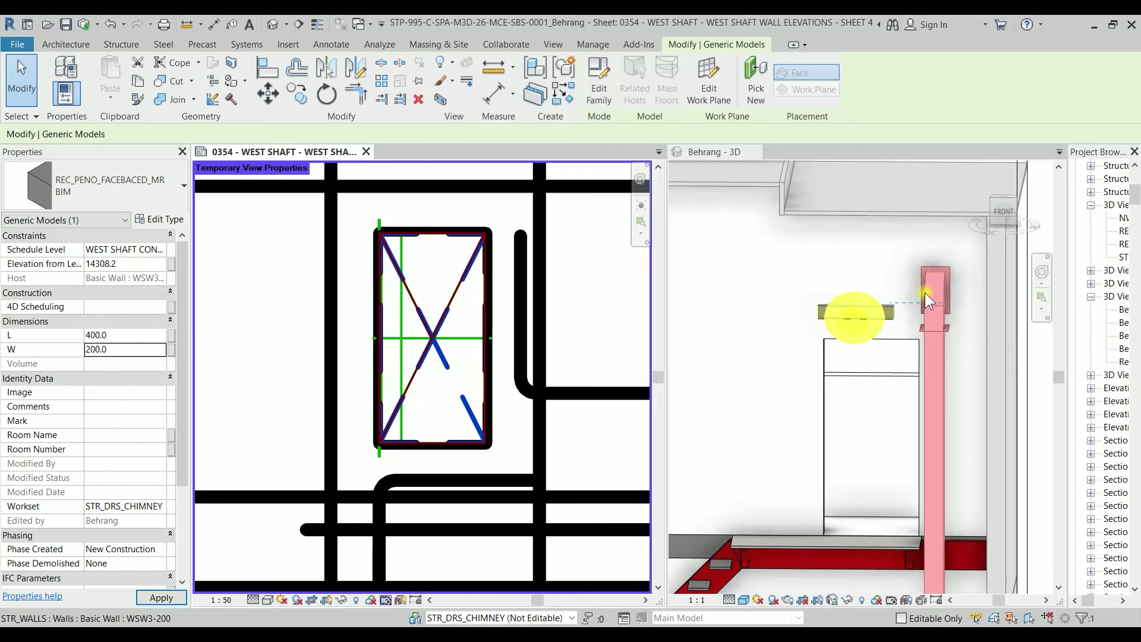
pyautogui.click(763, 292)
pyautogui.keyDown('shift'); pyautogui.moveTo(763, 293); pyautogui.dragTo(885, 313, button='middle'); pyautogui.keyUp('shift')
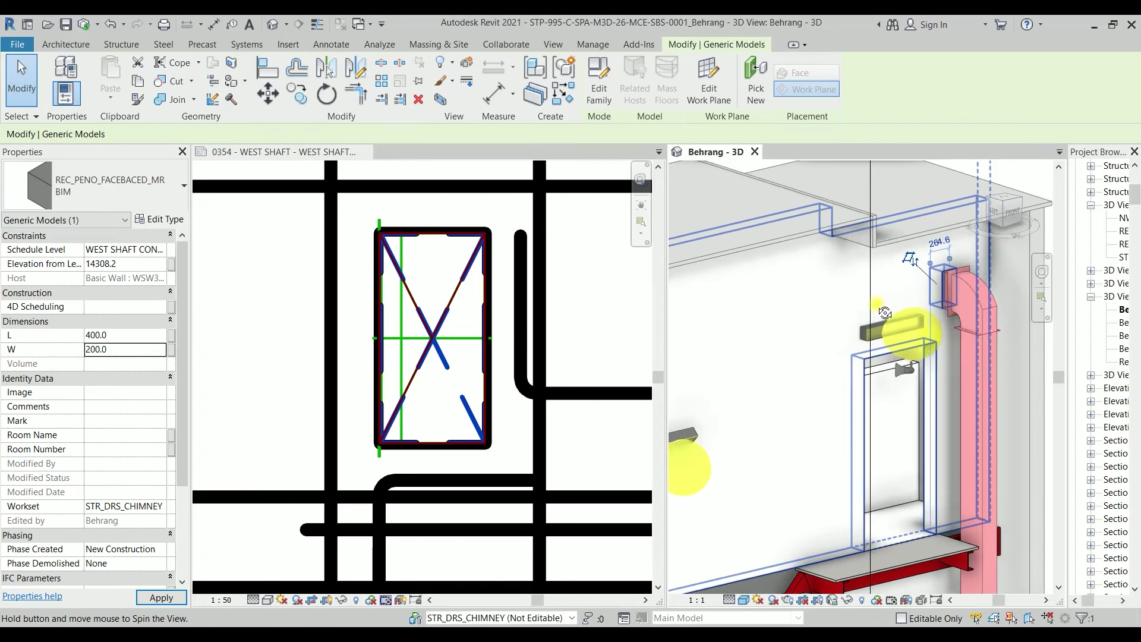
pyautogui.scroll(6, 944, 276)
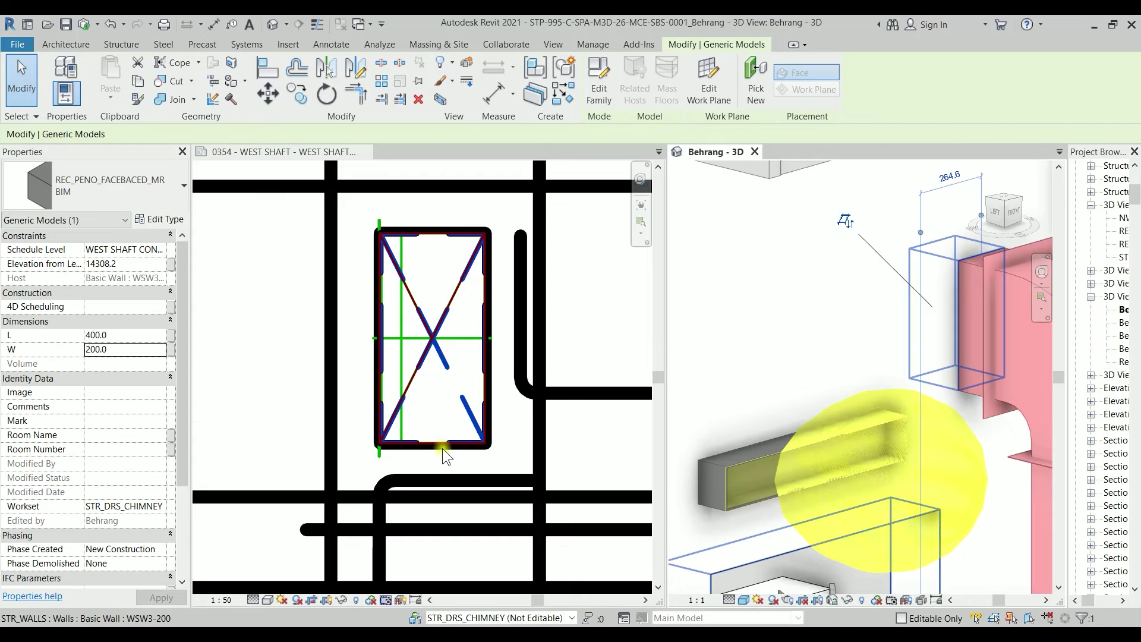
# Set the duct opening's L to 500 and W to 300, and inspect the clearance around the duct in 3D
pyautogui.click(126, 336)
pyautogui.write('500')
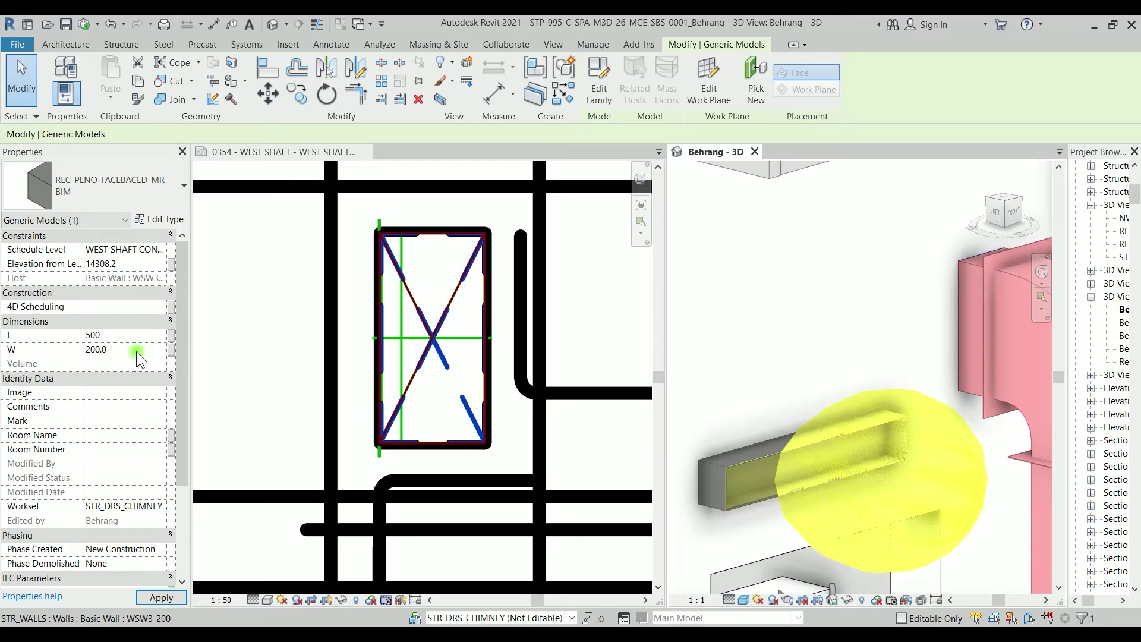
pyautogui.click(136, 351)
pyautogui.press('Return')
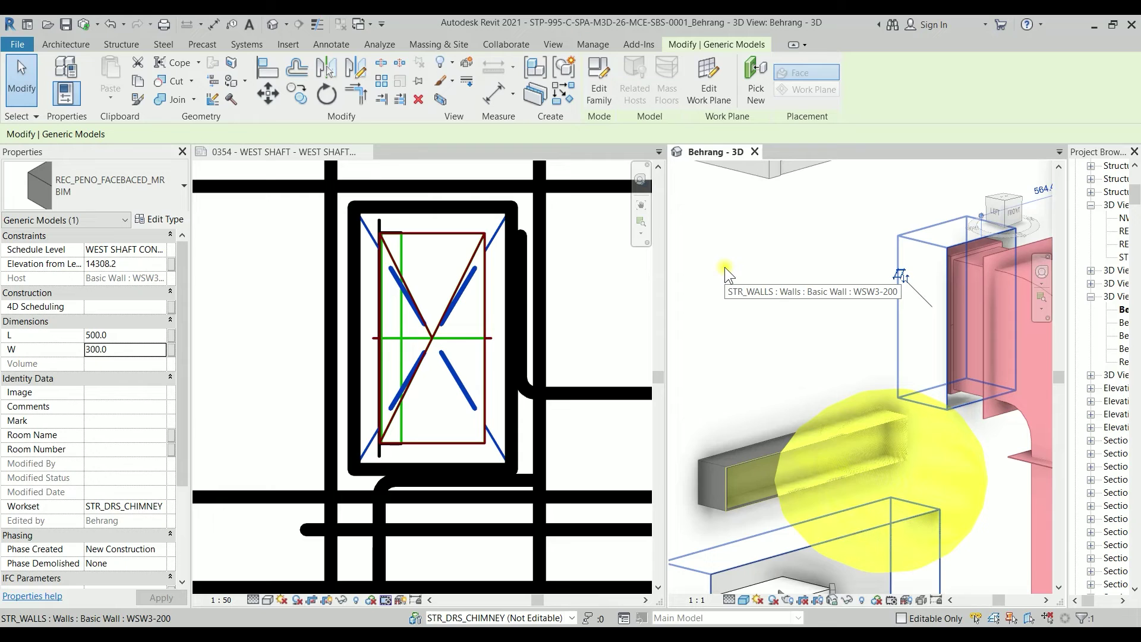
pyautogui.keyDown('shift'); pyautogui.moveTo(802, 286); pyautogui.dragTo(927, 291, button='middle'); pyautogui.keyUp('shift')
# Set the duct opening's L to 450 and W to 250, and inspect it in the 3D view
pyautogui.click(137, 337)
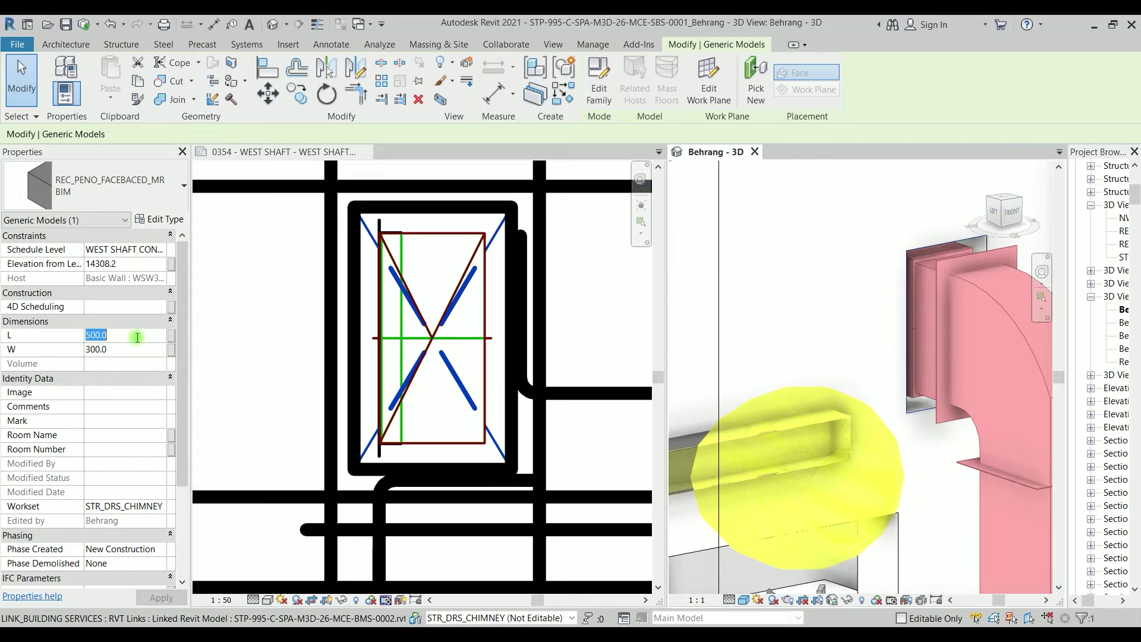
pyautogui.write('450')
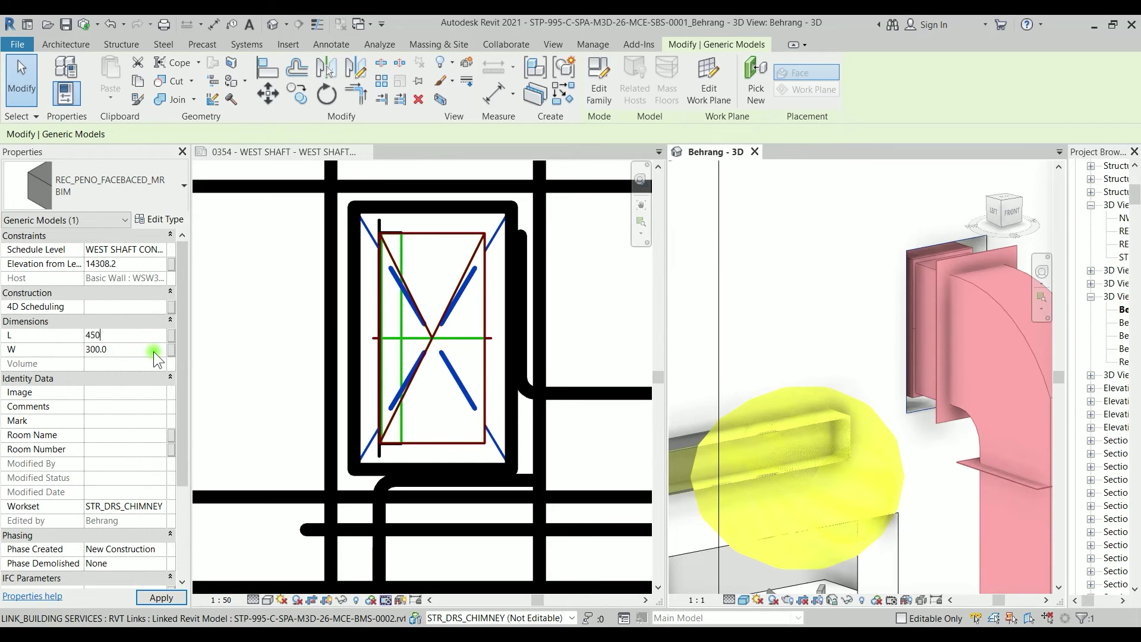
pyautogui.click(153, 351)
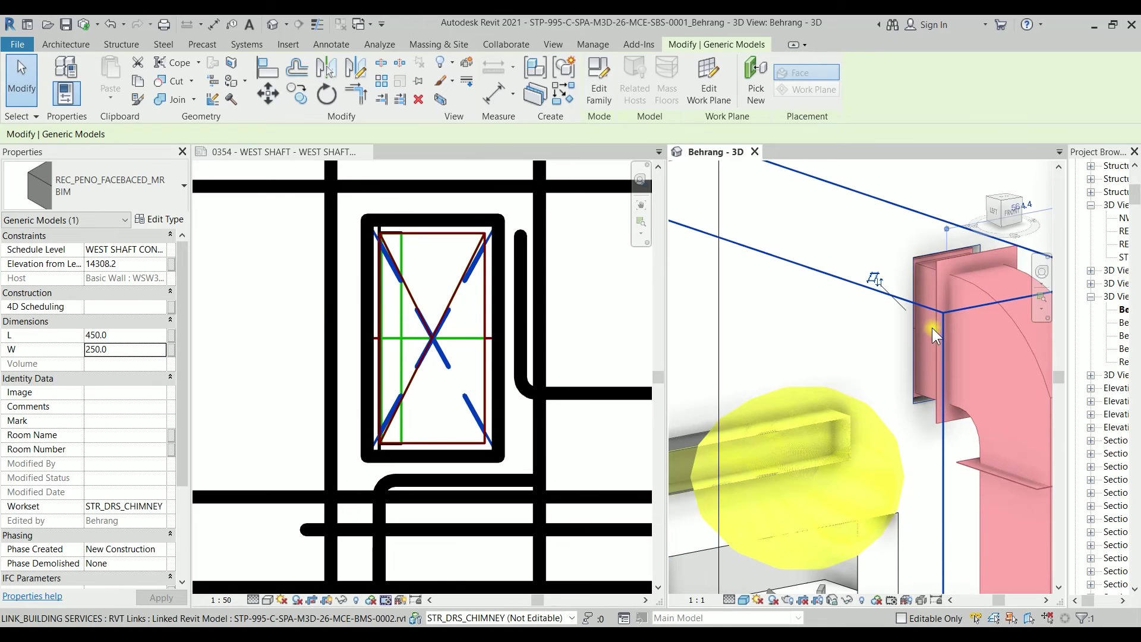
pyautogui.moveTo(931, 327)
pyautogui.keyDown('shift'); pyautogui.mouseDown(button='middle')
pyautogui.moveTo(788, 325)
pyautogui.moveTo(921, 314)
pyautogui.mouseUp(button='middle'); pyautogui.keyUp('shift')
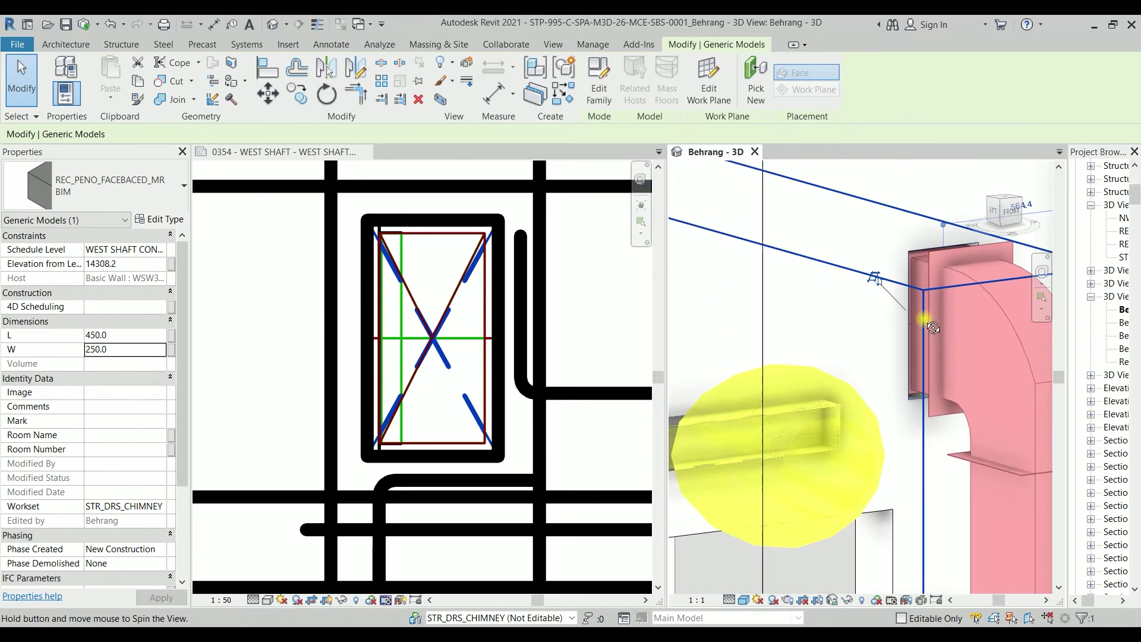
pyautogui.scroll(-5, 906, 312)
pyautogui.scroll(-3, 907, 312)
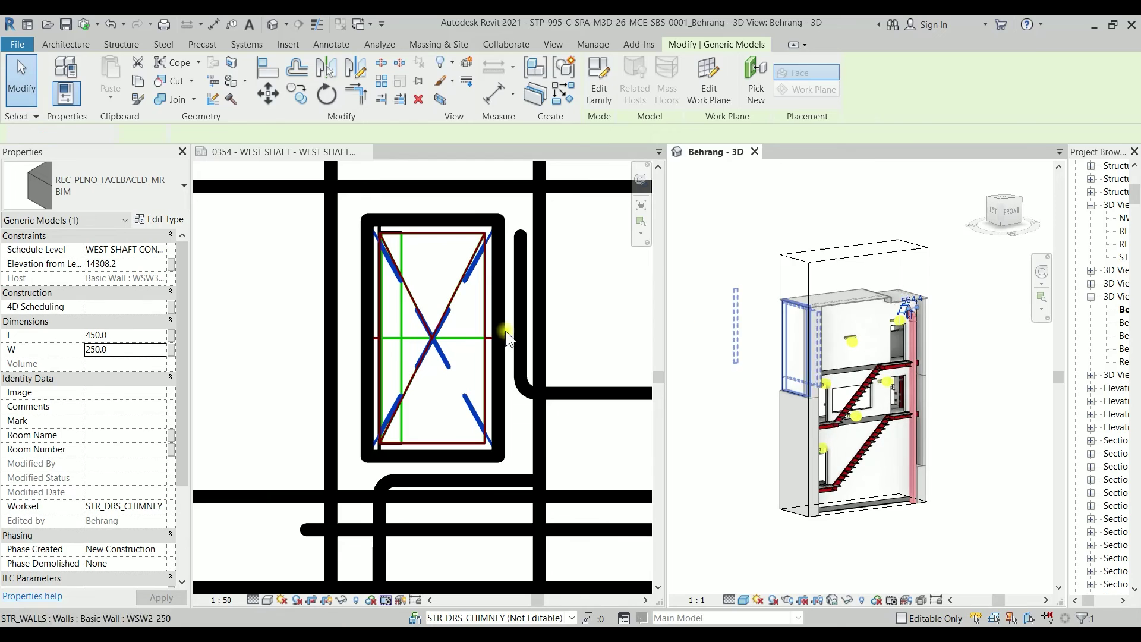
# Hide the two visible STP-995-C-SPA-M3D-26-MCE-B... linked models in the WSW3 elevation's Visibility/Graphic Overrides
pyautogui.click(269, 303)
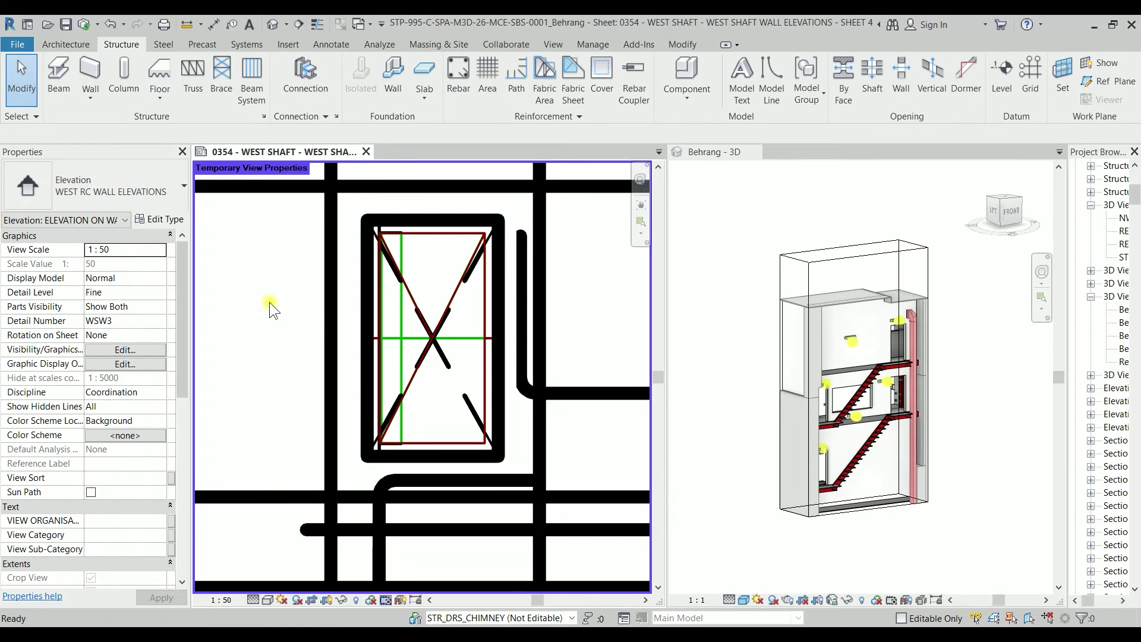
pyautogui.press('v')
pyautogui.press('v')
pyautogui.click(1014, 103)
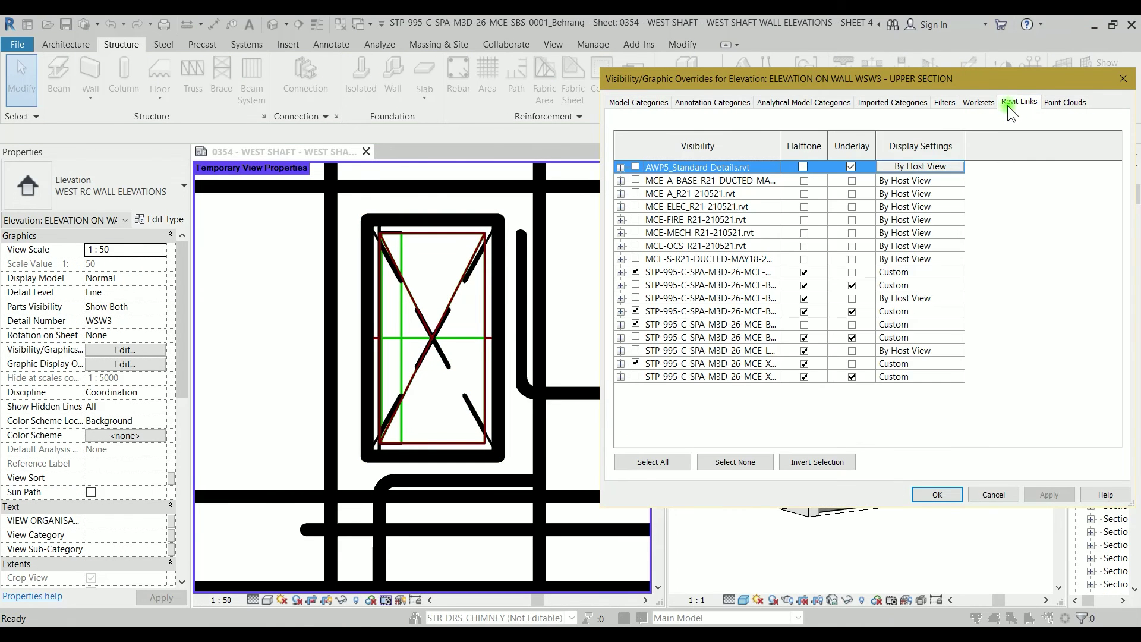
pyautogui.click(634, 310)
pyautogui.click(636, 323)
pyautogui.click(926, 497)
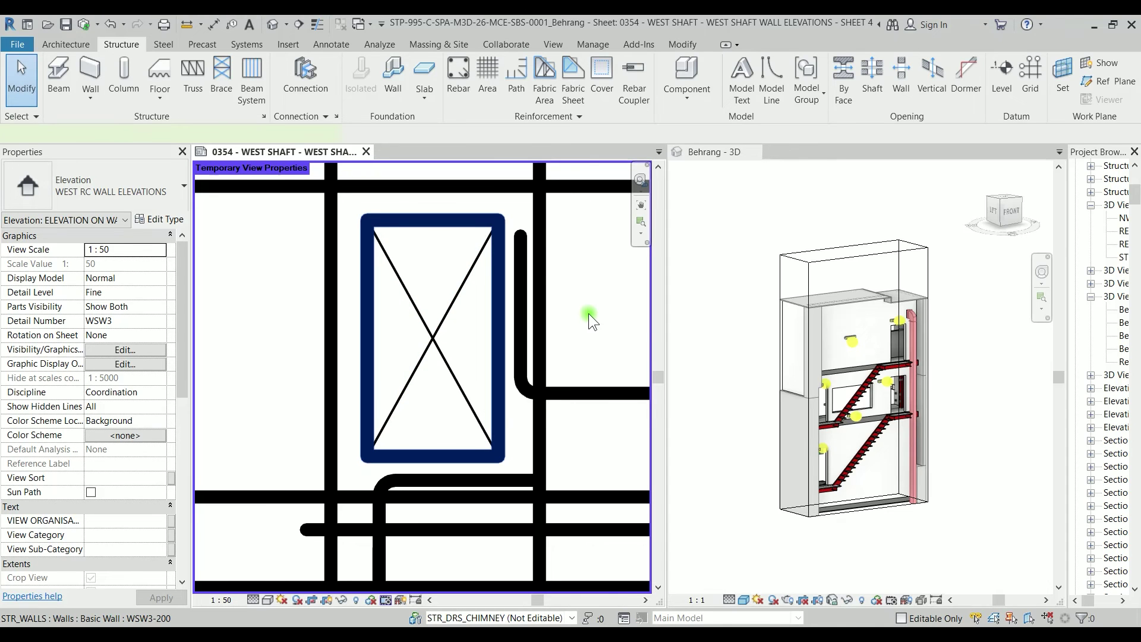
# Turn SHOW X SYMBOL off and back on for the duct opening above the door in the elevation
pyautogui.click(588, 313)
pyautogui.scroll(-5, 589, 312)
pyautogui.press('Escape')
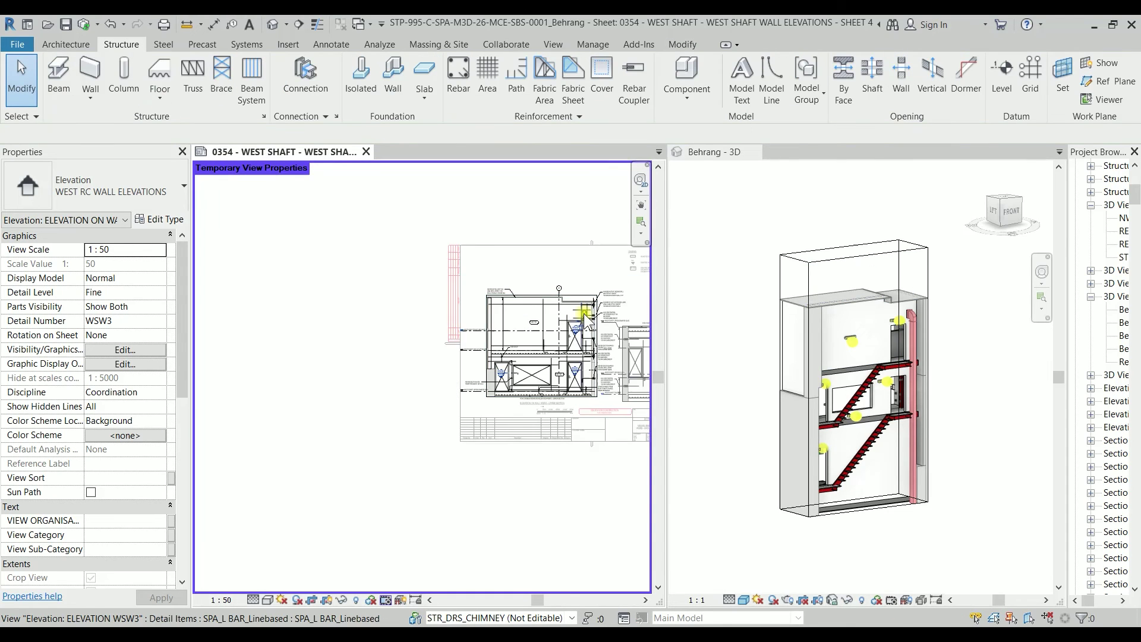
pyautogui.scroll(10, 585, 318)
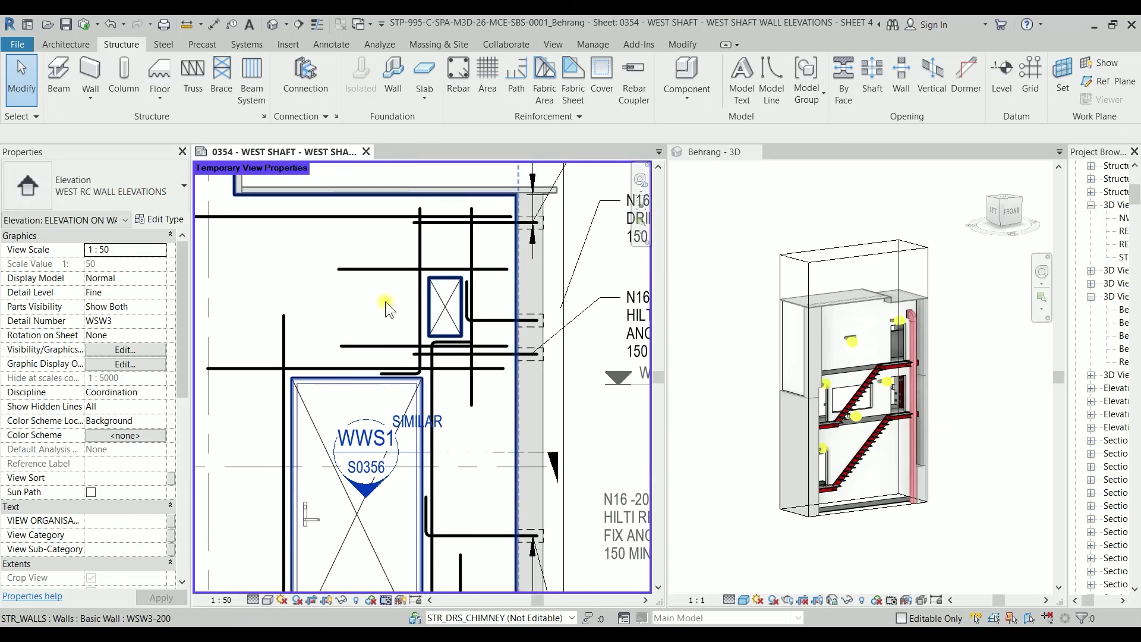
pyautogui.click(451, 304)
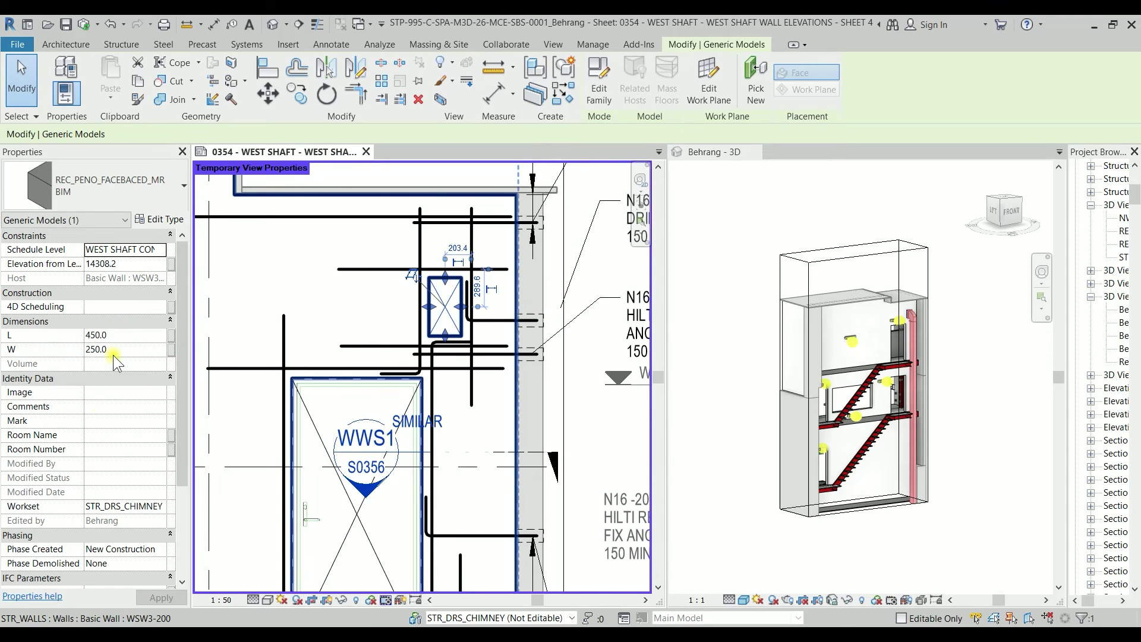
pyautogui.scroll(-3, 110, 470)
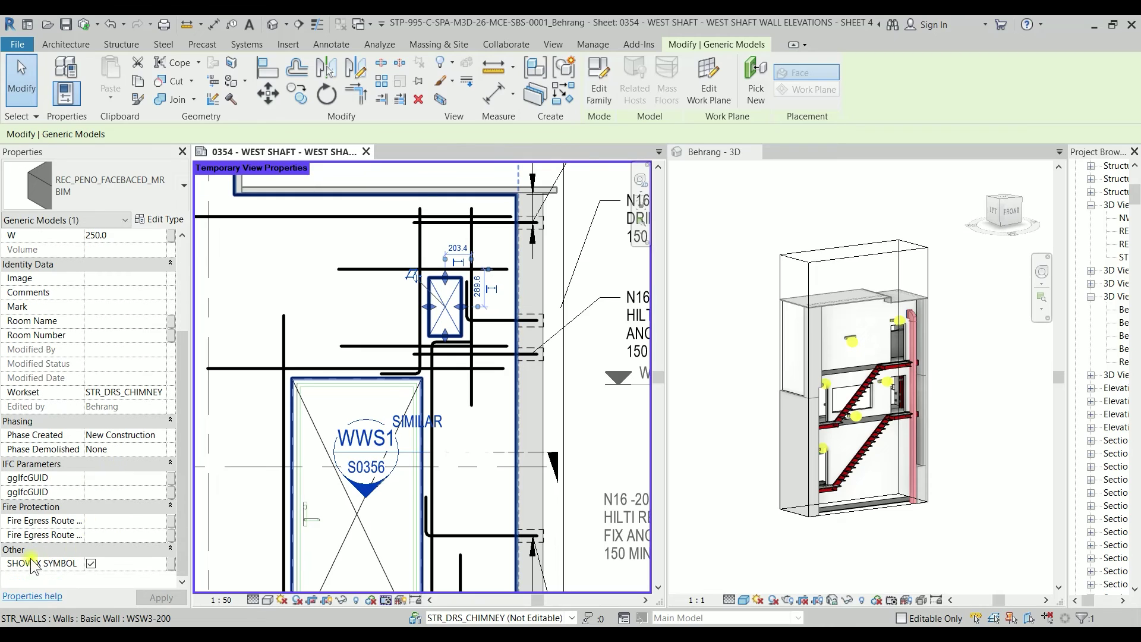
pyautogui.click(91, 563)
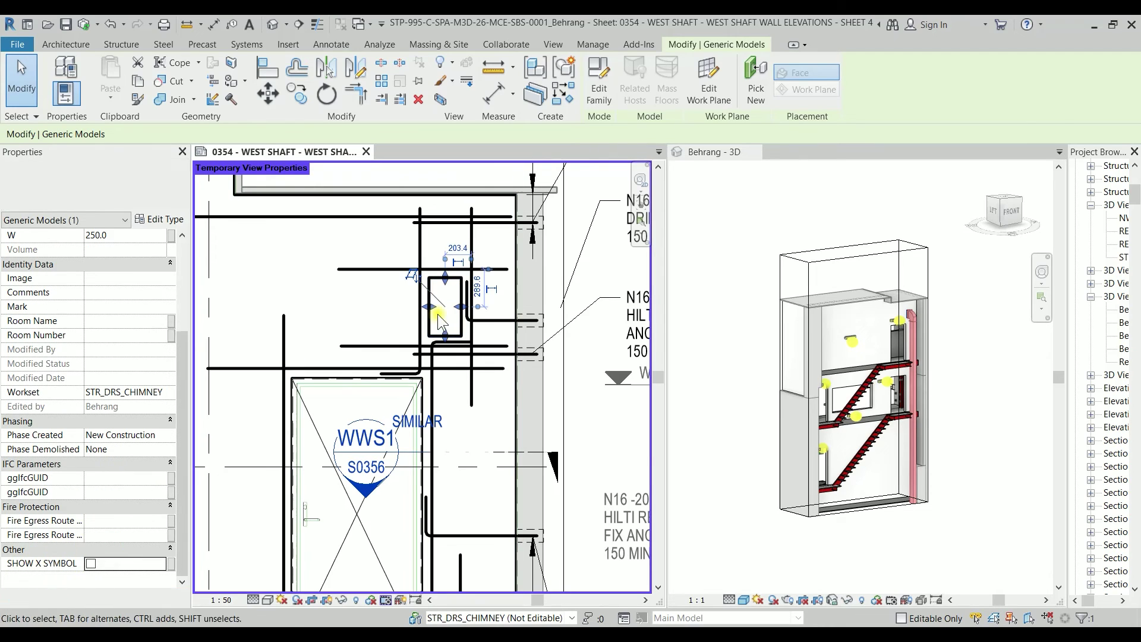
pyautogui.click(90, 563)
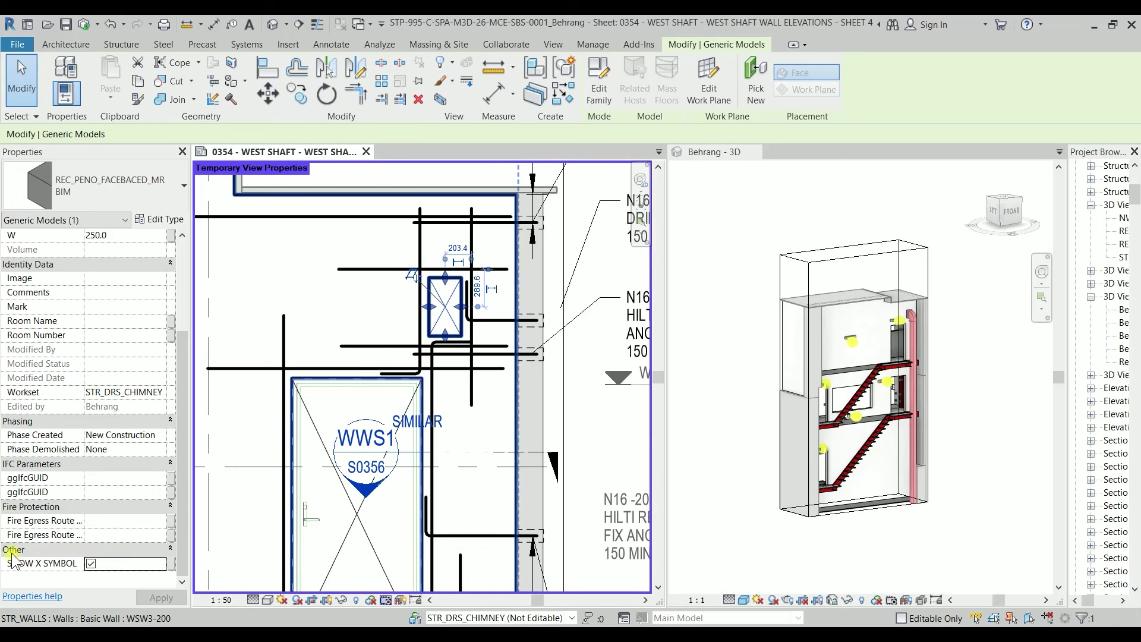
# Open the duct opening's family for editing and regroup its SHOW X SYMBOL parameter under Graphics
pyautogui.click(599, 80)
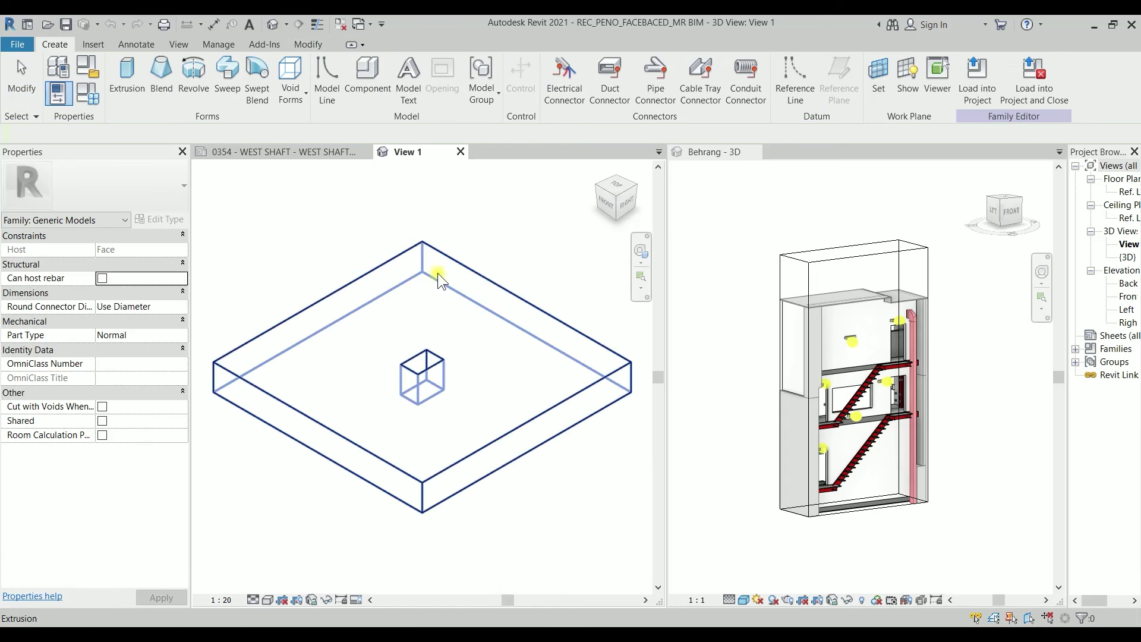
pyautogui.click(88, 92)
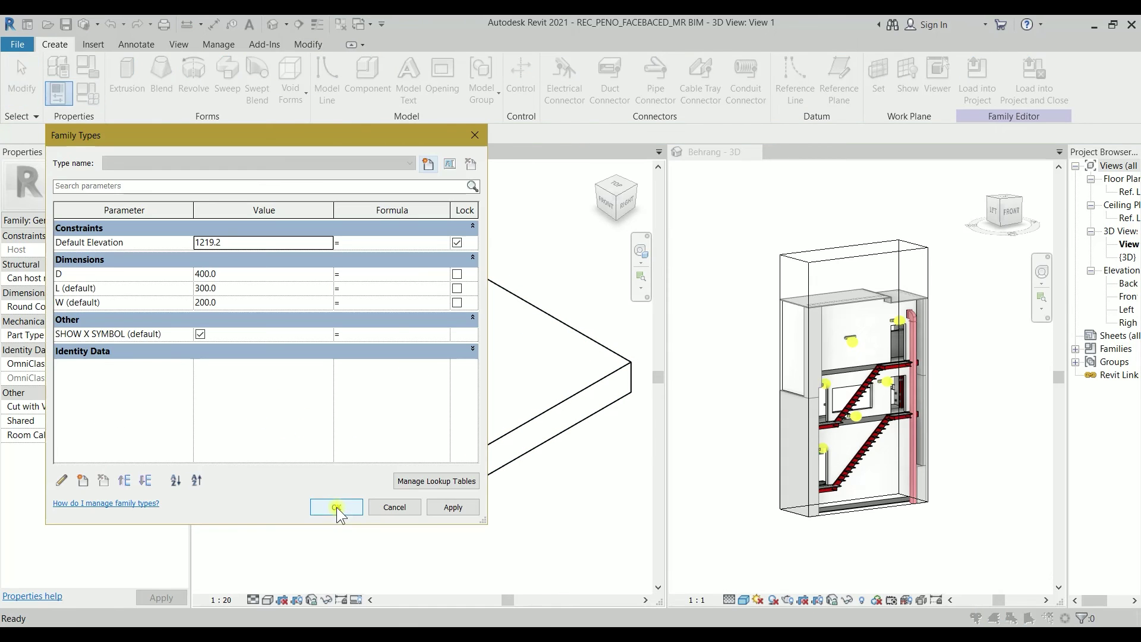
pyautogui.click(102, 333)
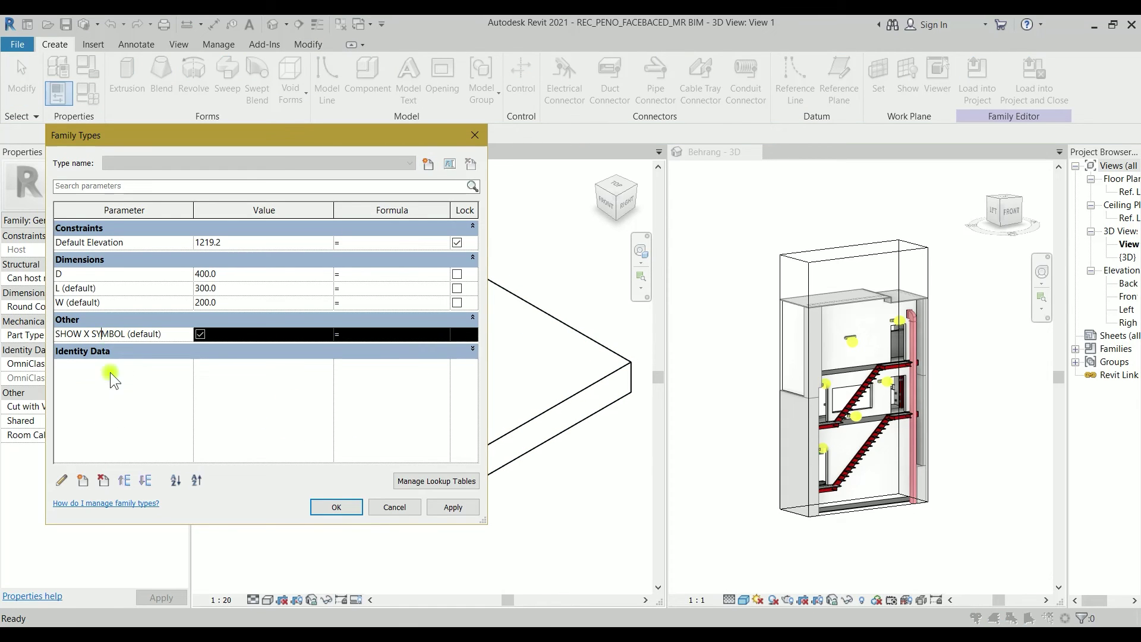
pyautogui.click(58, 481)
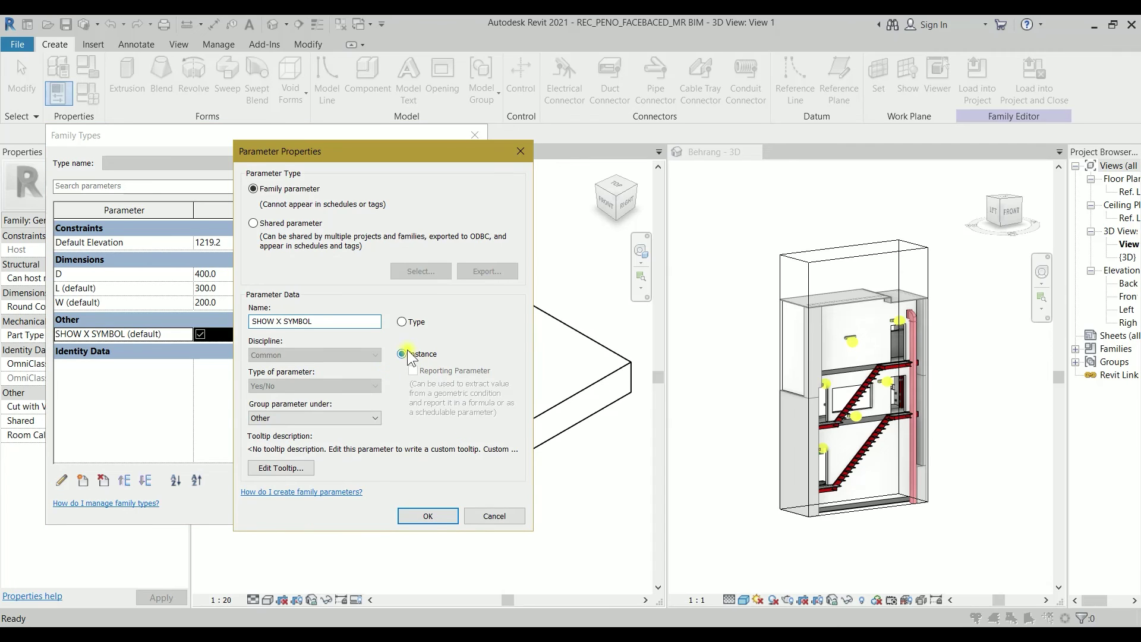
pyautogui.click(348, 418)
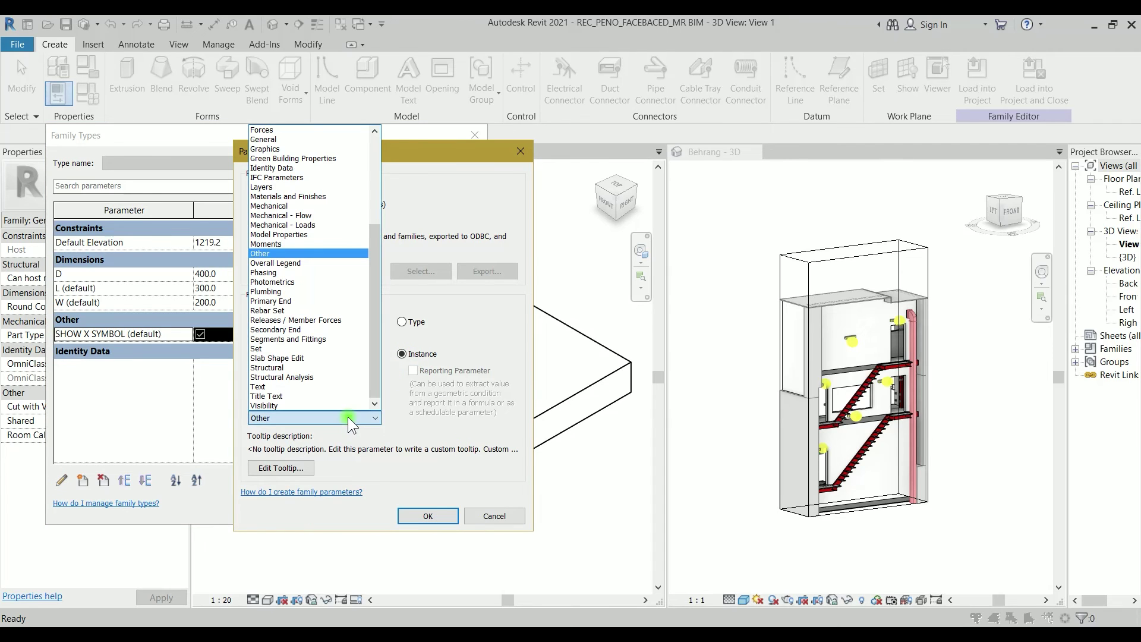
pyautogui.press('g')
pyautogui.press('r')
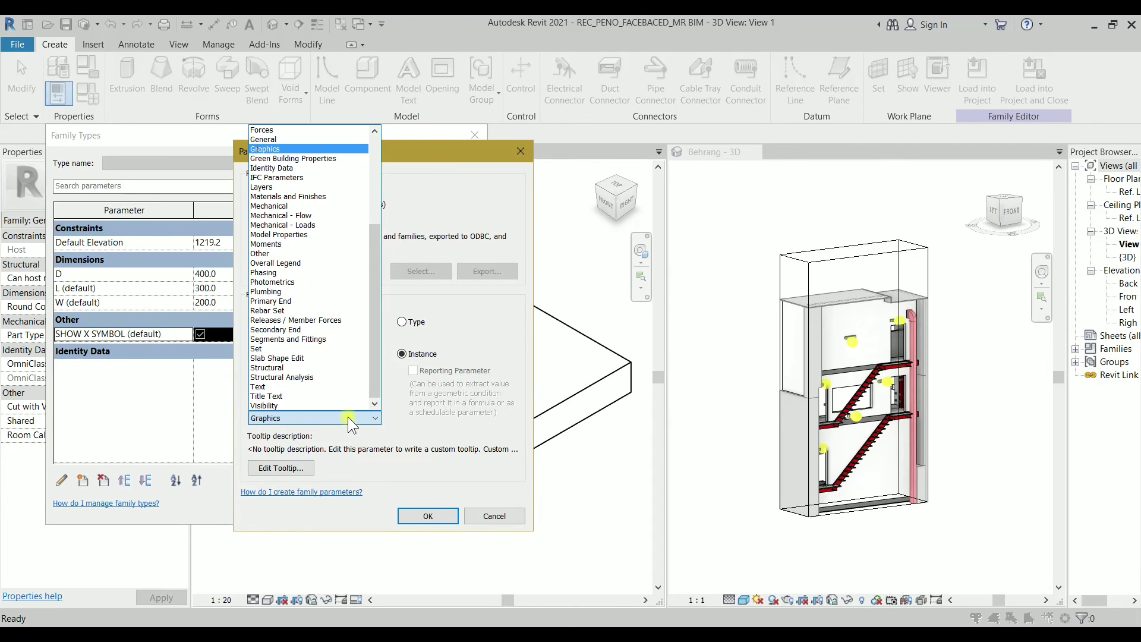
pyautogui.click(308, 149)
pyautogui.click(428, 515)
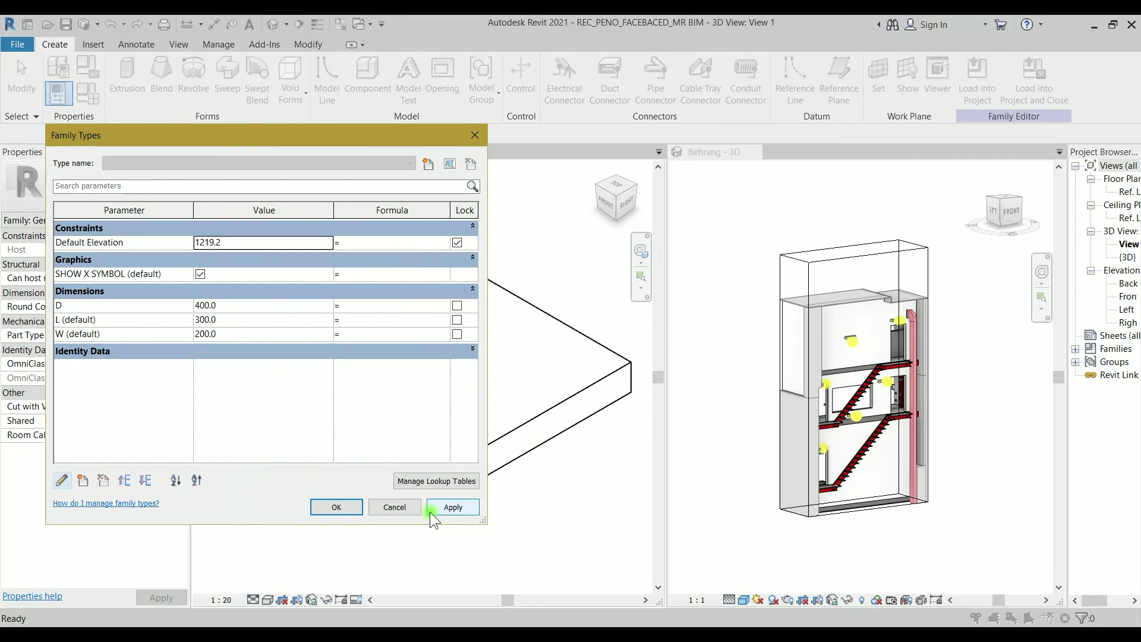
pyautogui.click(342, 509)
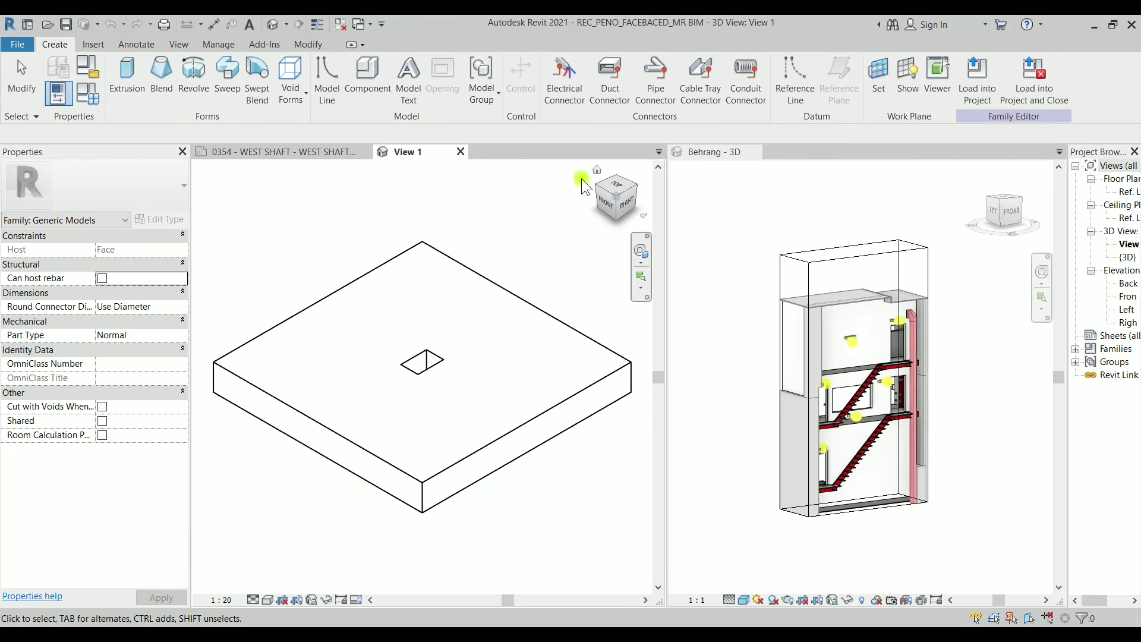
# Save the family over REC_PENO_FACEBACED_MR BIM.rfa, load it into the project and close it, overwriting the existing version without its parameter values
pyautogui.click(1028, 84)
pyautogui.click(547, 337)
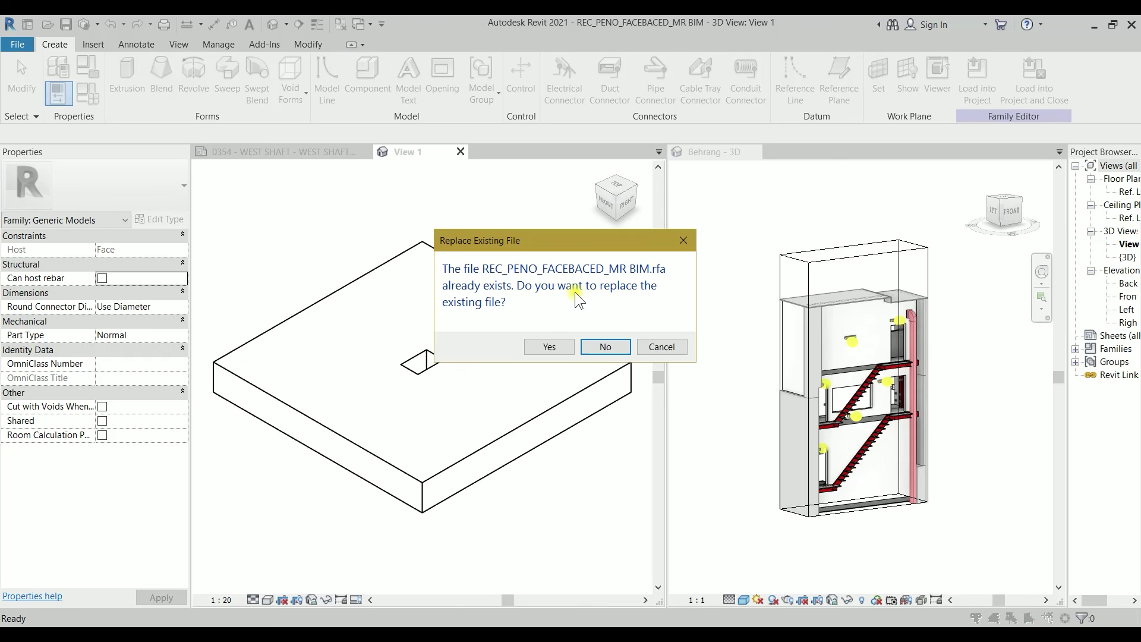
pyautogui.click(562, 345)
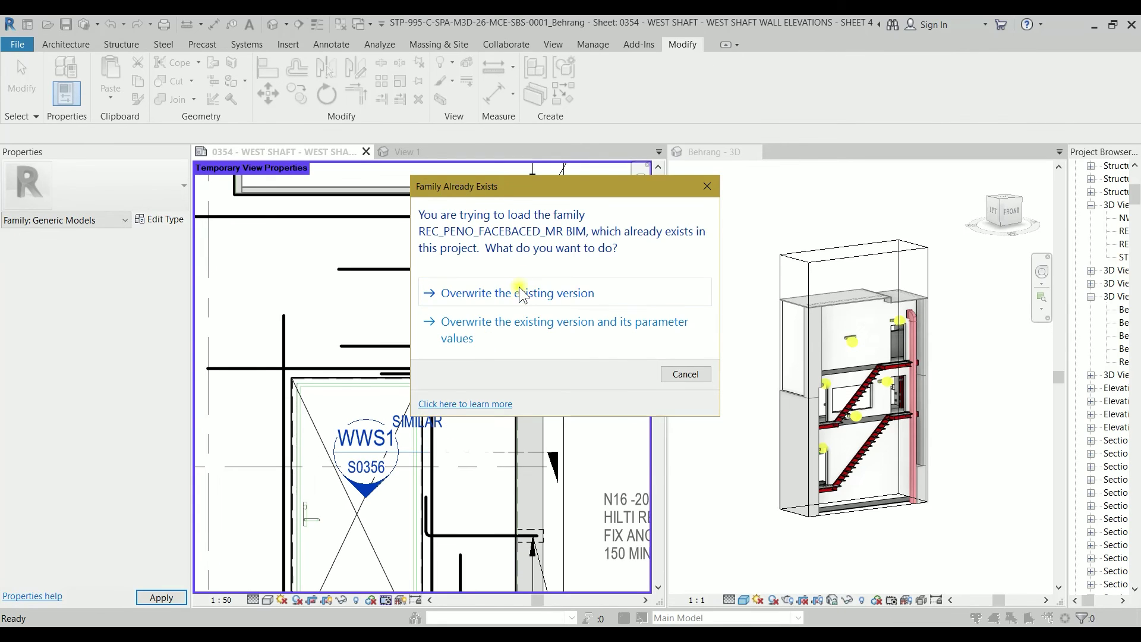
pyautogui.click(519, 293)
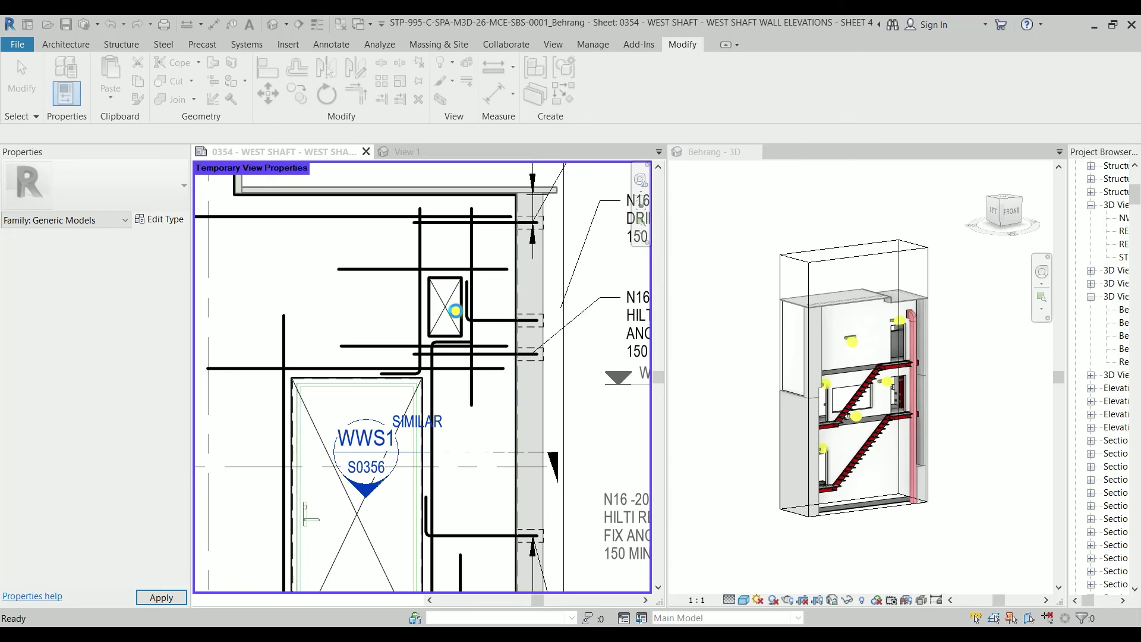
pyautogui.click(444, 308)
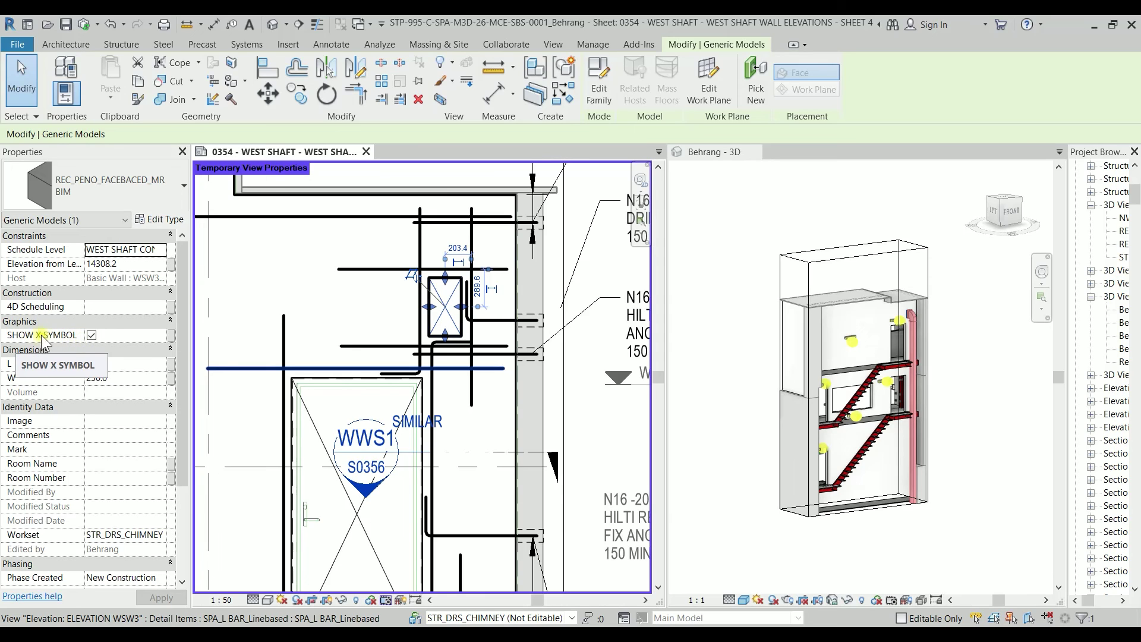
# Create two more openings similar to the duct opening, one above the other on the upper wall face in 3D, and check them in the WSW3 elevation
pyautogui.click(451, 305)
pyautogui.click(451, 305)
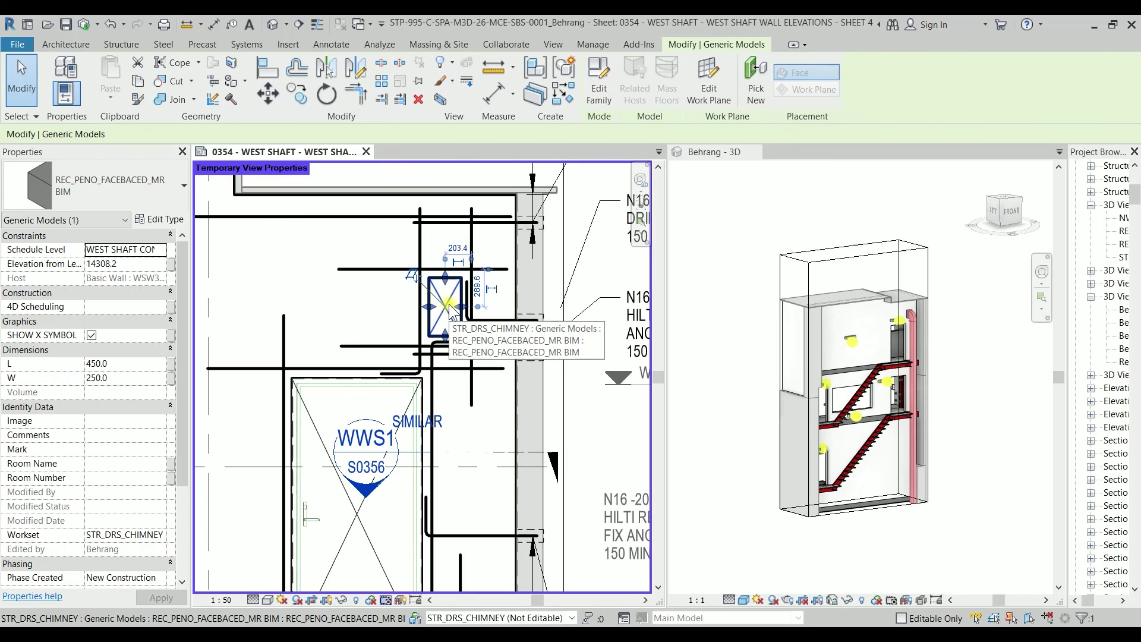
pyautogui.press('c')
pyautogui.press('s')
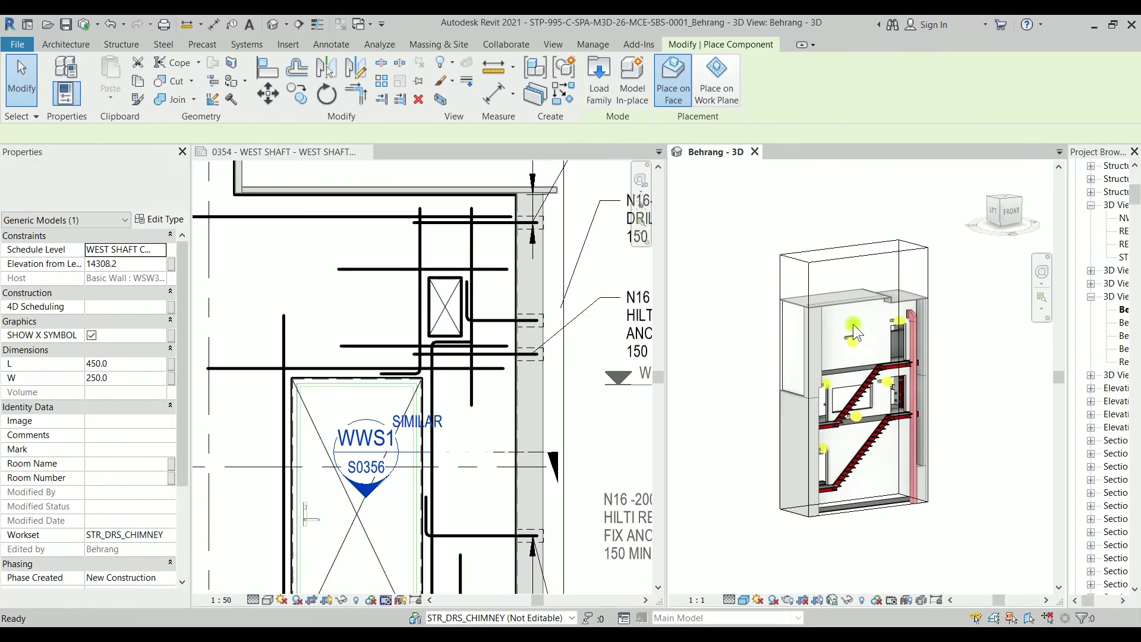
pyautogui.scroll(3, 853, 323)
pyautogui.scroll(2, 826, 321)
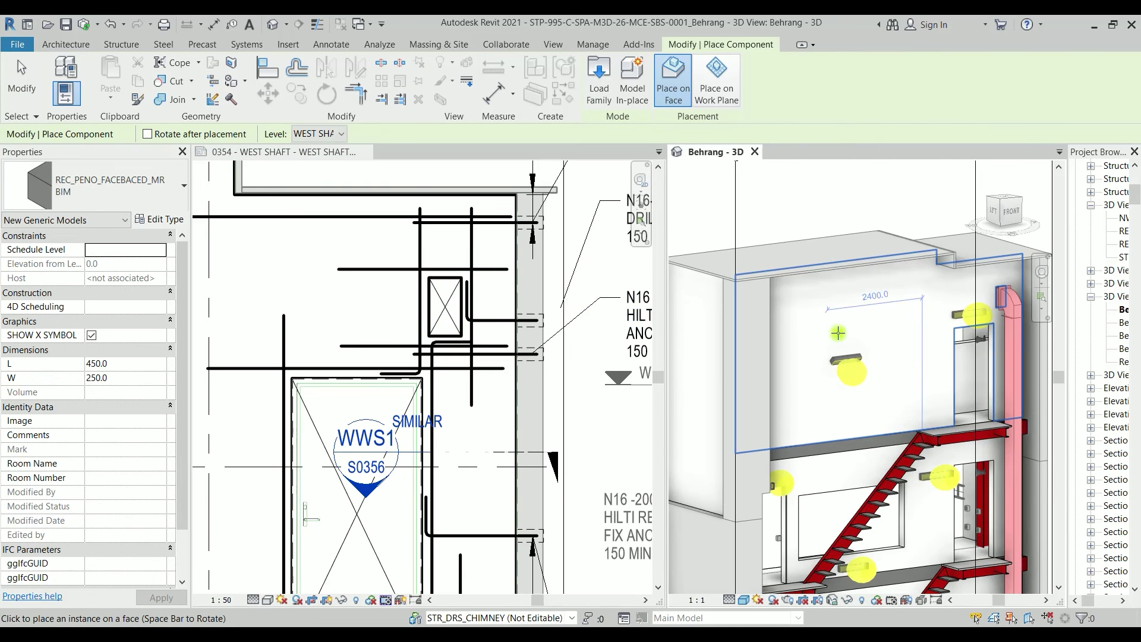
pyautogui.click(837, 332)
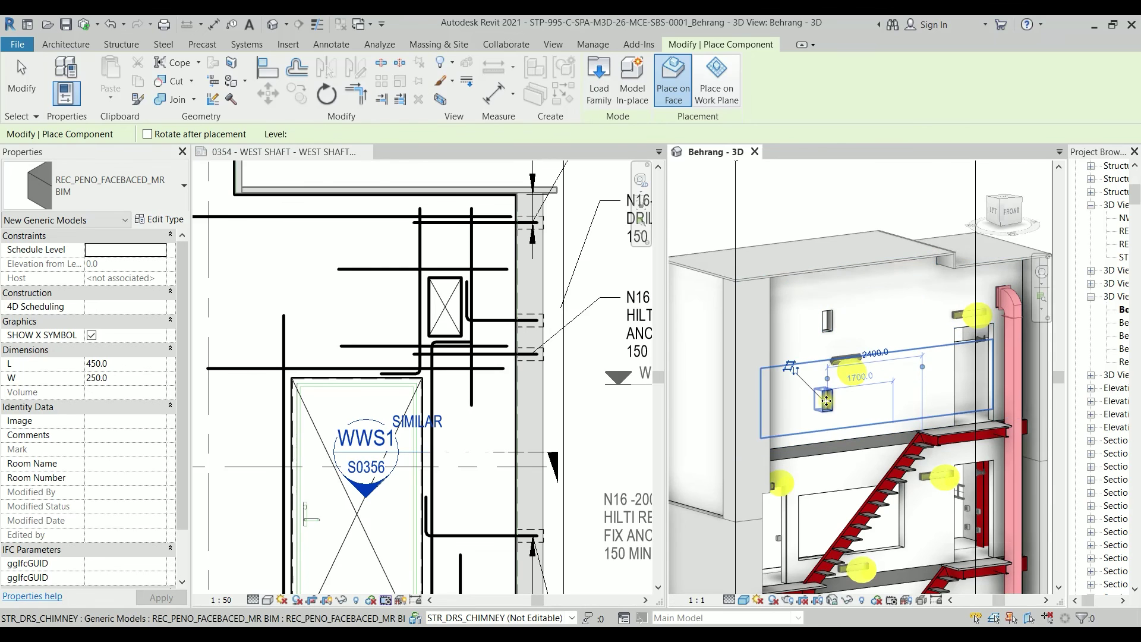
pyautogui.press('Escape')
pyautogui.press('Escape')
pyautogui.scroll(-5, 301, 337)
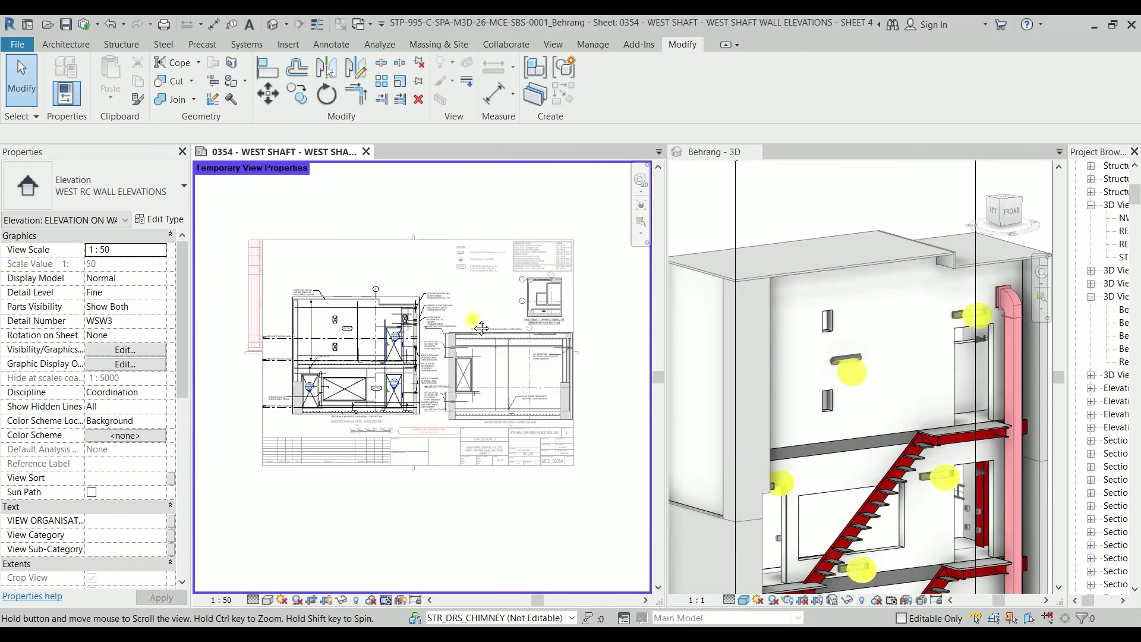
pyautogui.scroll(5, 324, 326)
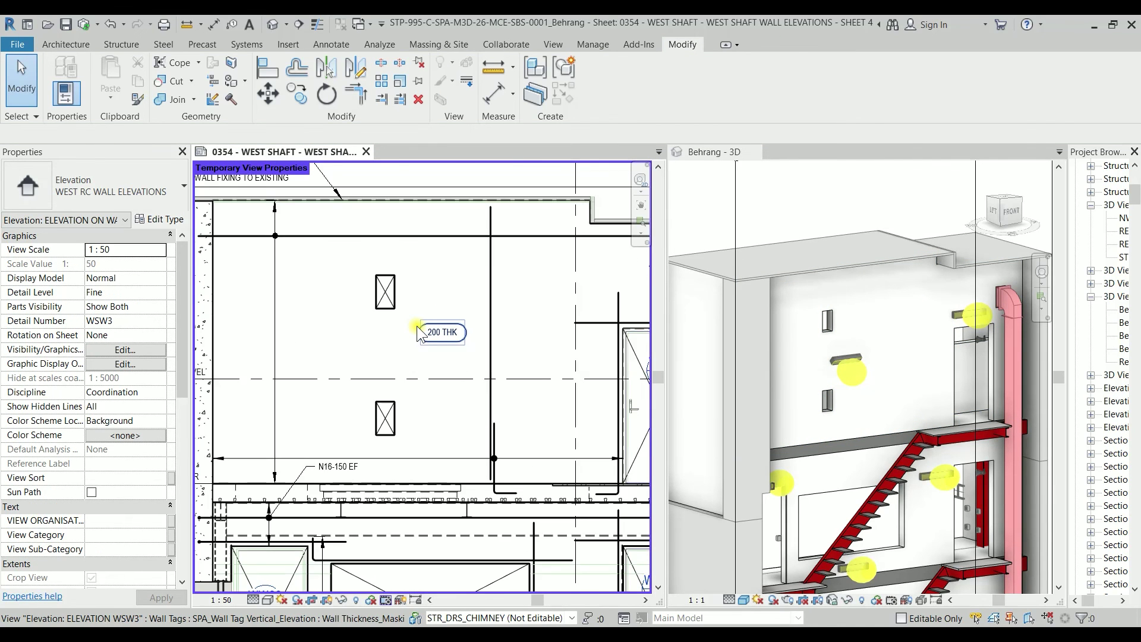
pyautogui.scroll(-5, 419, 333)
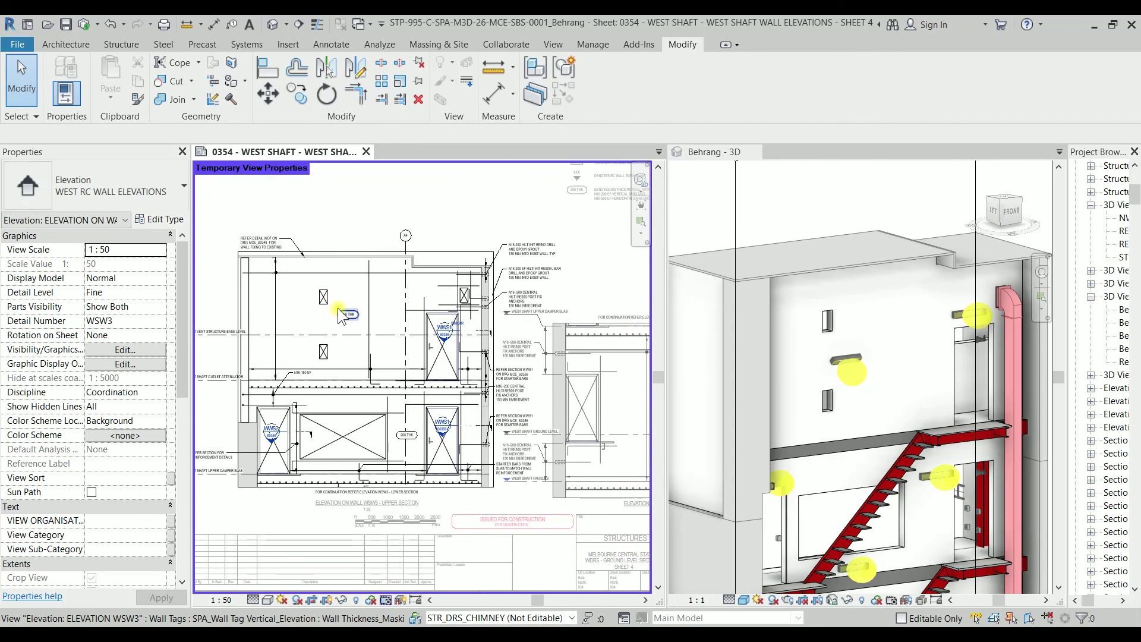